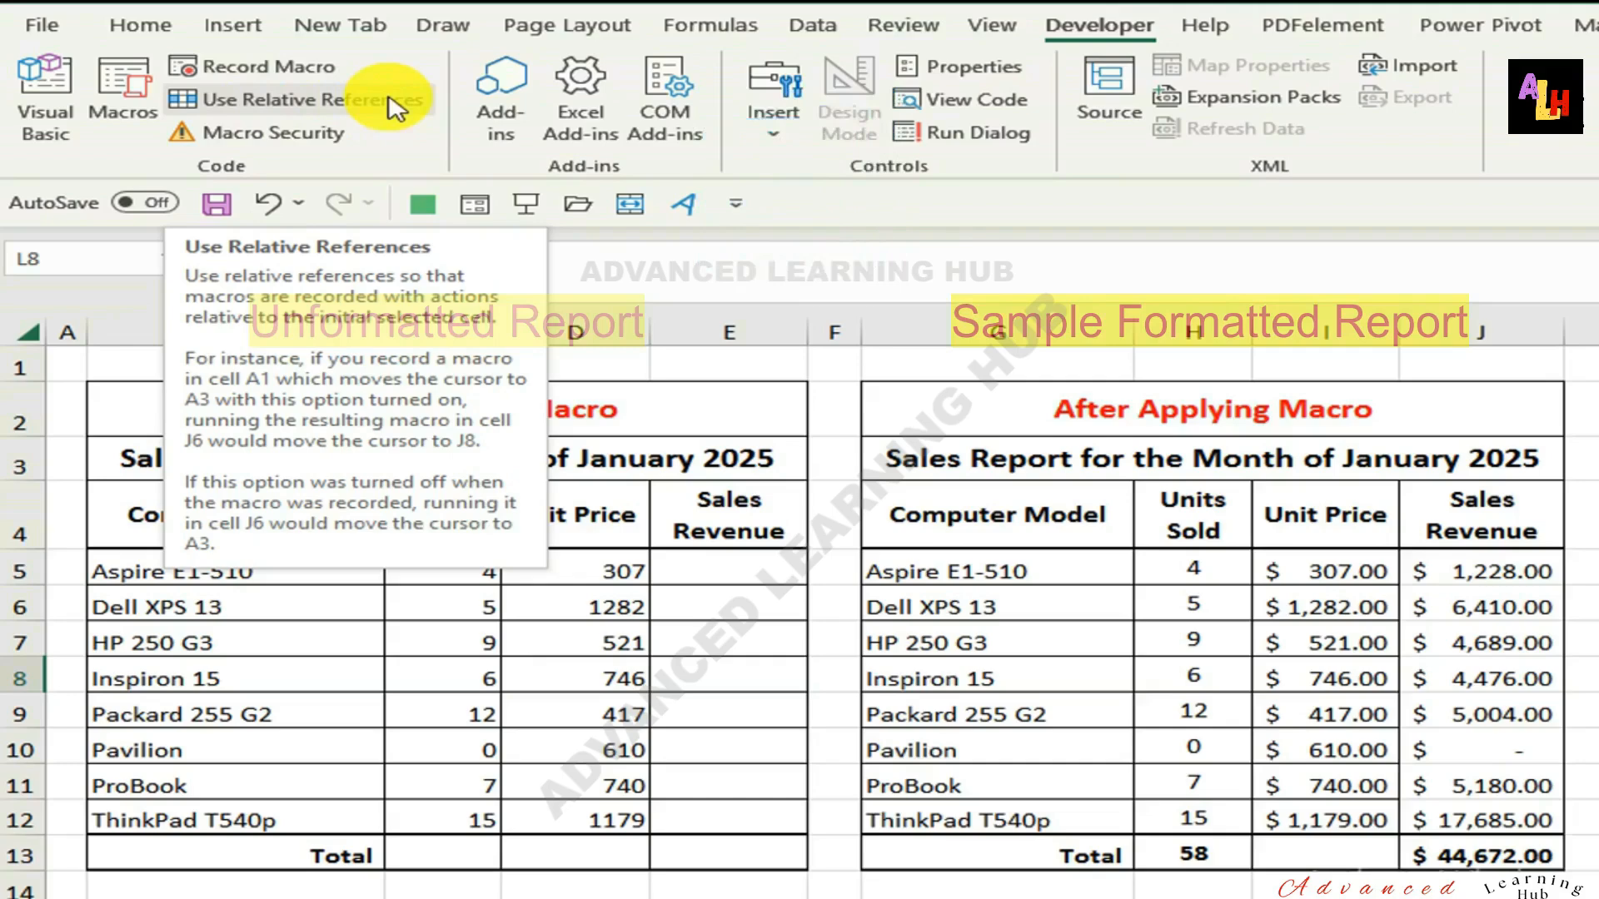
Set up a new macro recording named Formatting Sales Report and assign it the shortcut letter a.
{"action": "left_click", "coordinate": [277, 65]}
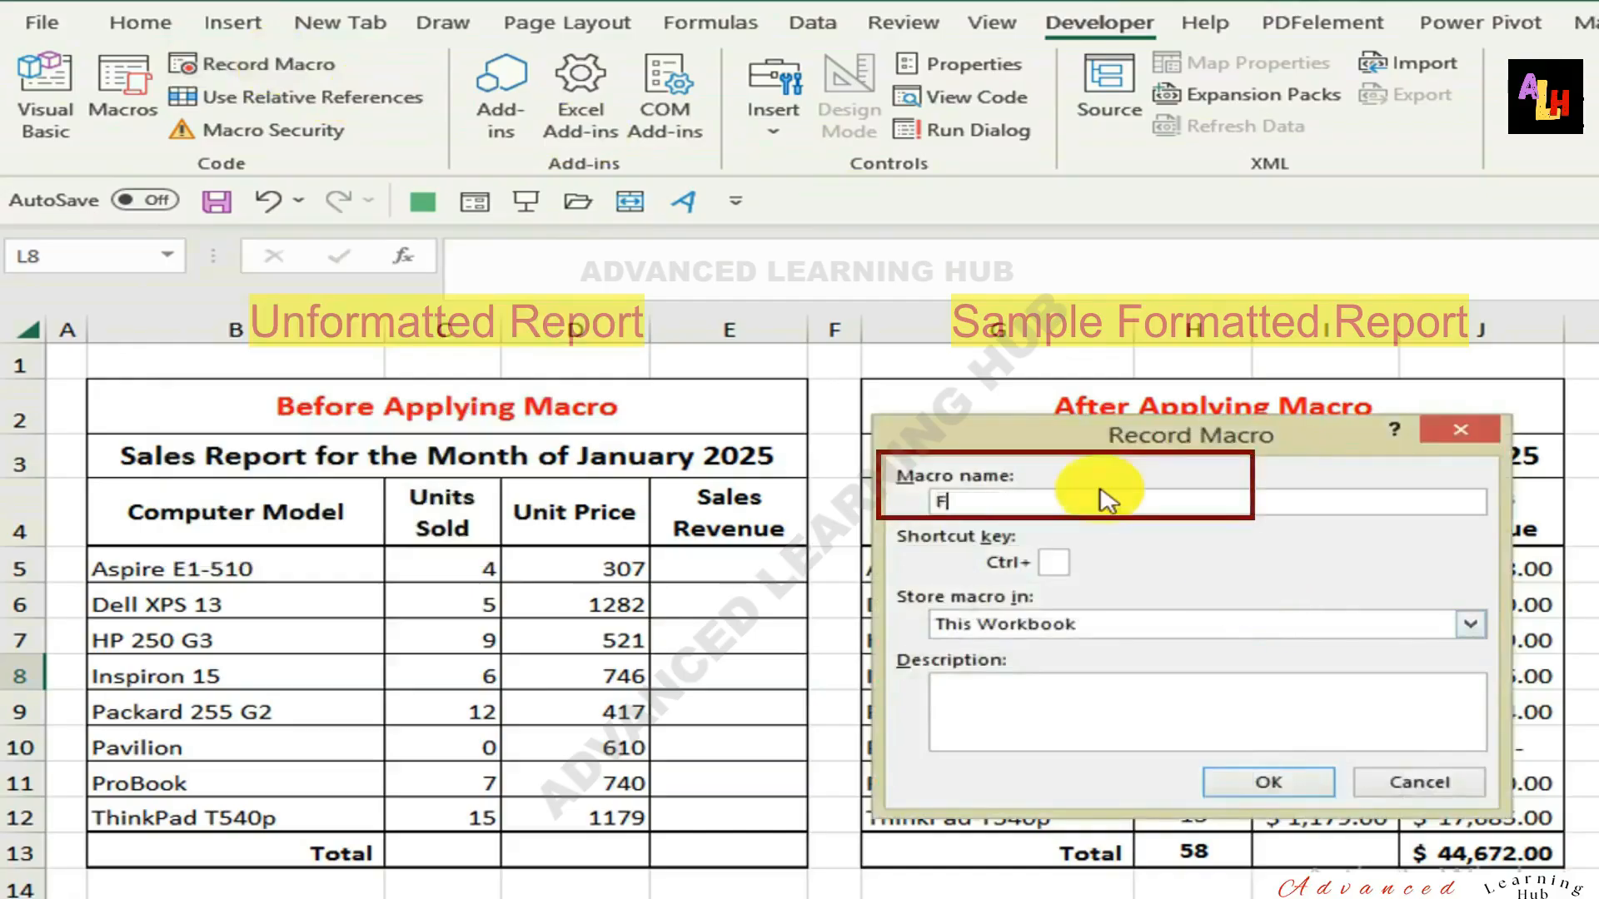
{"action": "type", "text": "ormatting Sales"}
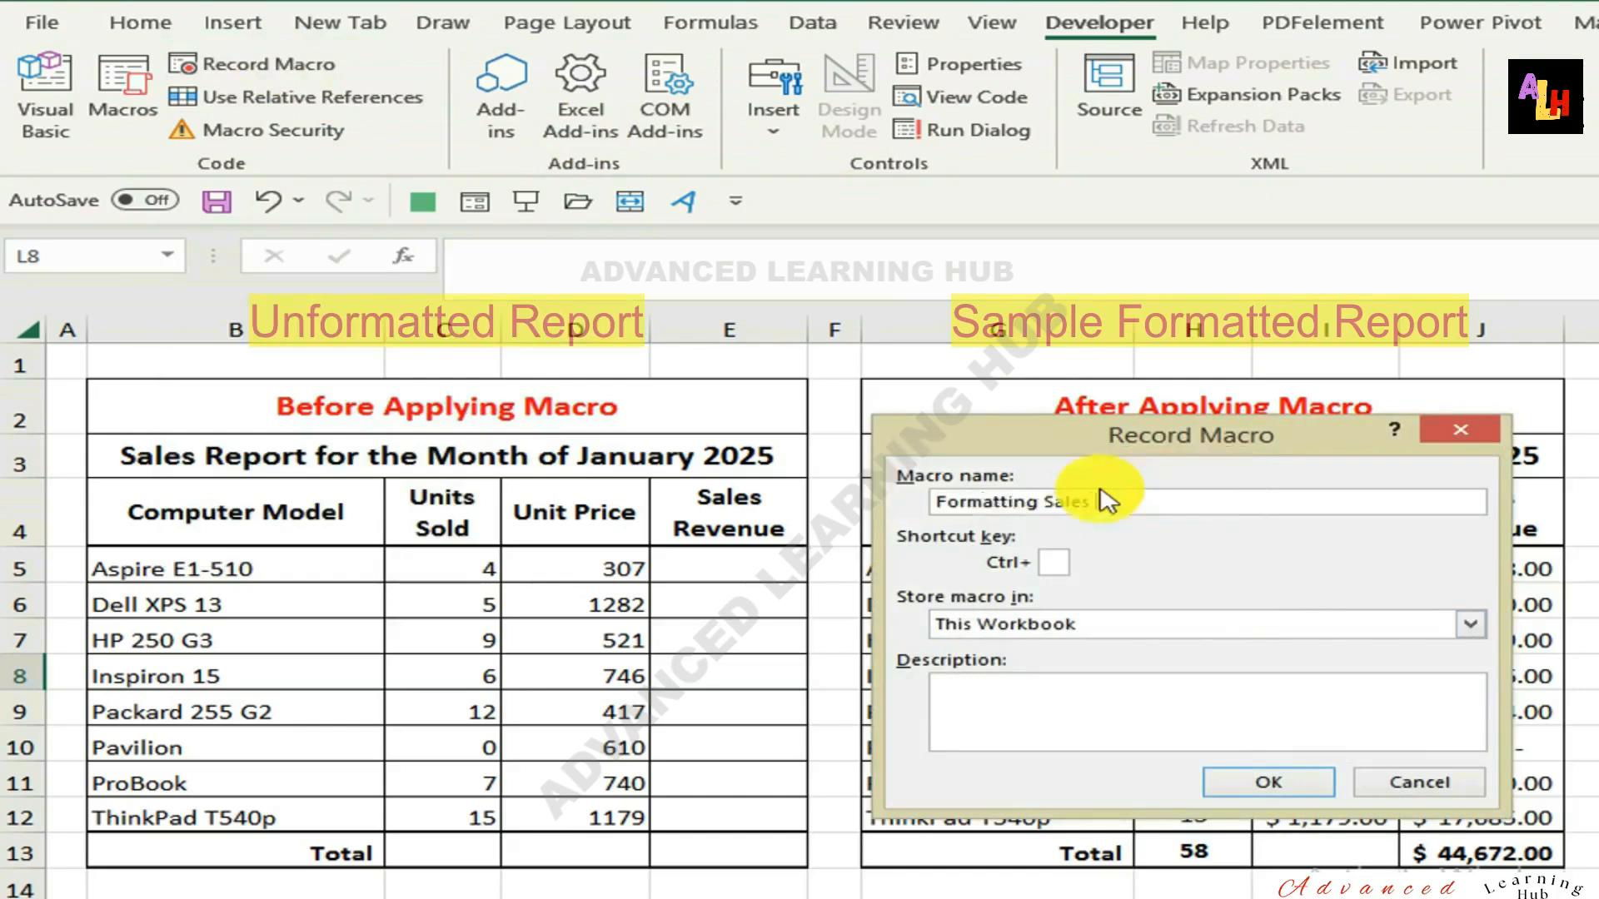
{"action": "type", "text": " Report"}
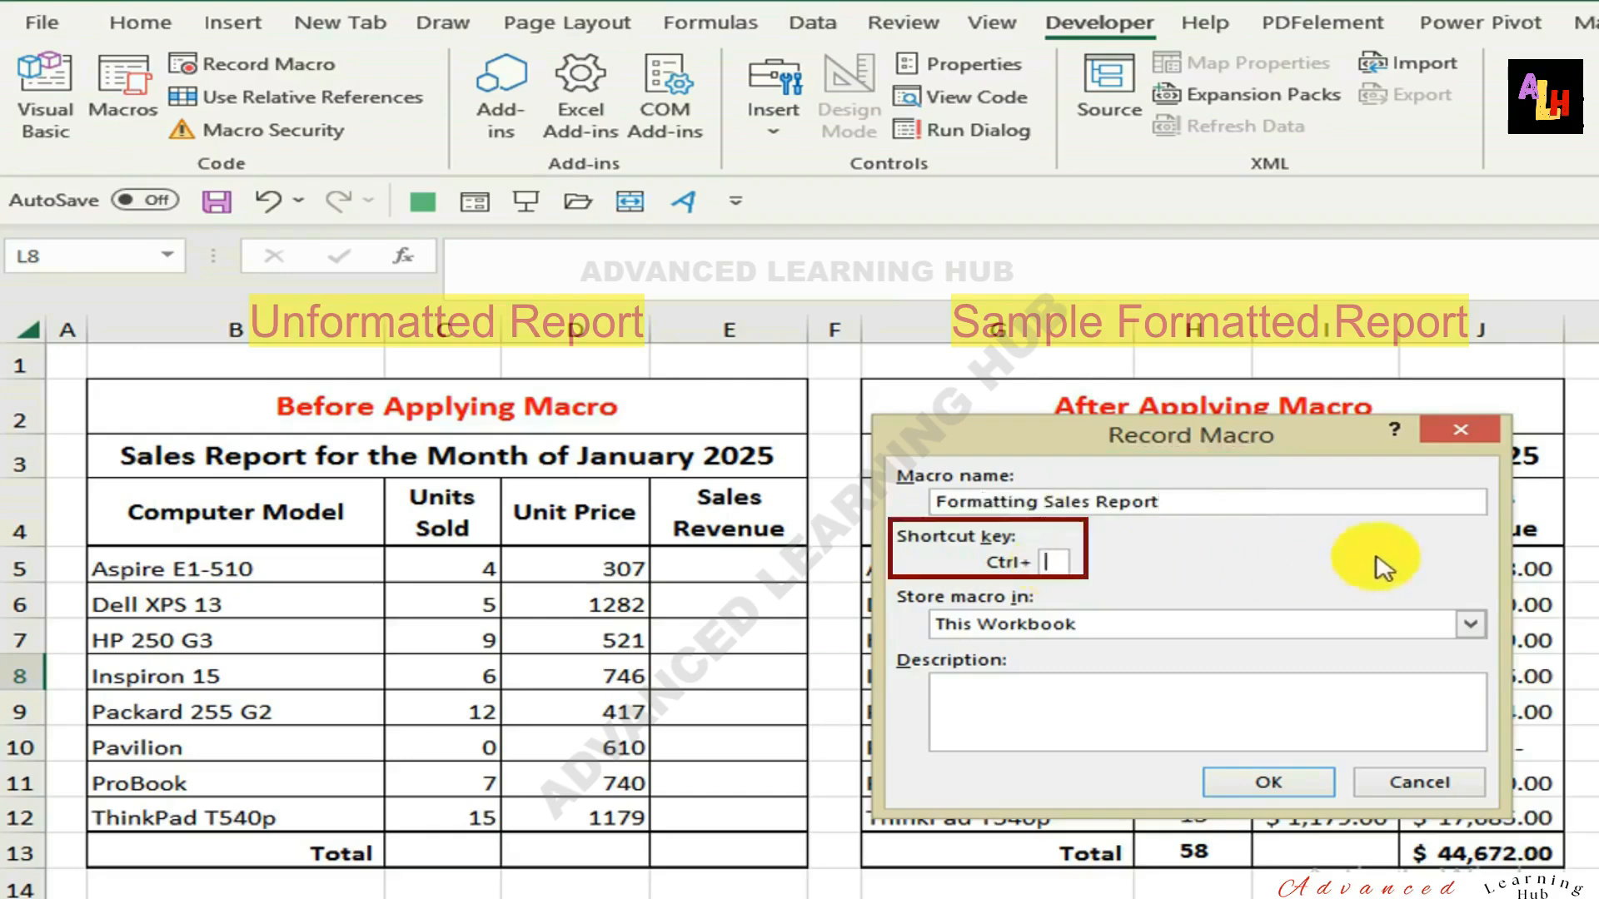
{"action": "type", "text": "a"}
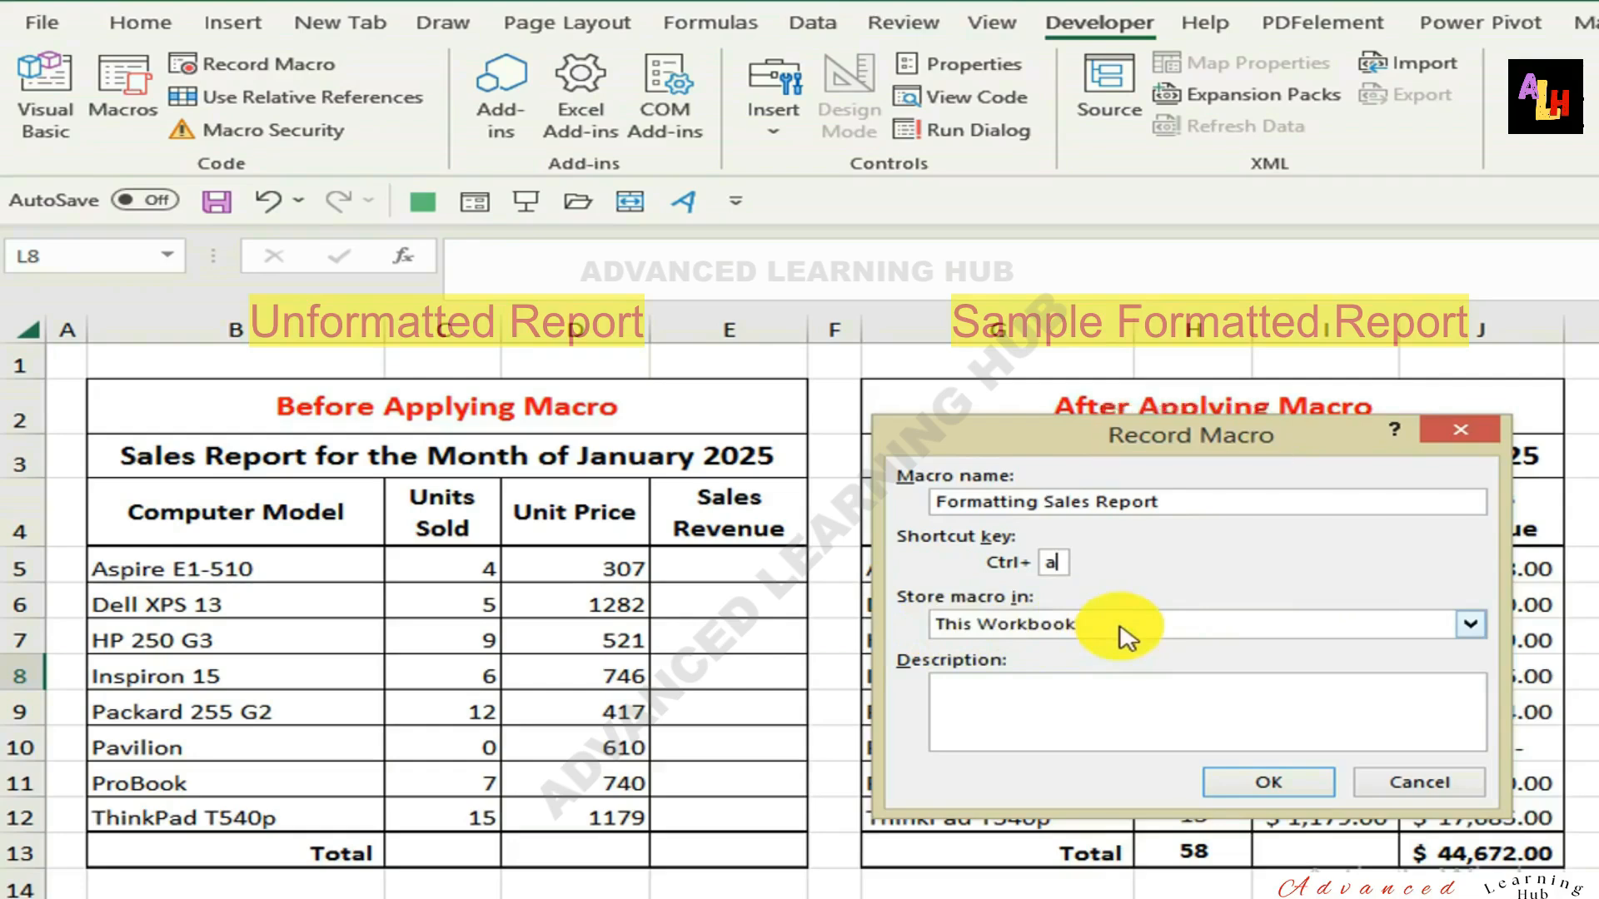
Describe the macro as "Formatting Sales Report using absolute reference" and try to start recording it, stored in This Workbook.
{"action": "key", "text": "Tab"}
{"action": "key", "text": "Tab"}
{"action": "type", "text": "F"}
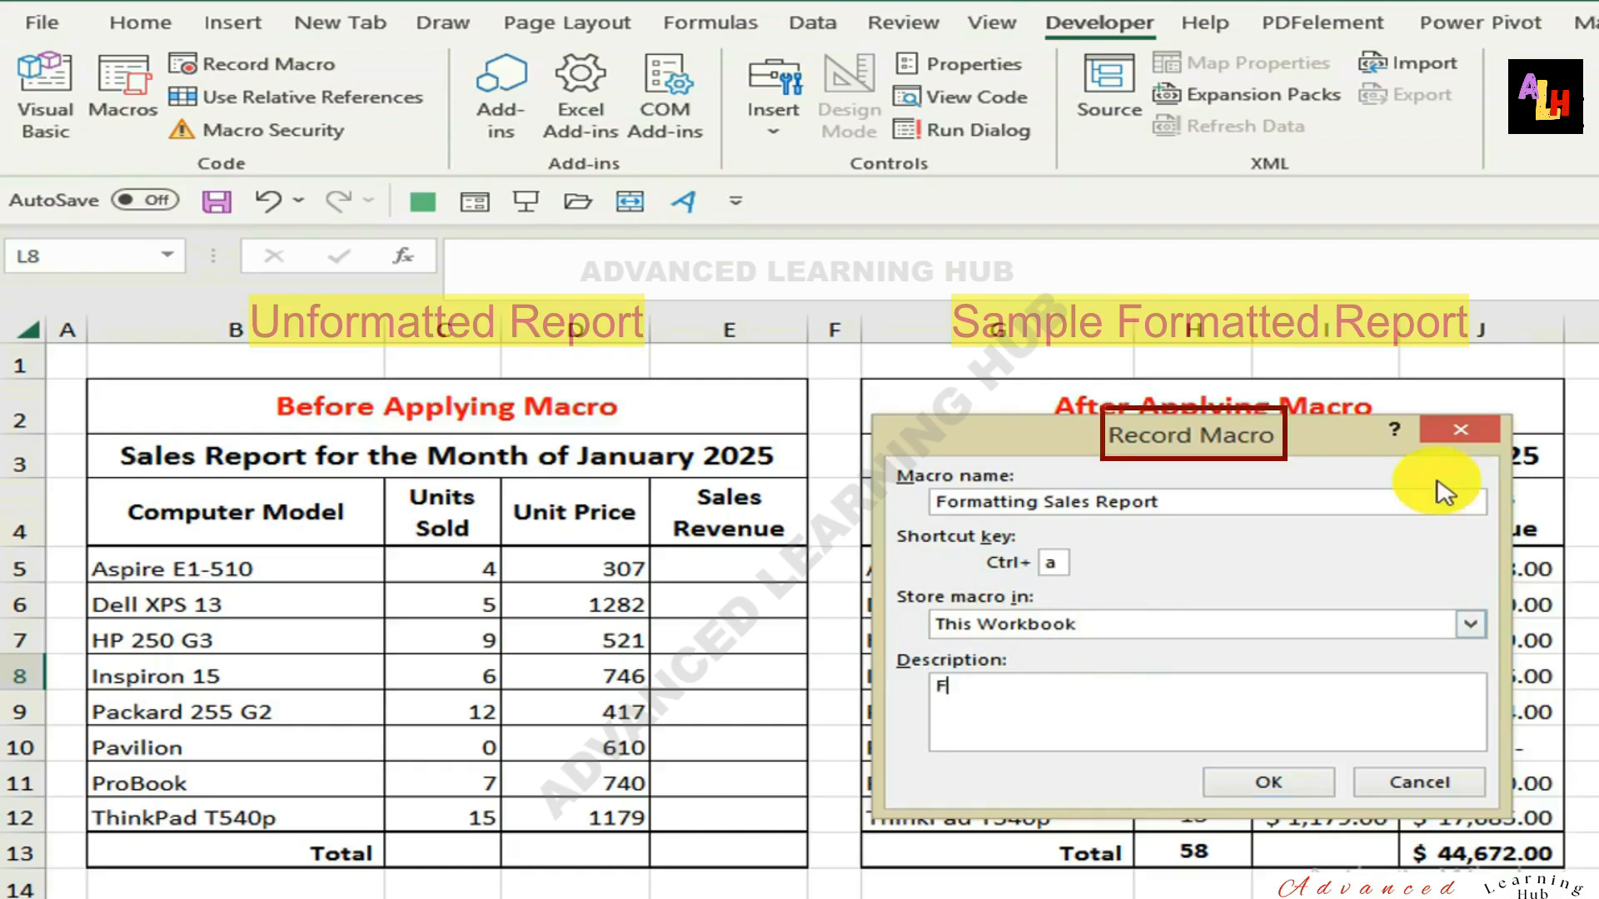
{"action": "type", "text": "ormatting Sales Report using absolut"}
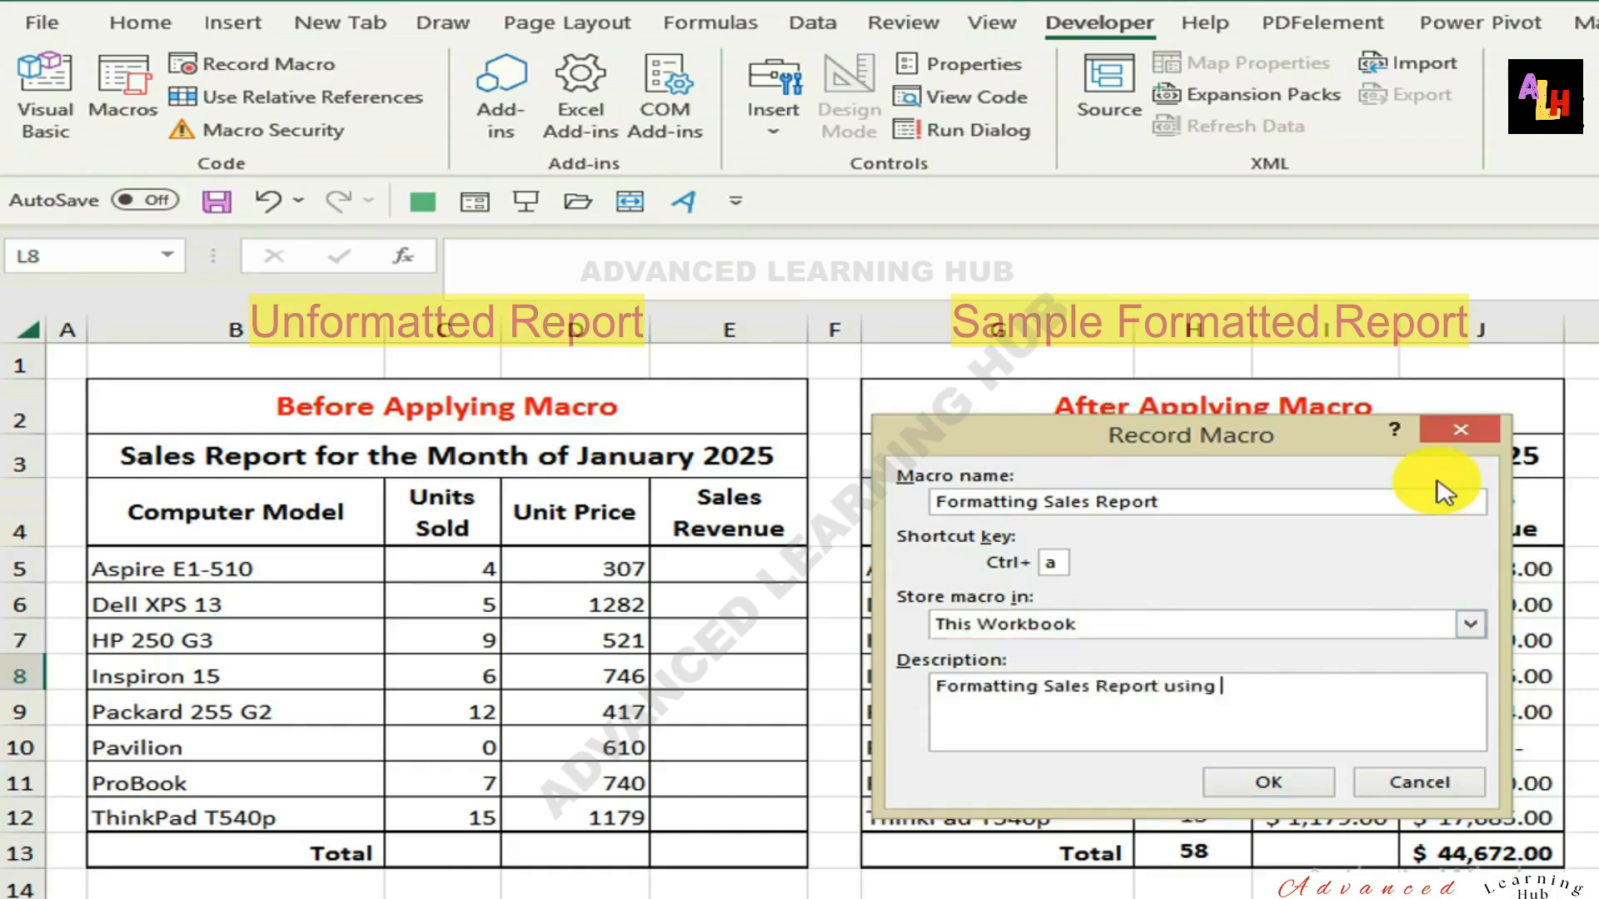
{"action": "type", "text": "e reference"}
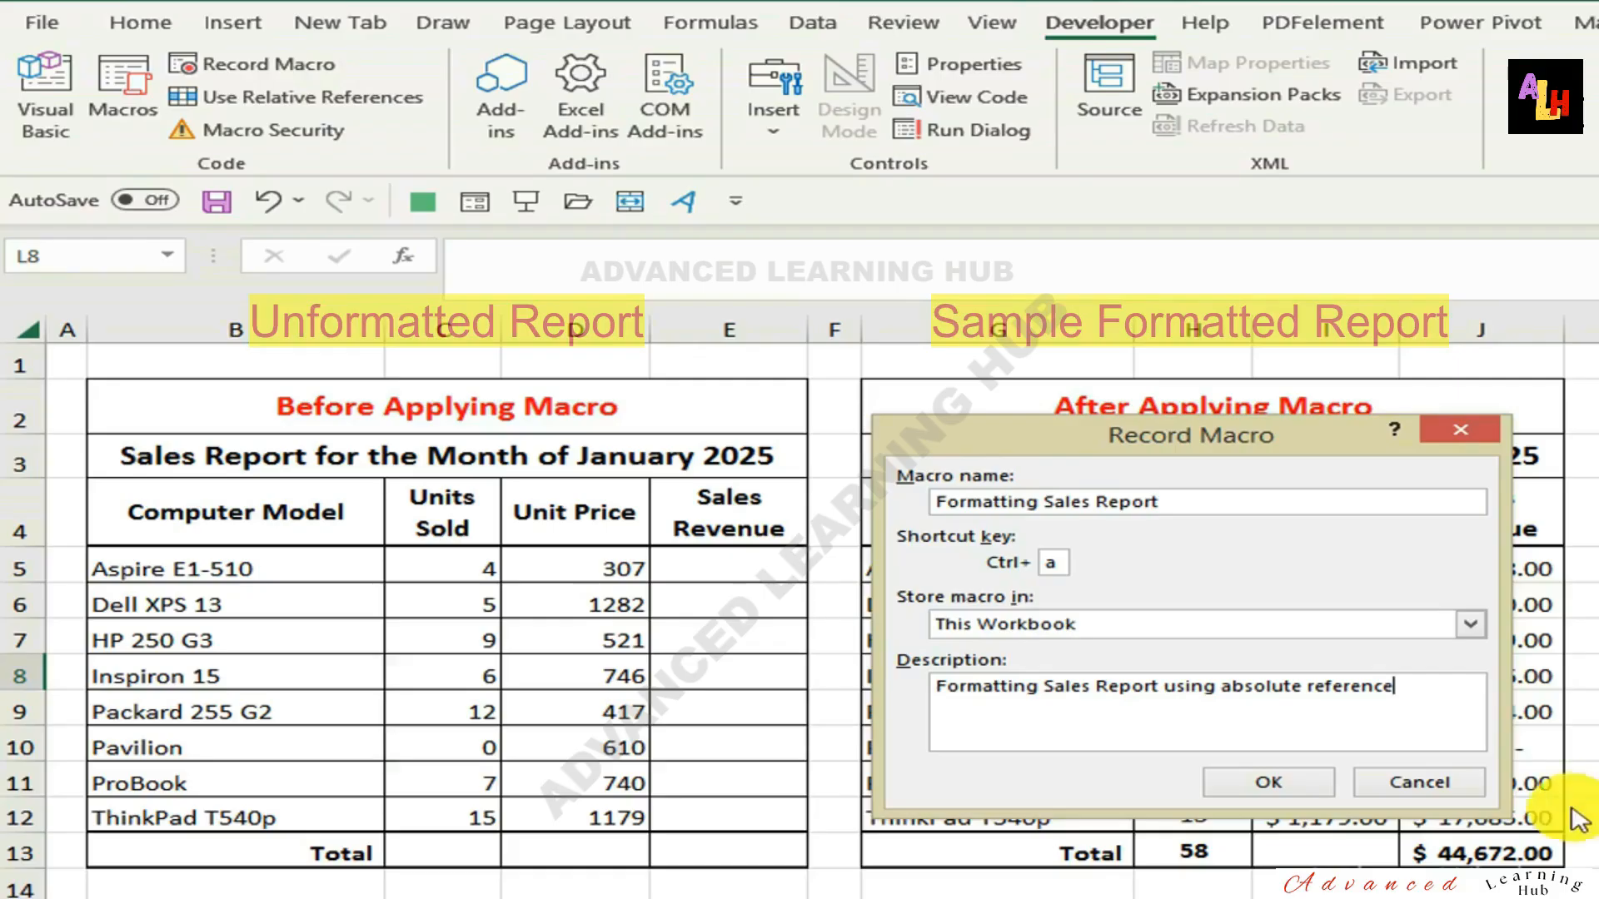
{"action": "left_click", "coordinate": [1274, 783]}
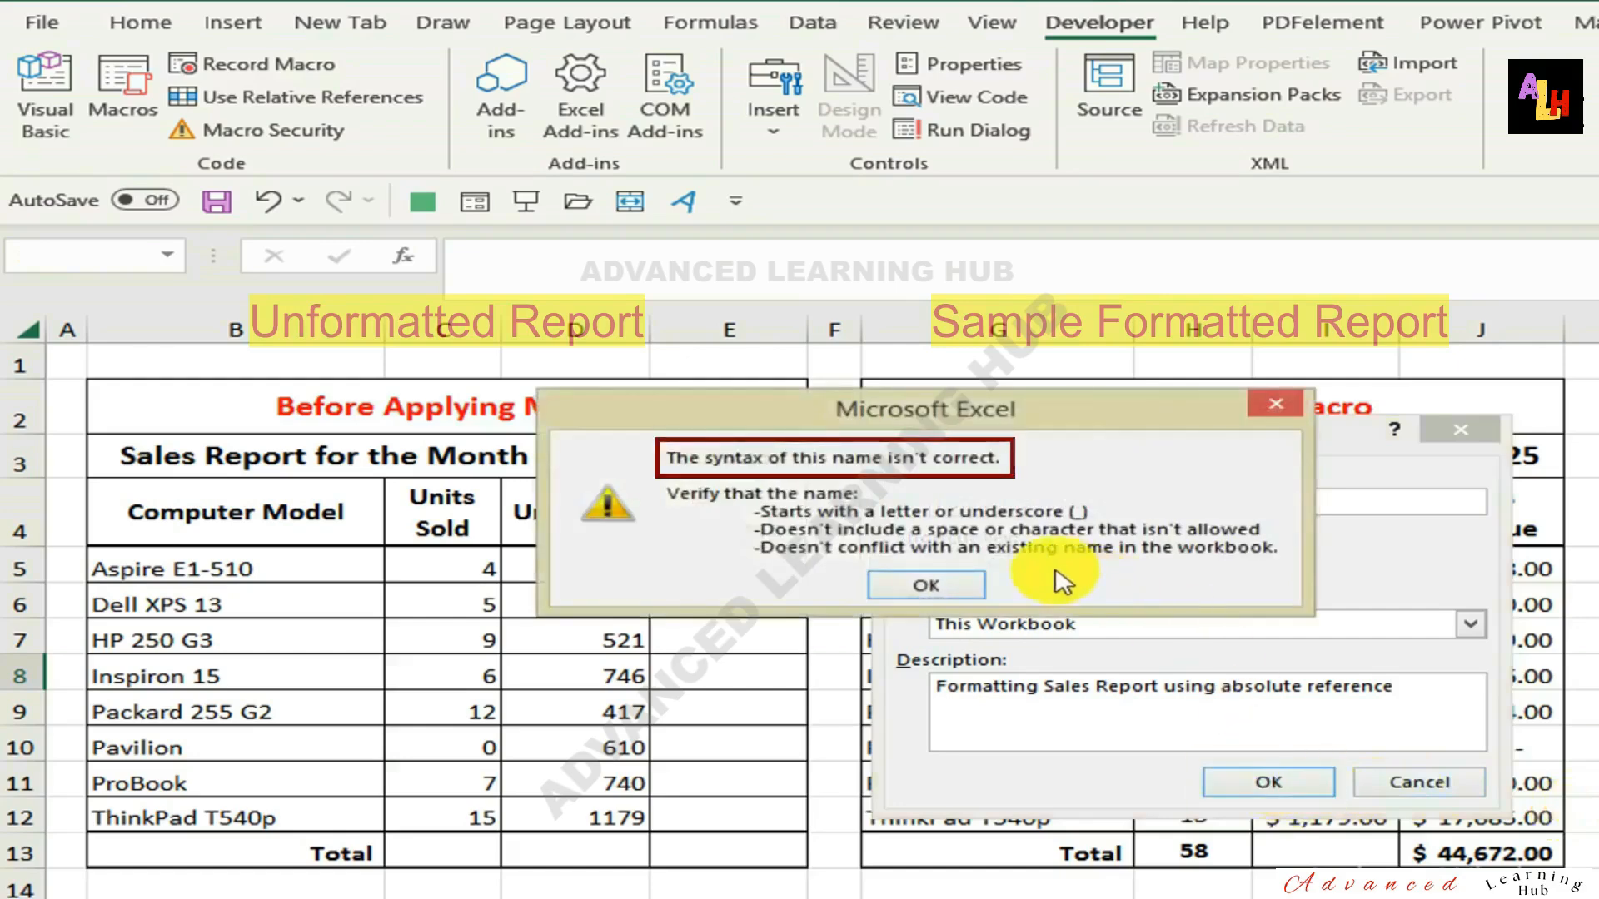
Remove the spaces from the macro name so it reads FormattingSalesReport, and start the recording.
{"action": "left_click", "coordinate": [922, 586]}
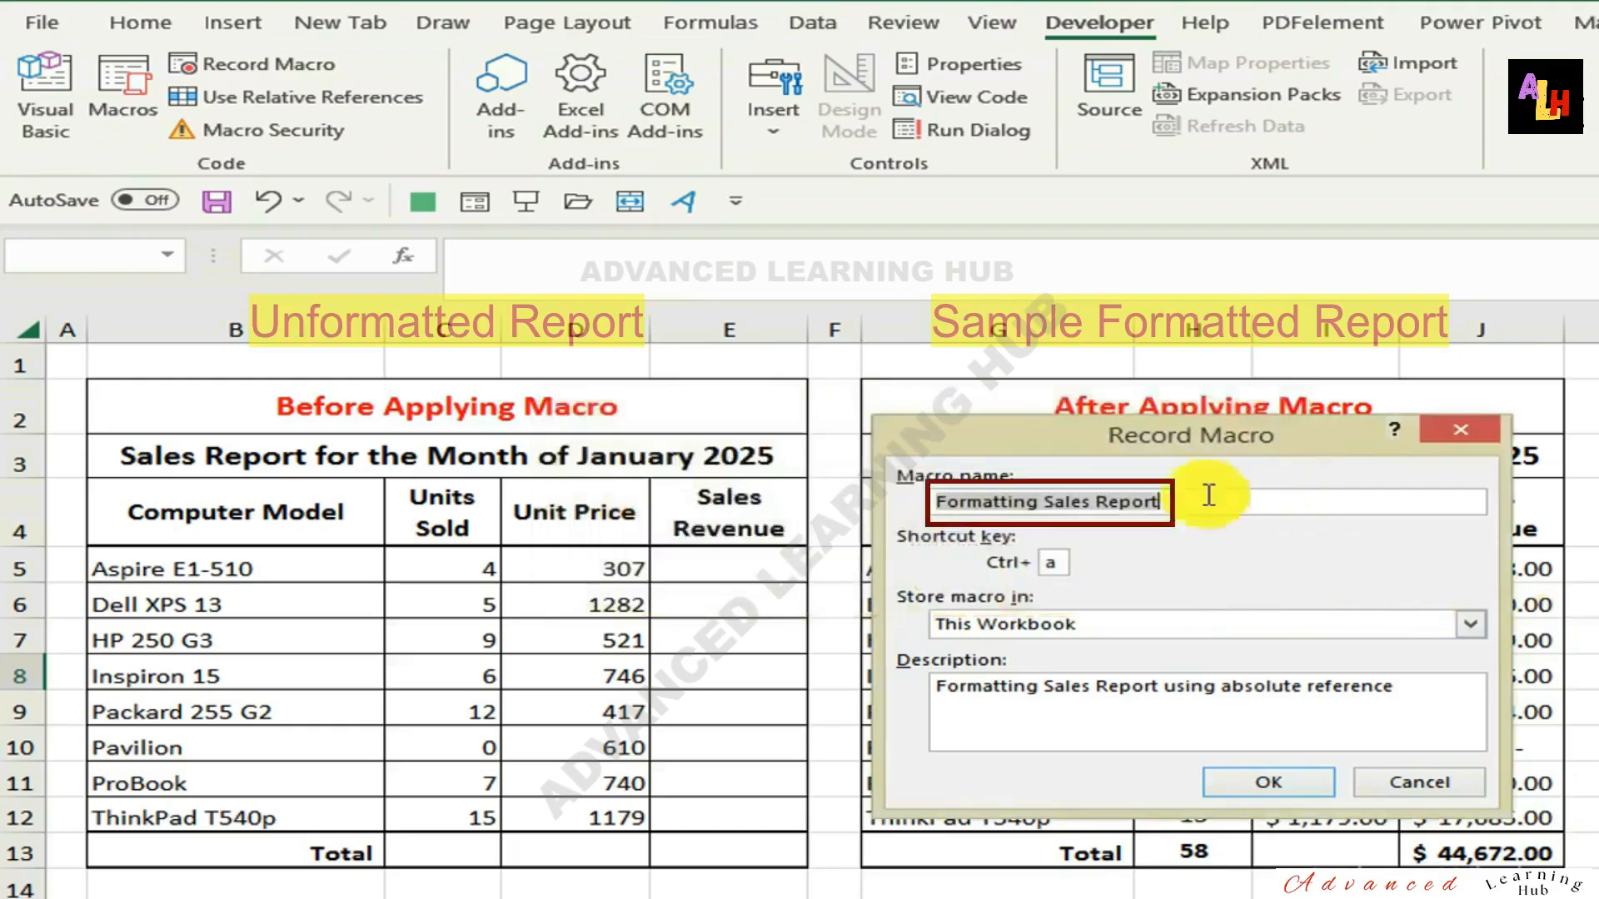
{"action": "left_click", "coordinate": [1042, 502]}
{"action": "key", "text": "BackSpace"}
{"action": "left_click", "coordinate": [1091, 502]}
{"action": "key", "text": "BackSpace"}
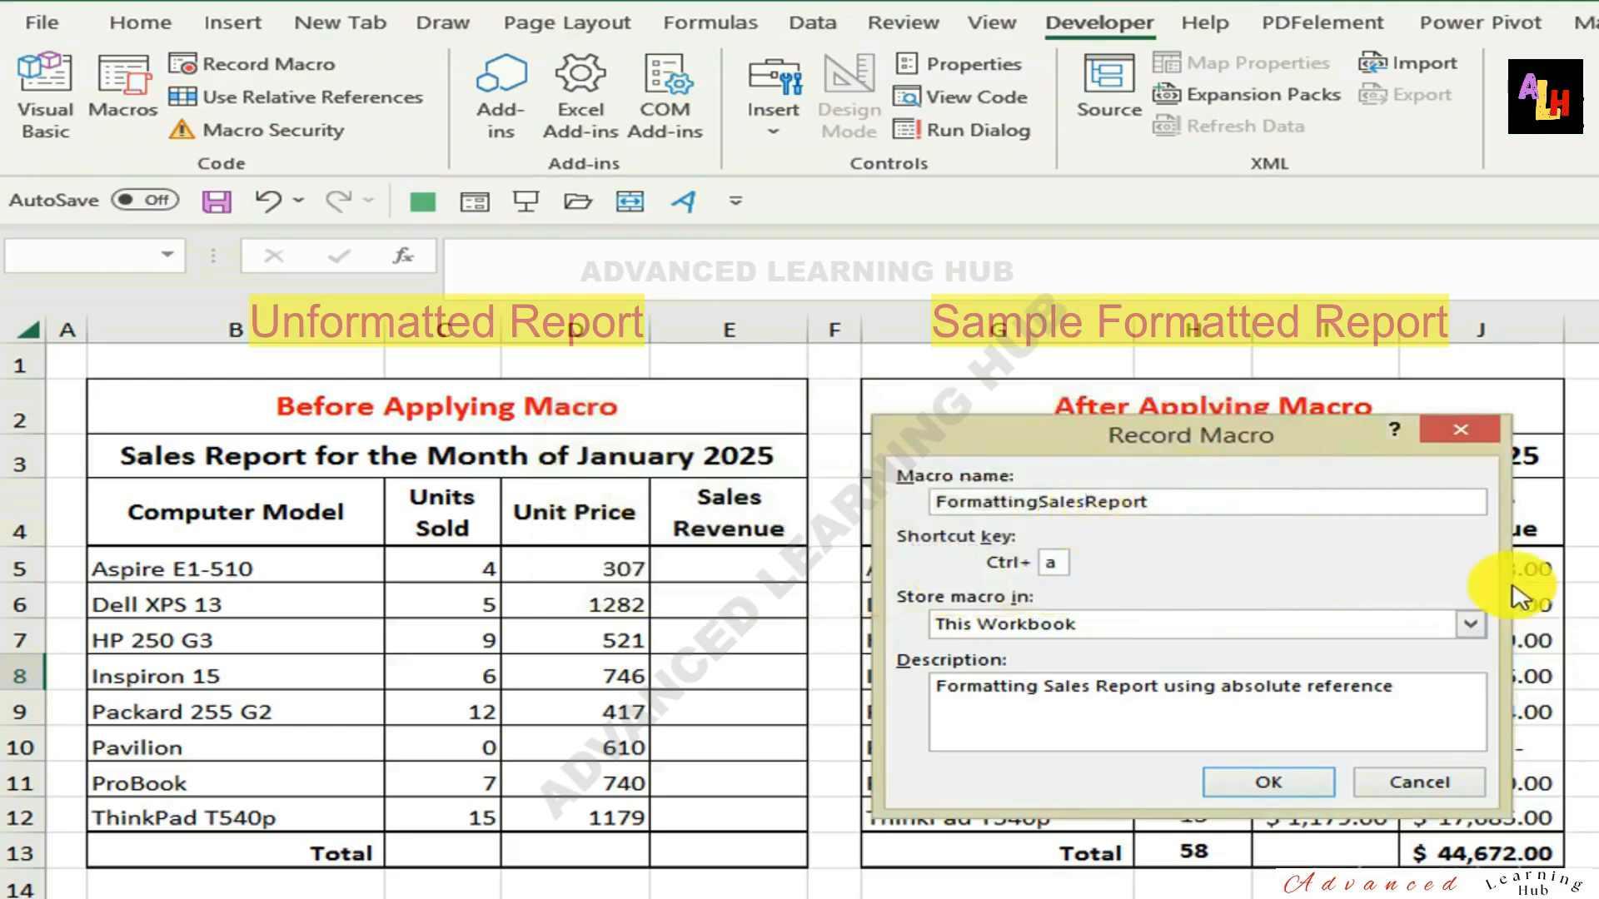
{"action": "left_click", "coordinate": [1263, 782]}
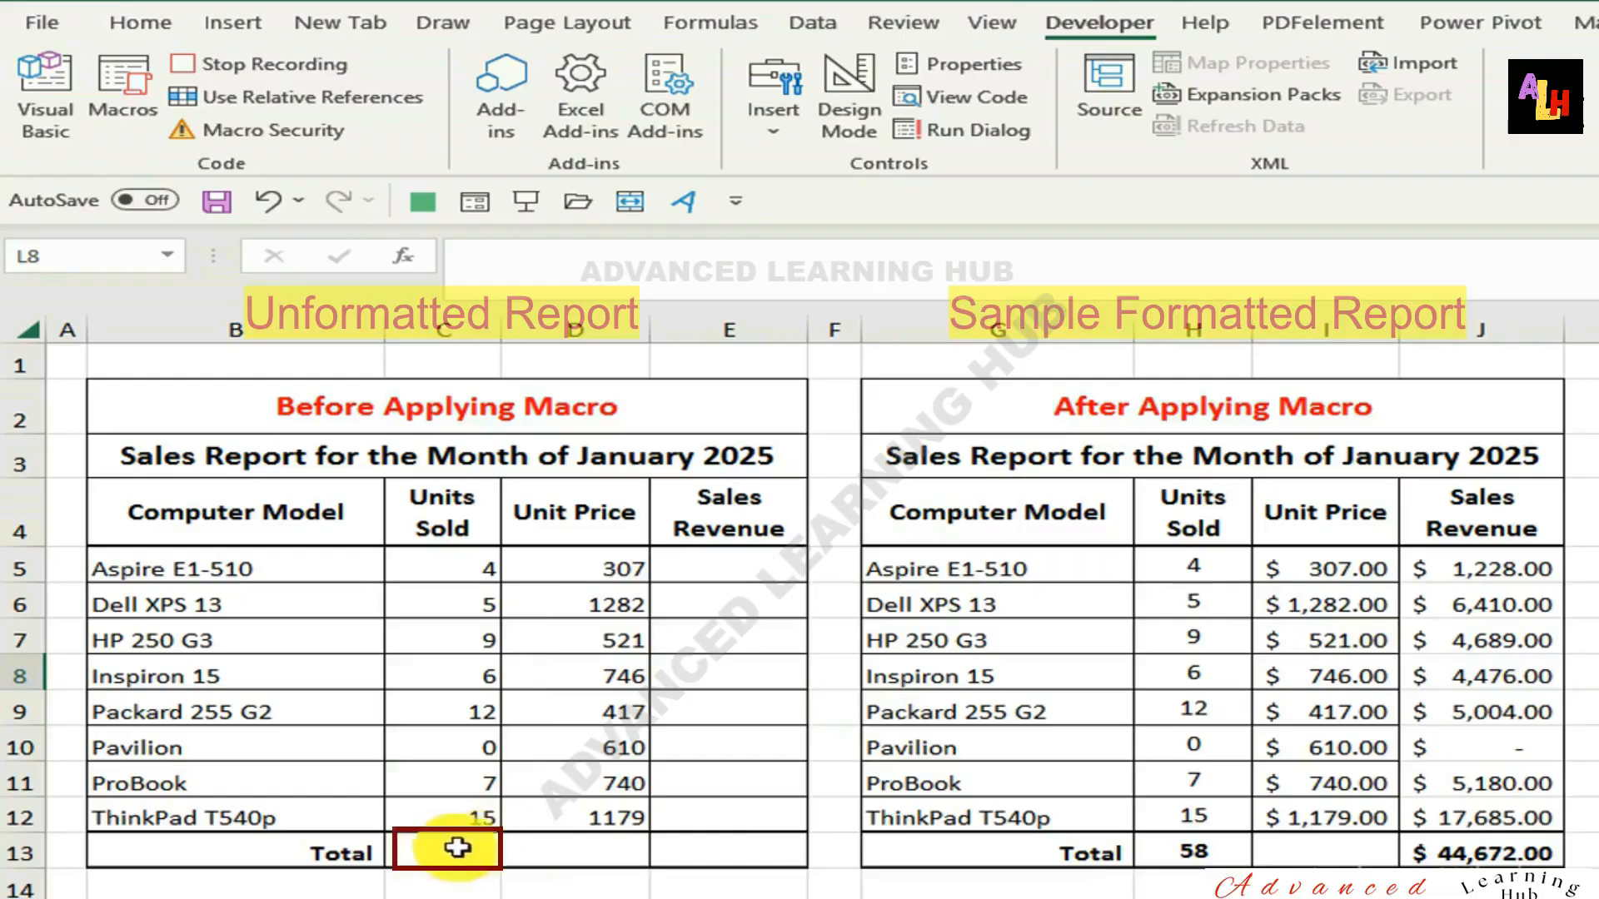
Total the units sold in C13 with =SUM(C5:C12) and make the total bold.
{"action": "left_click", "coordinate": [466, 848]}
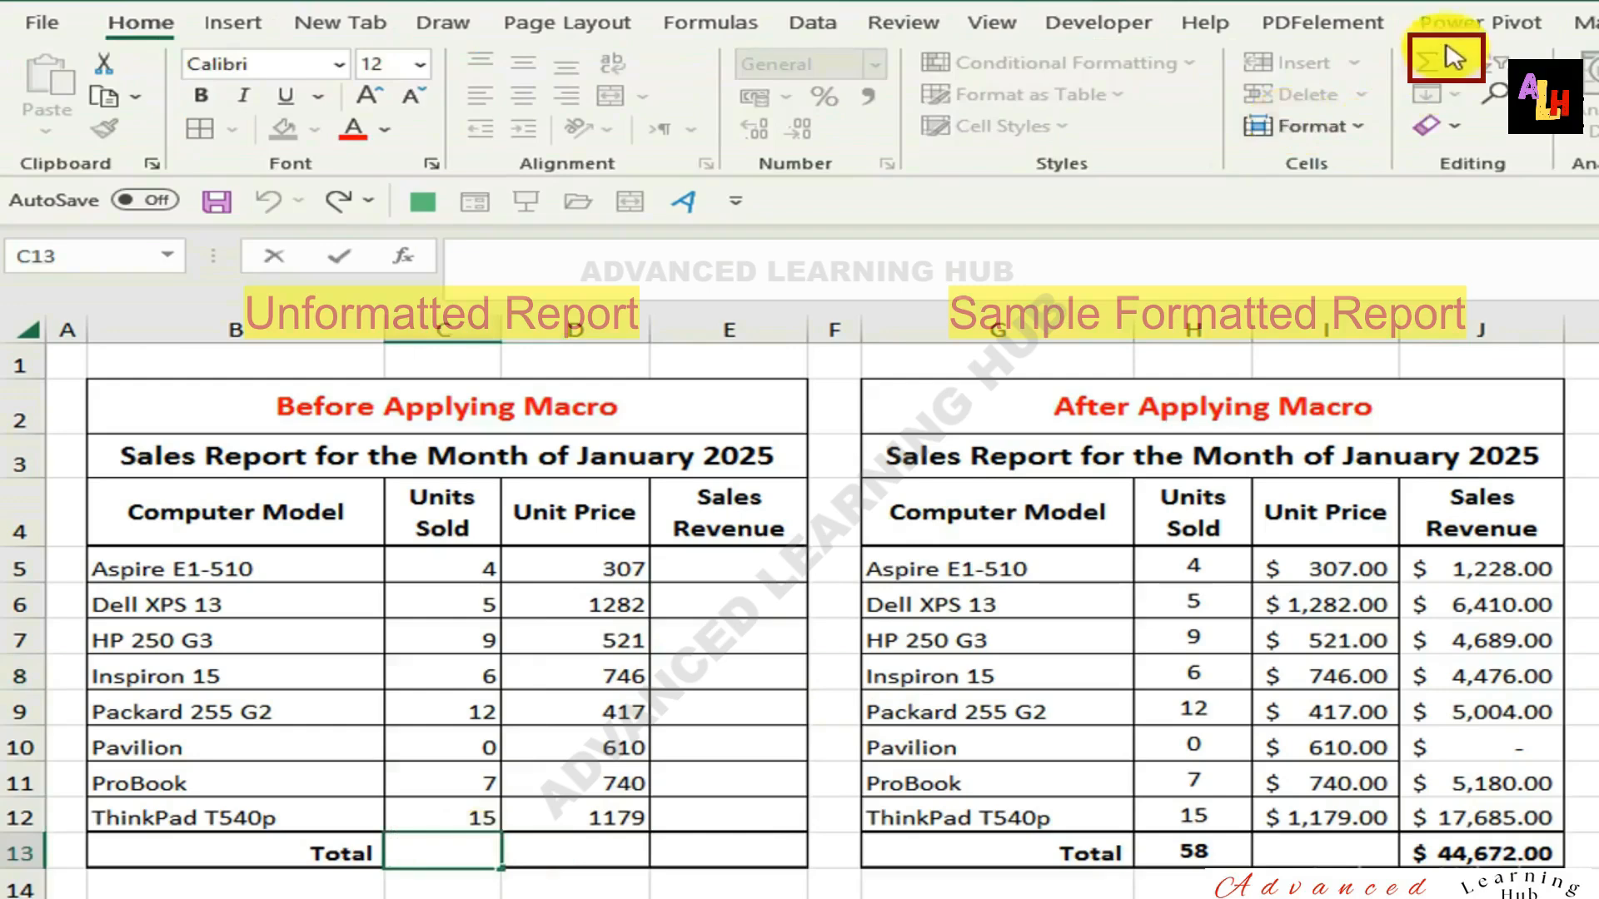
{"action": "left_click", "coordinate": [1431, 65]}
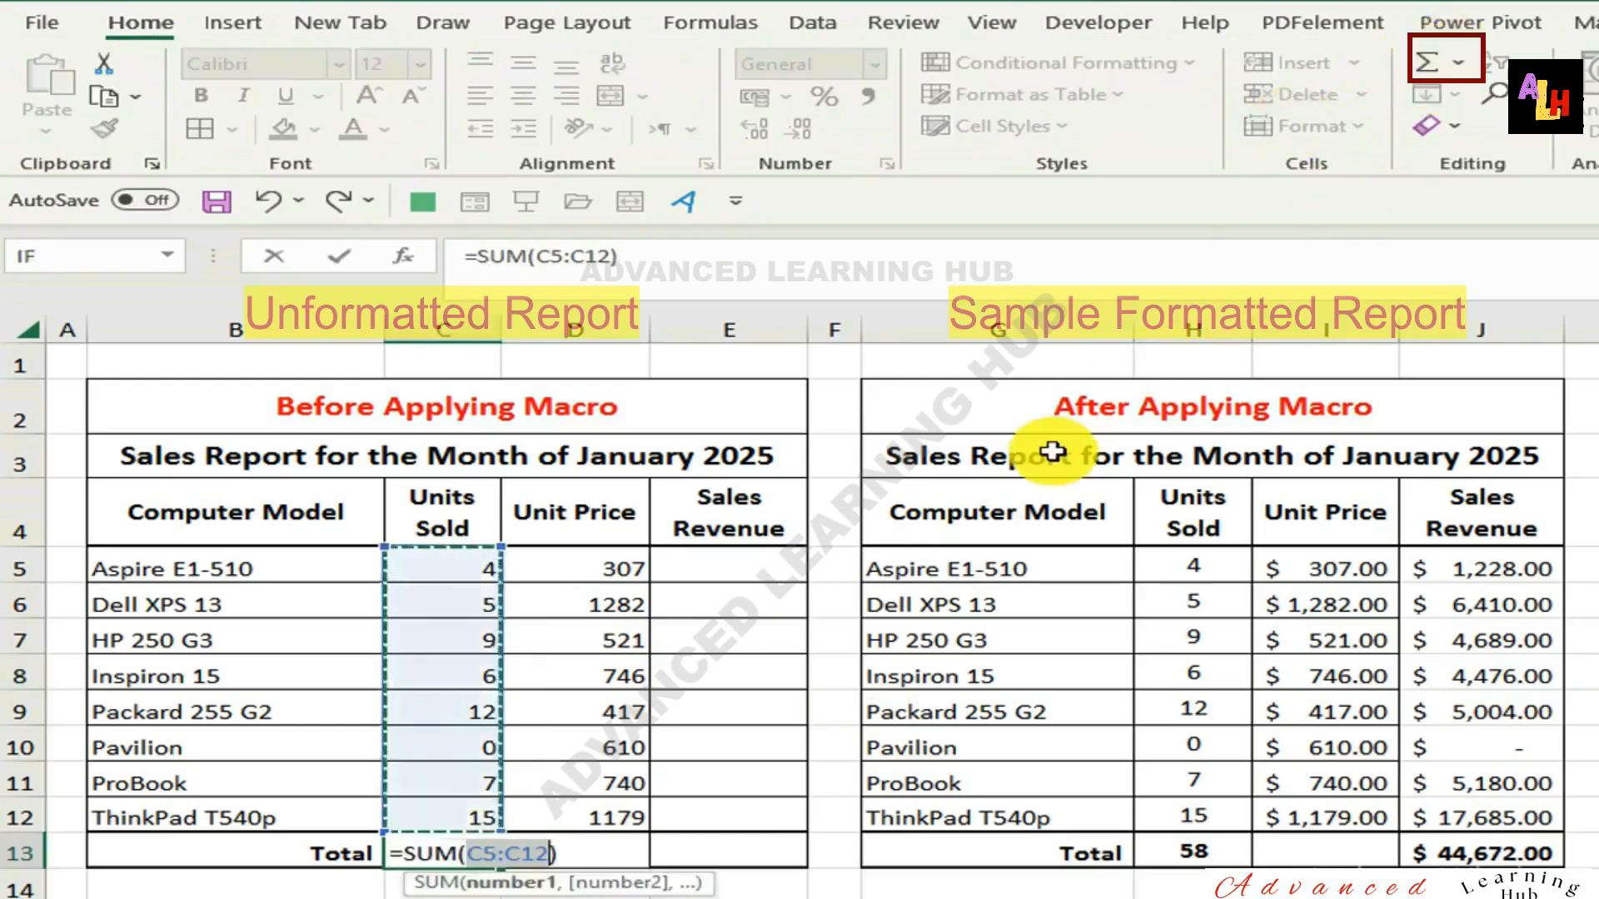
{"action": "key", "text": "Return"}
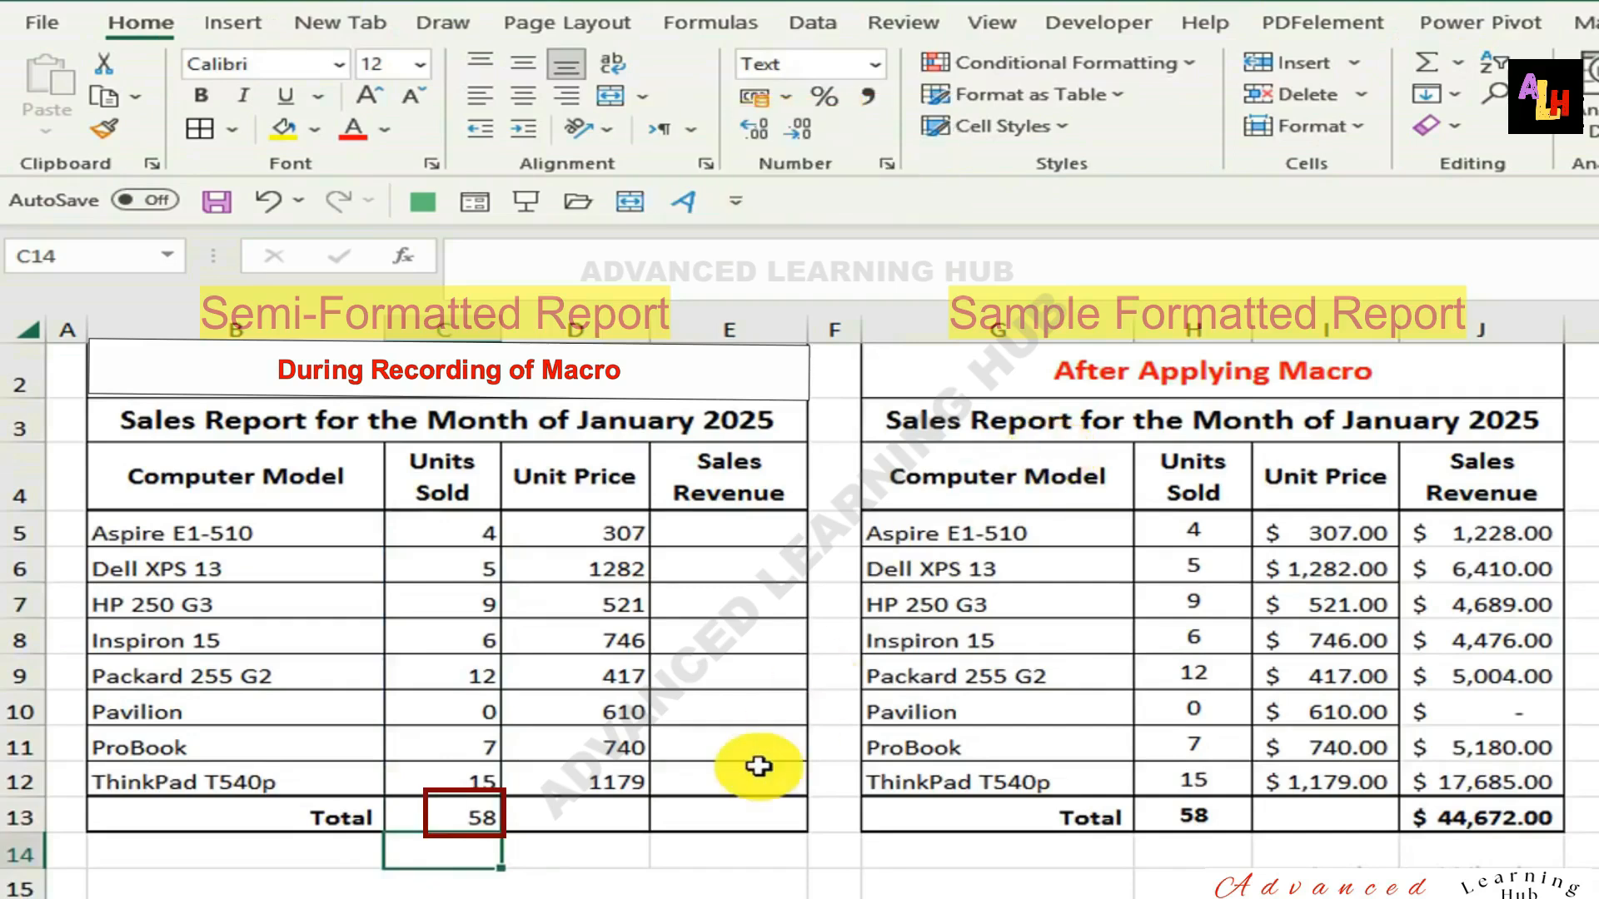
{"action": "left_click", "coordinate": [455, 818]}
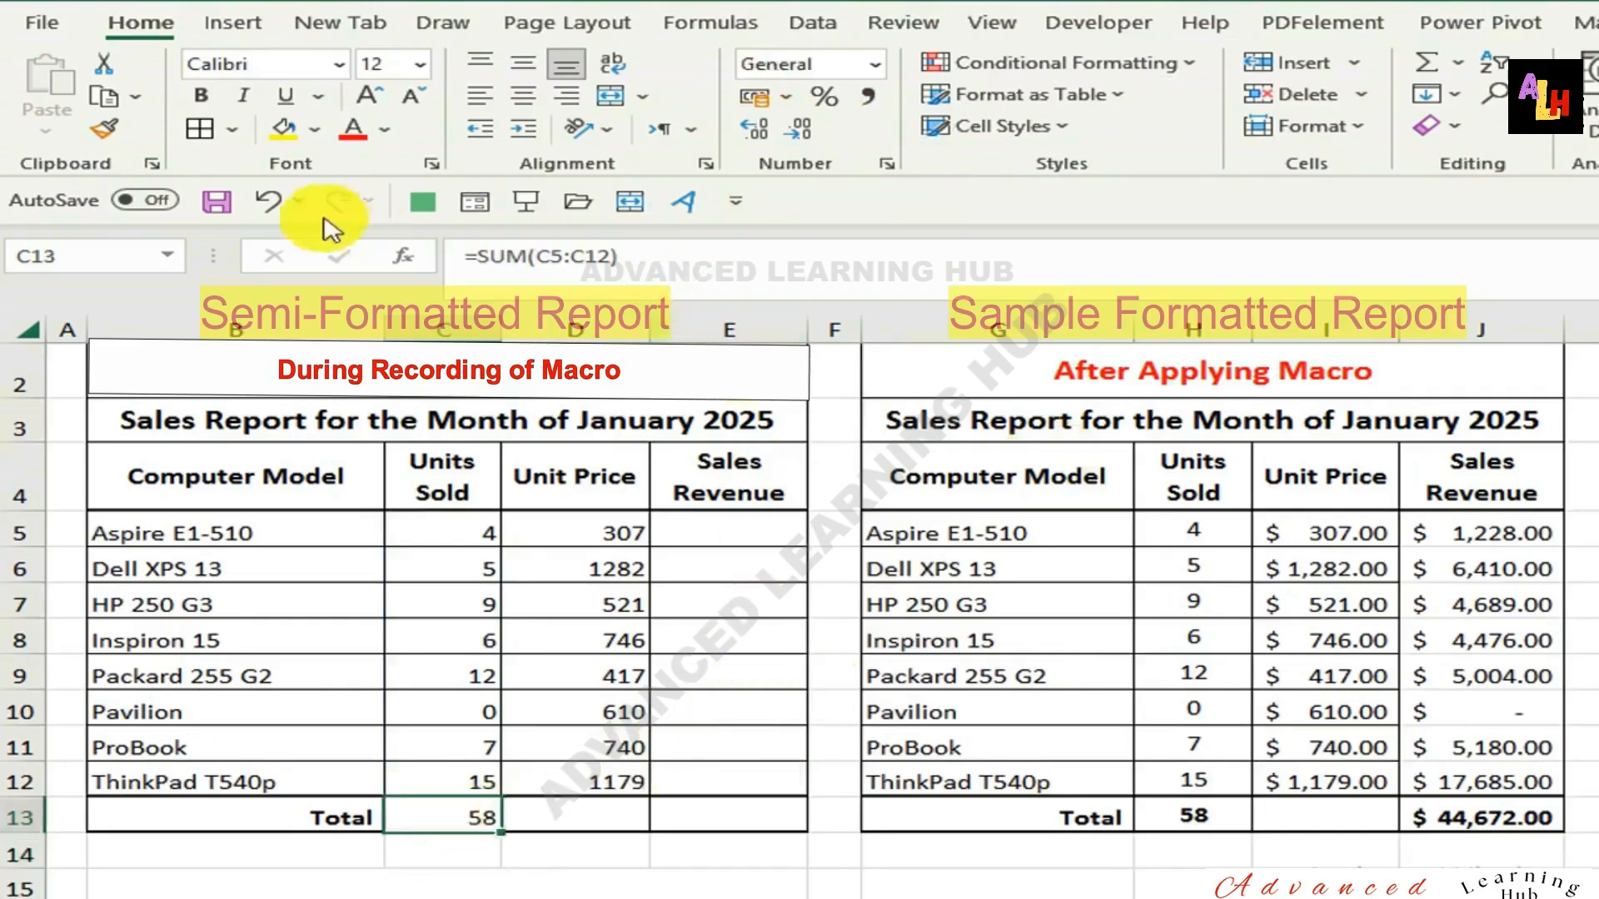
{"action": "left_click", "coordinate": [204, 95]}
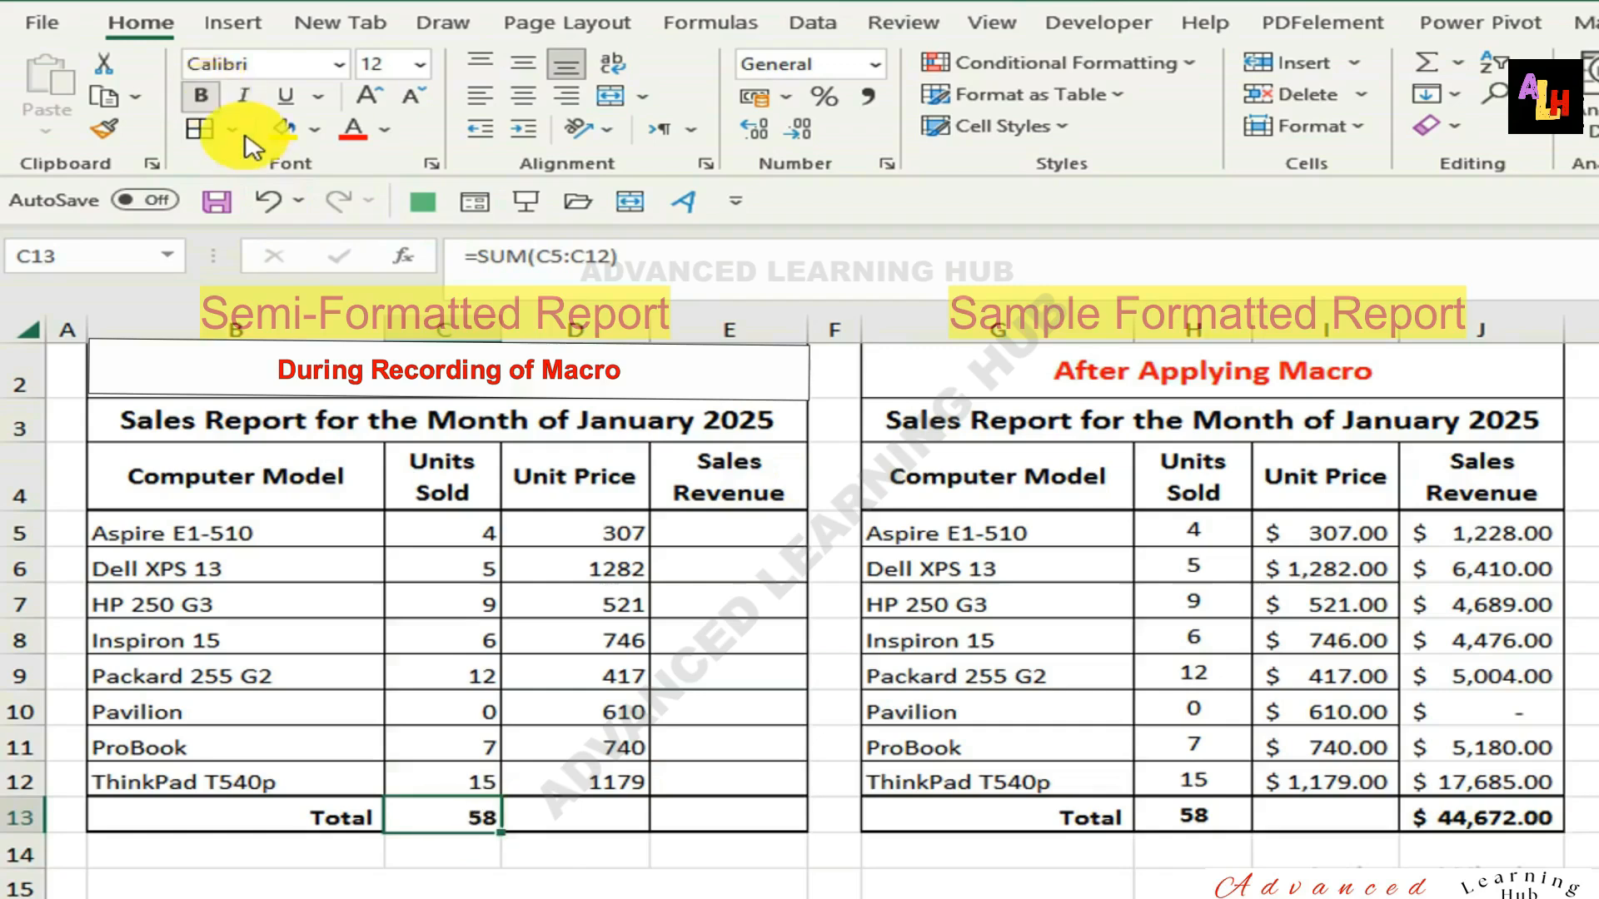
Center the Units Sold values in C5:C13 both horizontally and vertically.
{"action": "left_click_drag", "start_coordinate": [453, 529], "coordinate": [453, 806]}
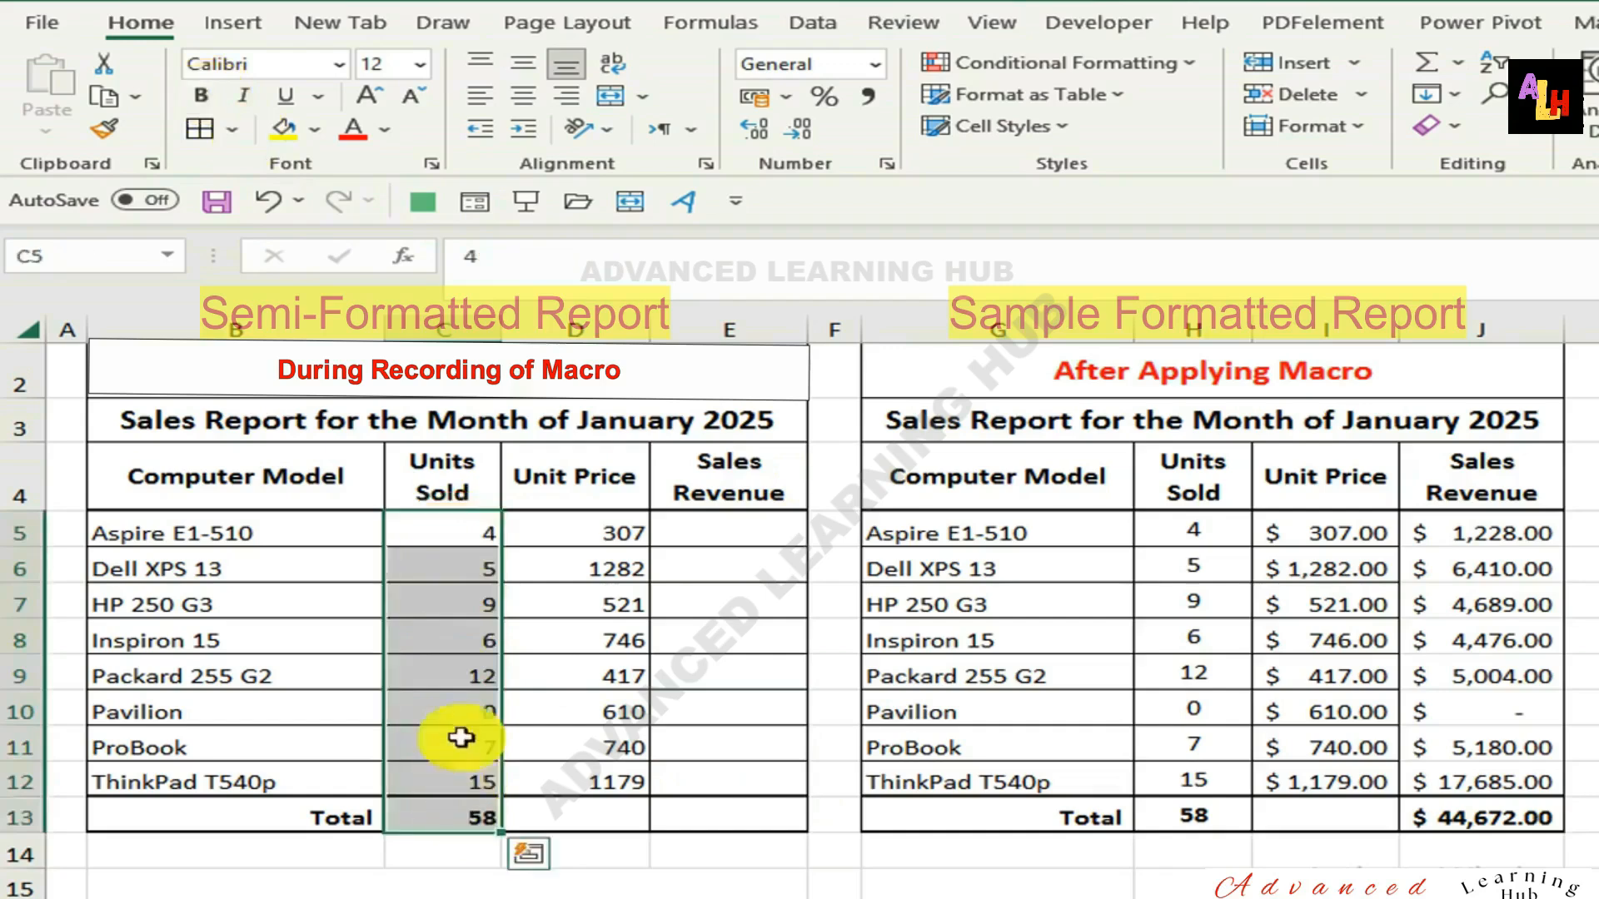
{"action": "left_click", "coordinate": [523, 98]}
{"action": "left_click", "coordinate": [523, 66]}
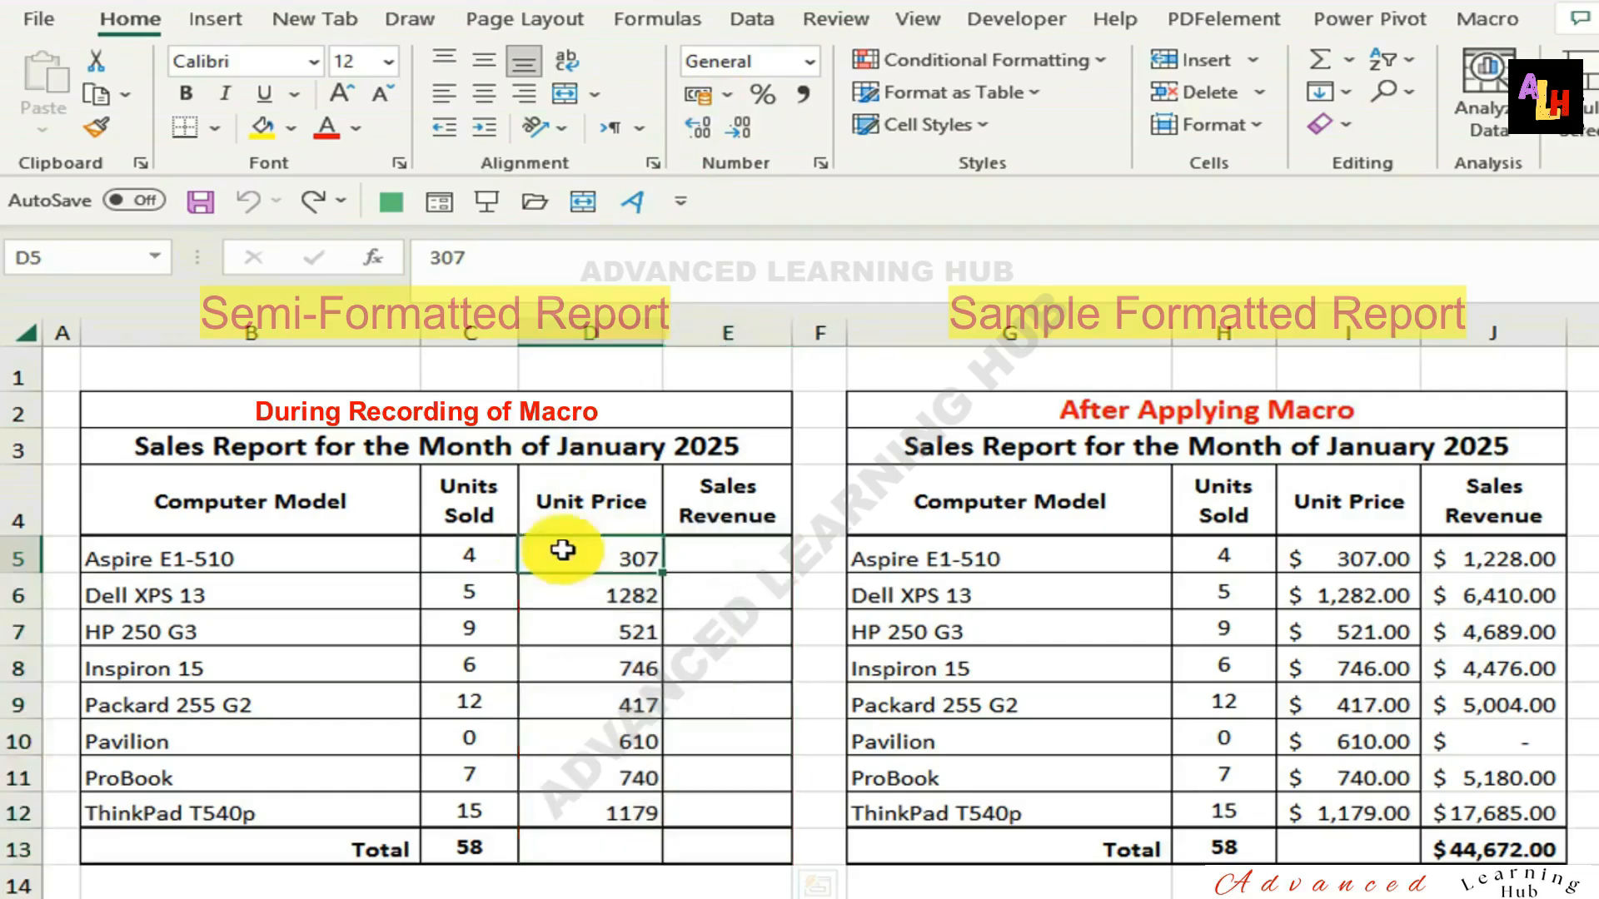
Format the Unit Price and Sales Revenue cells D5:E13 as Currency with the $ English (United States) symbol.
{"action": "left_click_drag", "start_coordinate": [560, 542], "coordinate": [718, 840]}
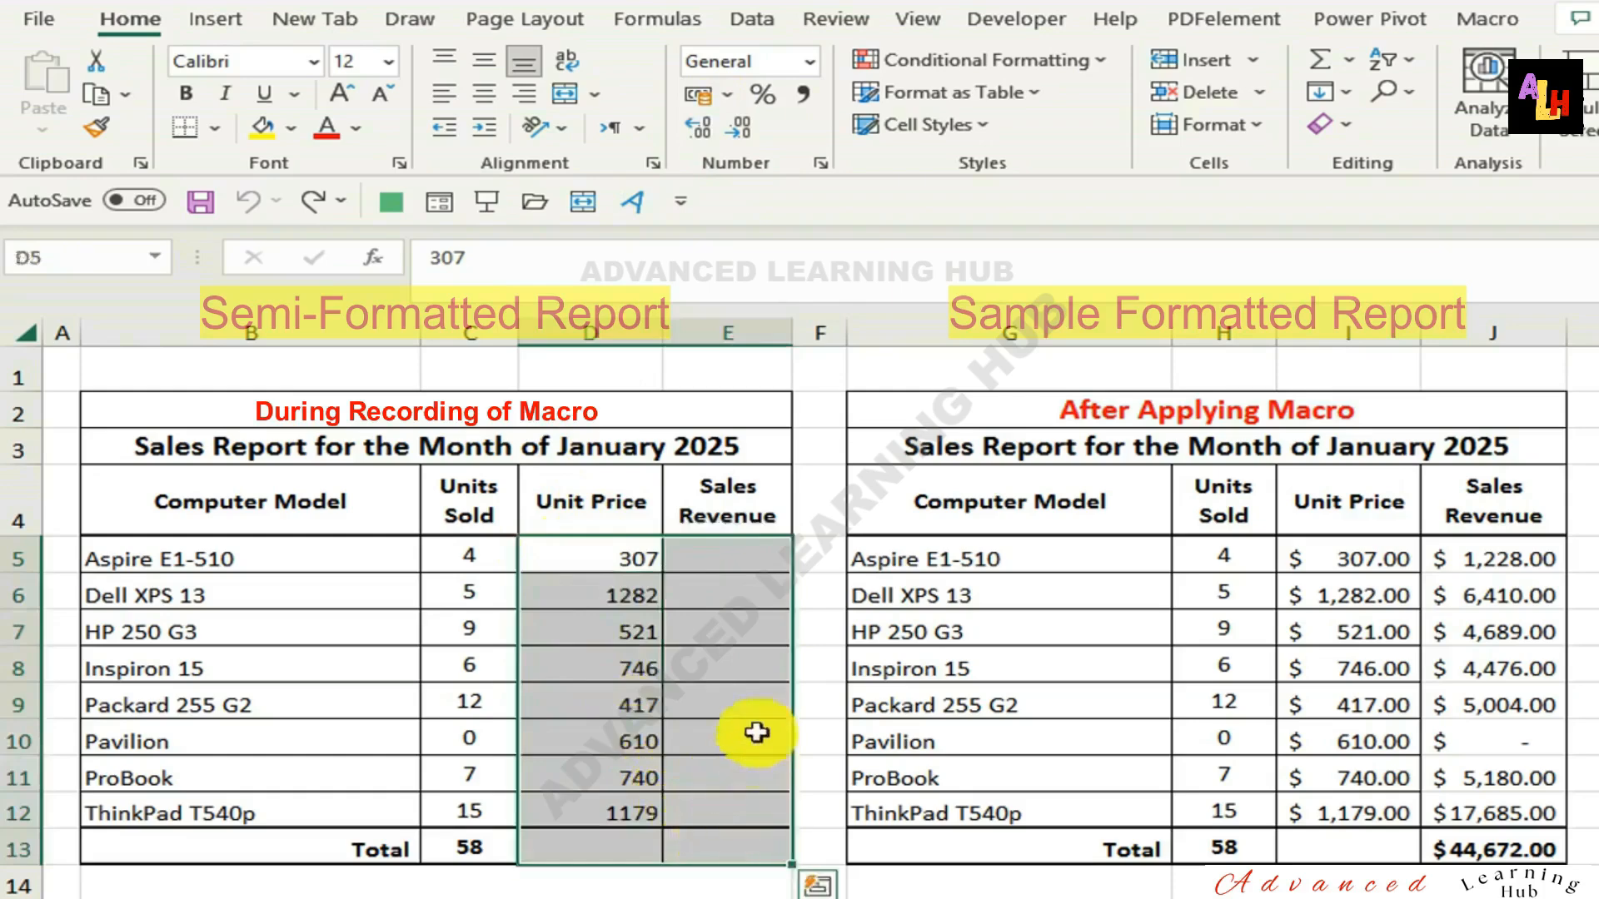
{"action": "right_click", "coordinate": [728, 664]}
{"action": "mouse_move", "coordinate": [971, 666]}
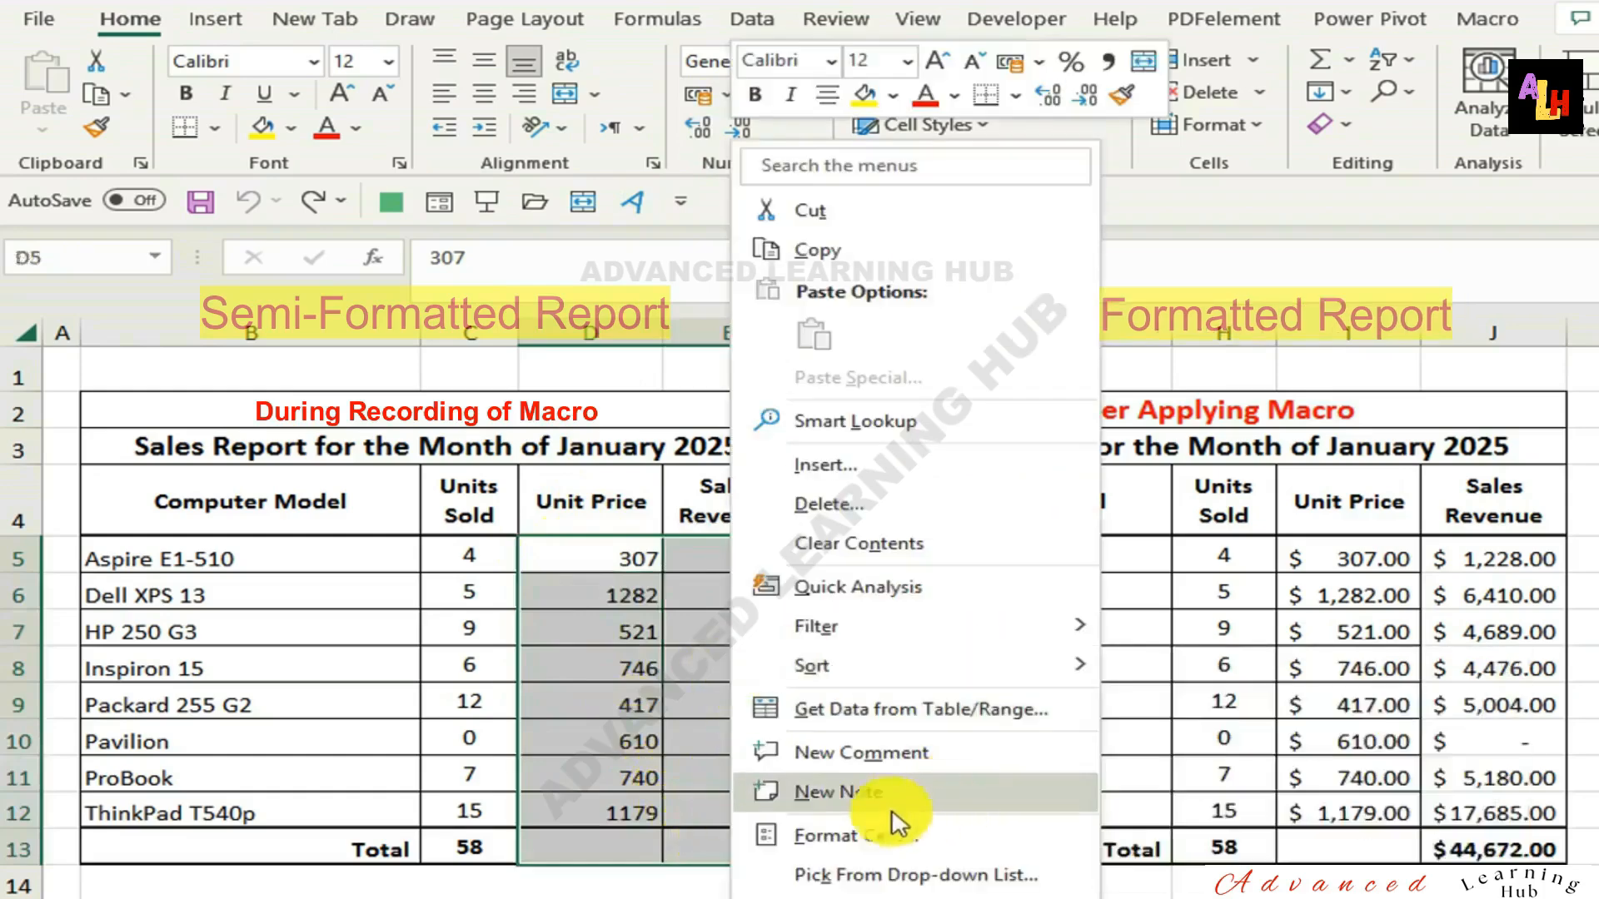
{"action": "left_click", "coordinate": [832, 826]}
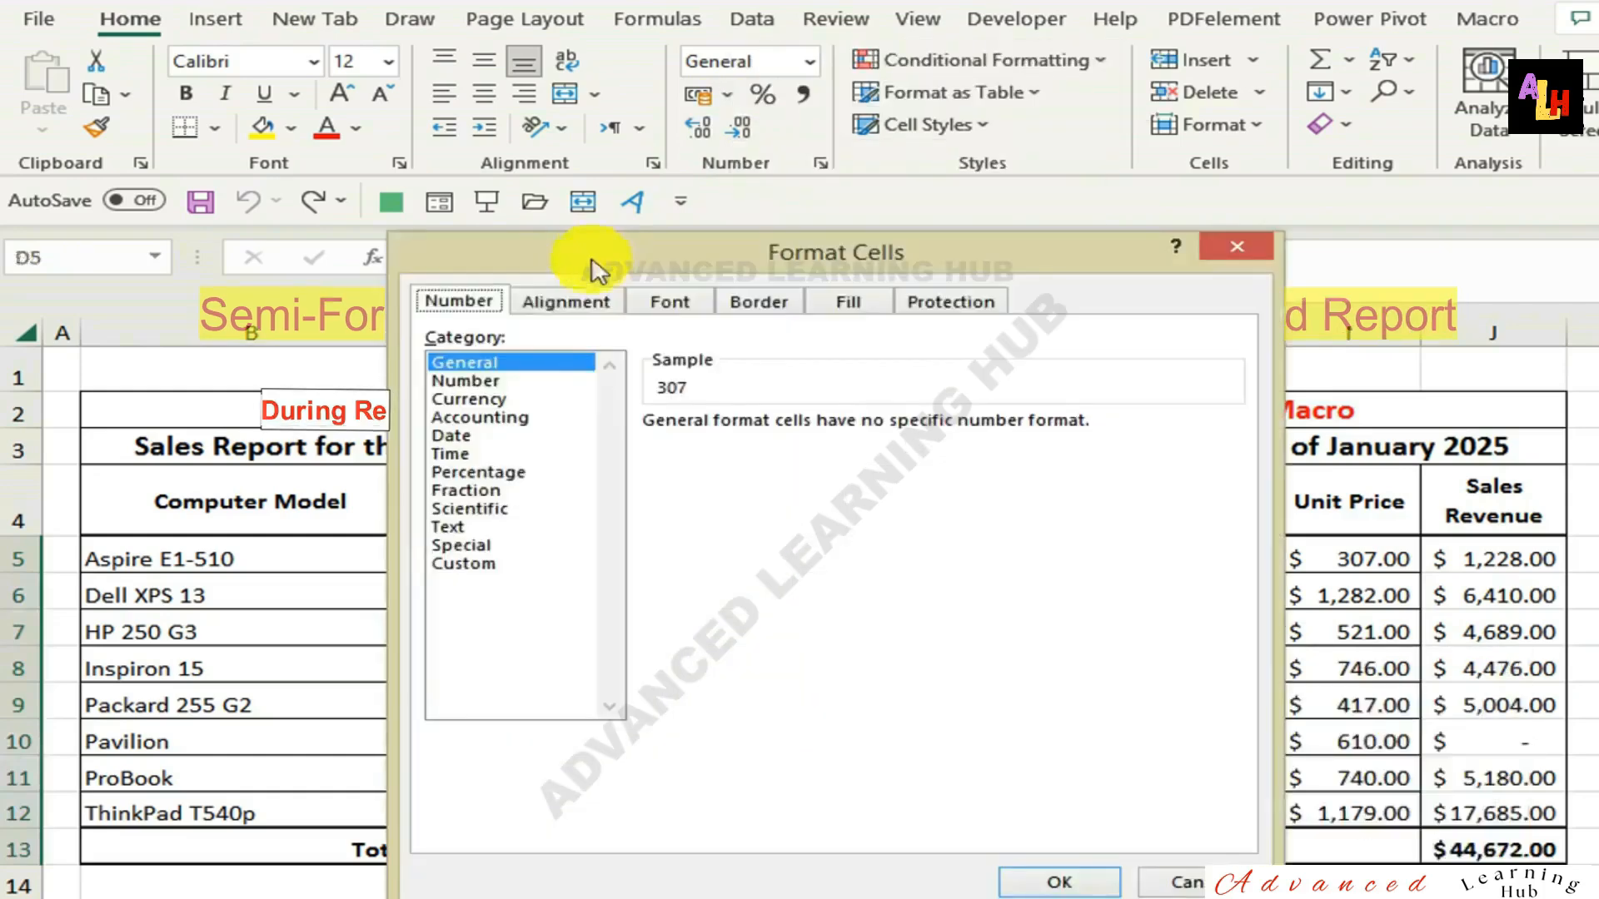
{"action": "left_click", "coordinate": [487, 398]}
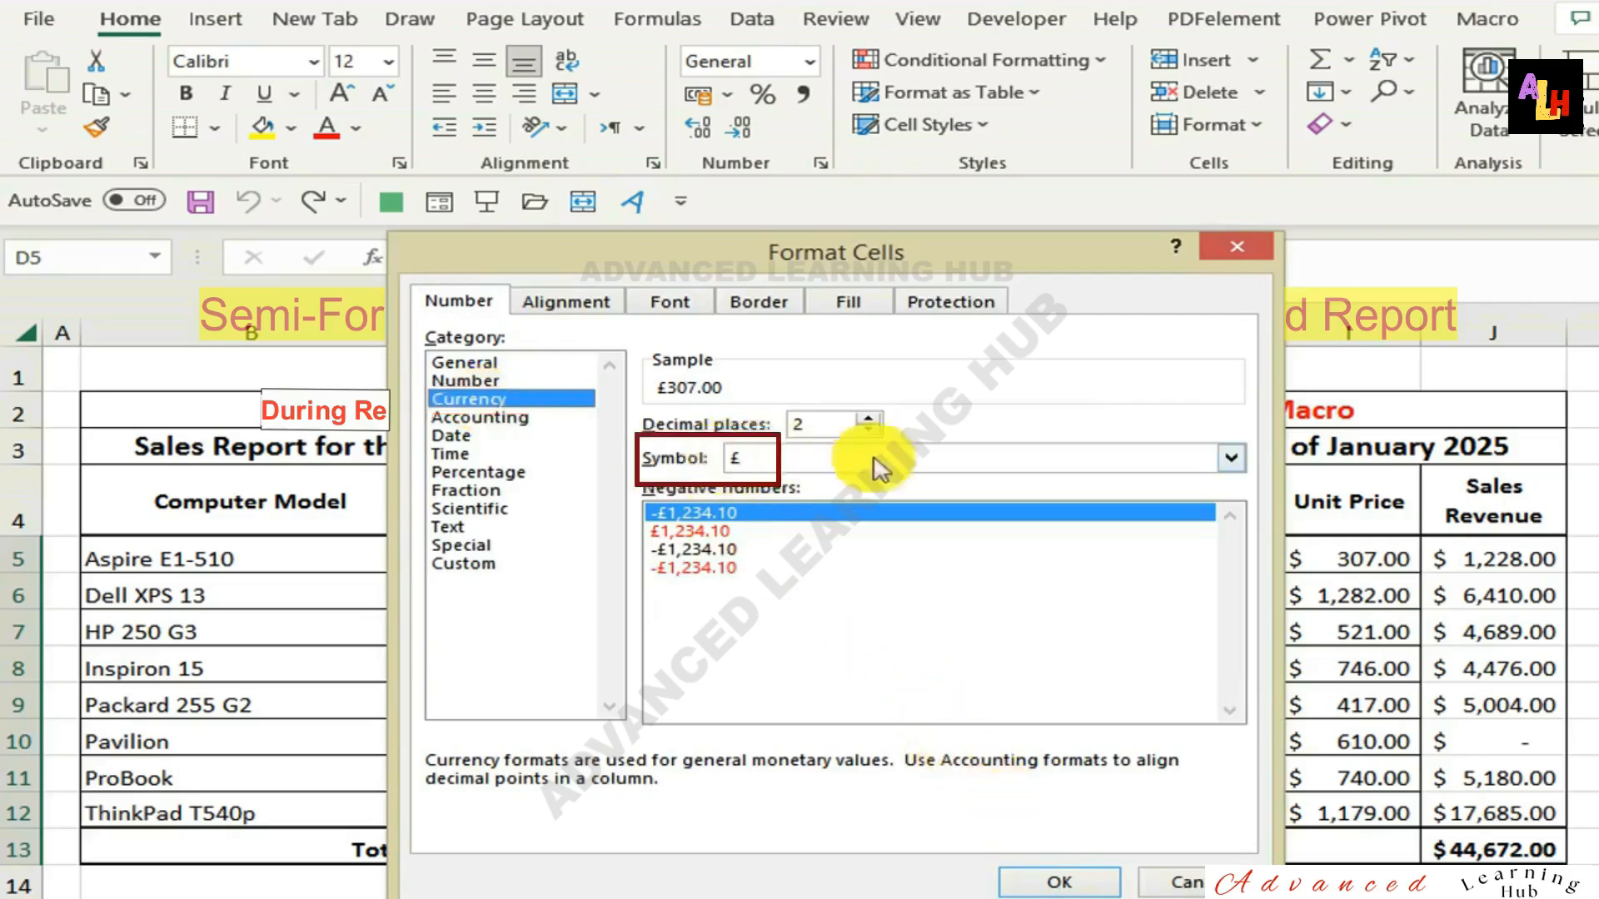
{"action": "left_click", "coordinate": [1231, 458]}
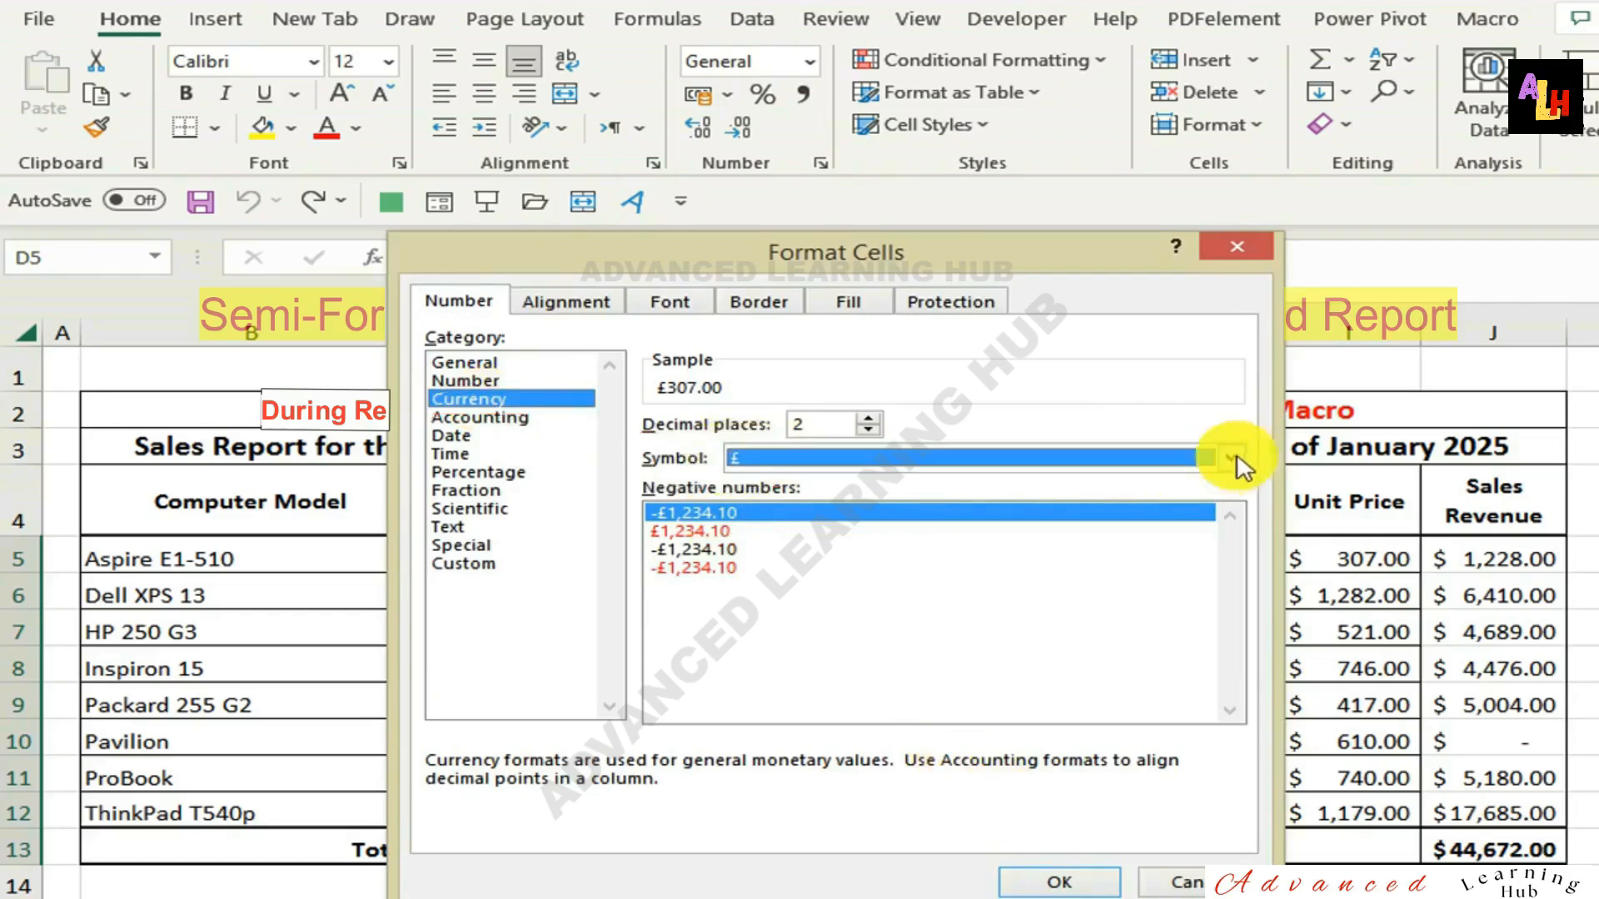
{"action": "scroll", "coordinate": [850, 575], "scroll_direction": "down", "scroll_amount": 6}
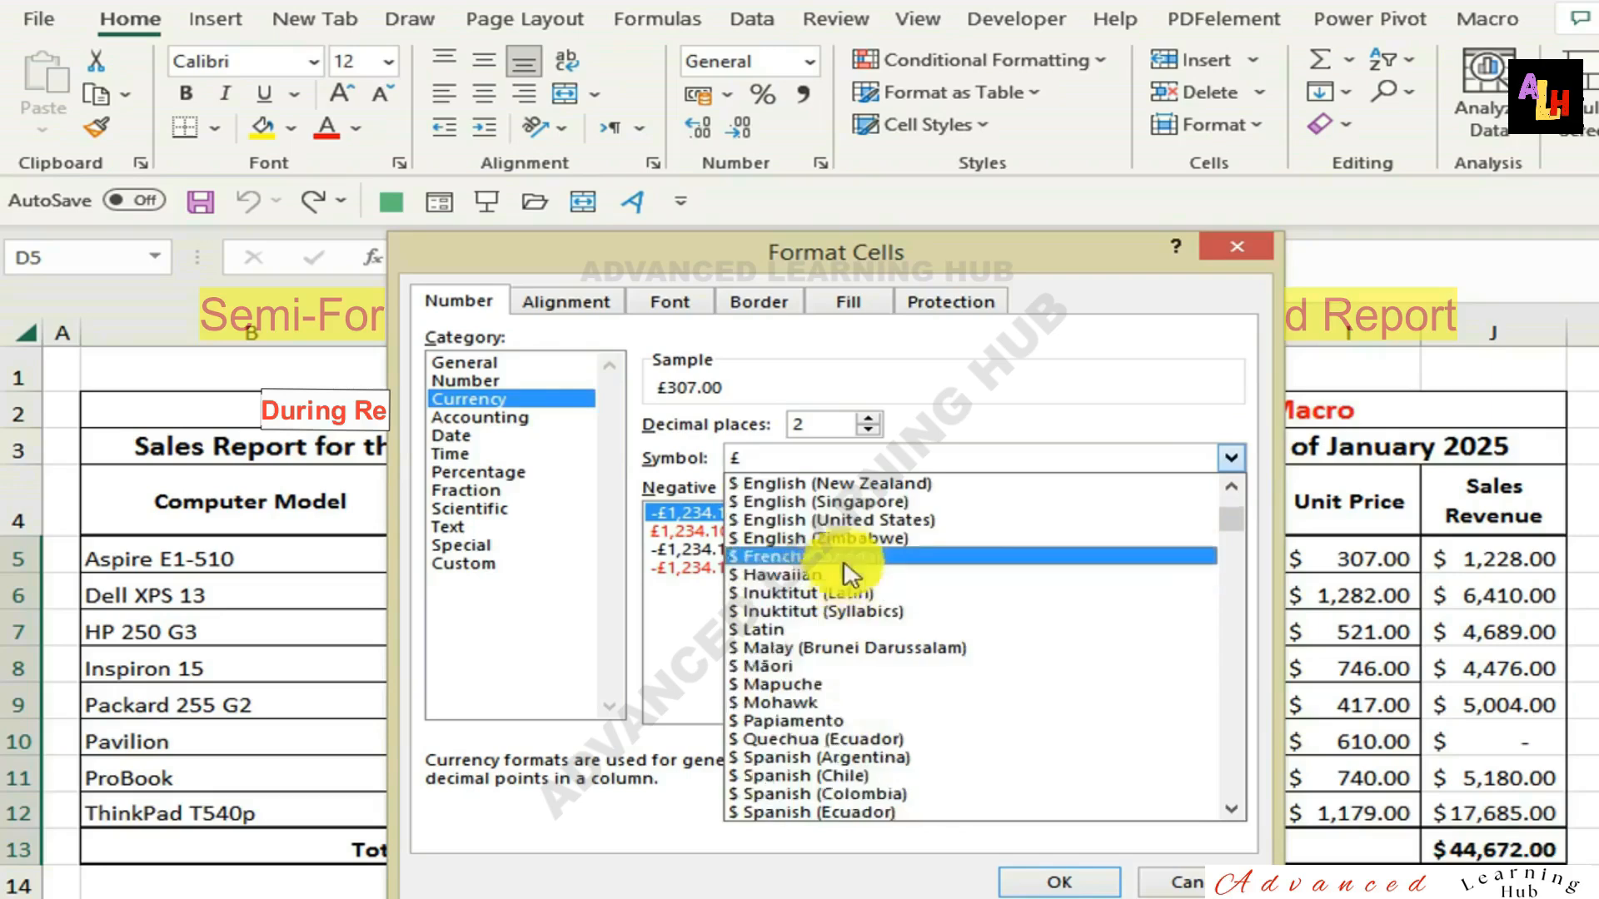
{"action": "left_click", "coordinate": [821, 521]}
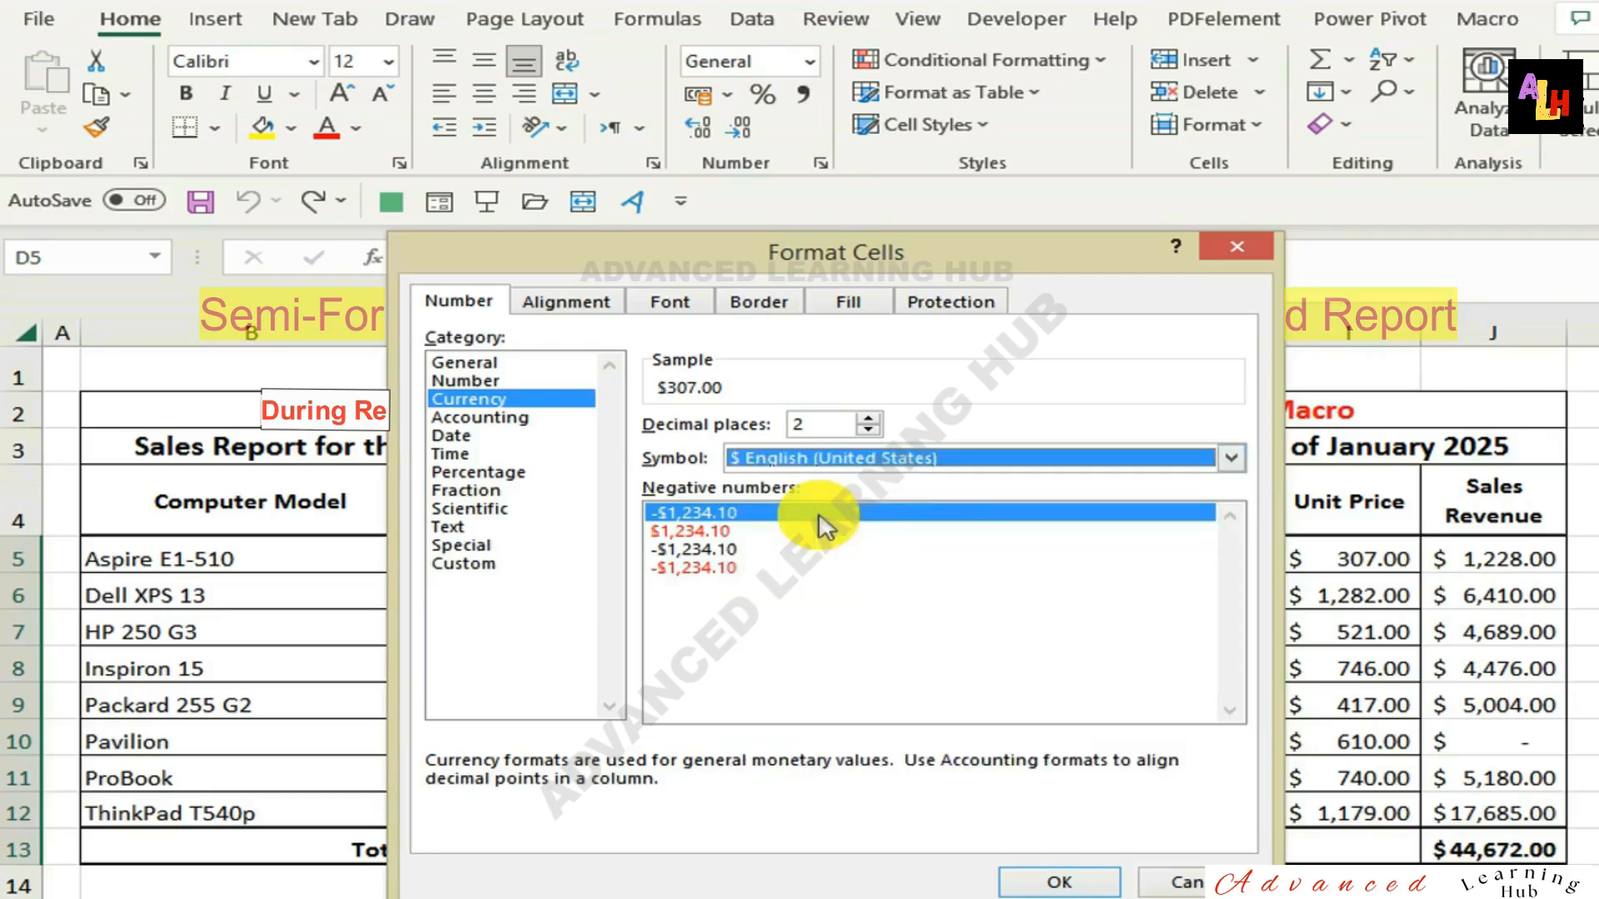
{"action": "left_click", "coordinate": [1061, 881]}
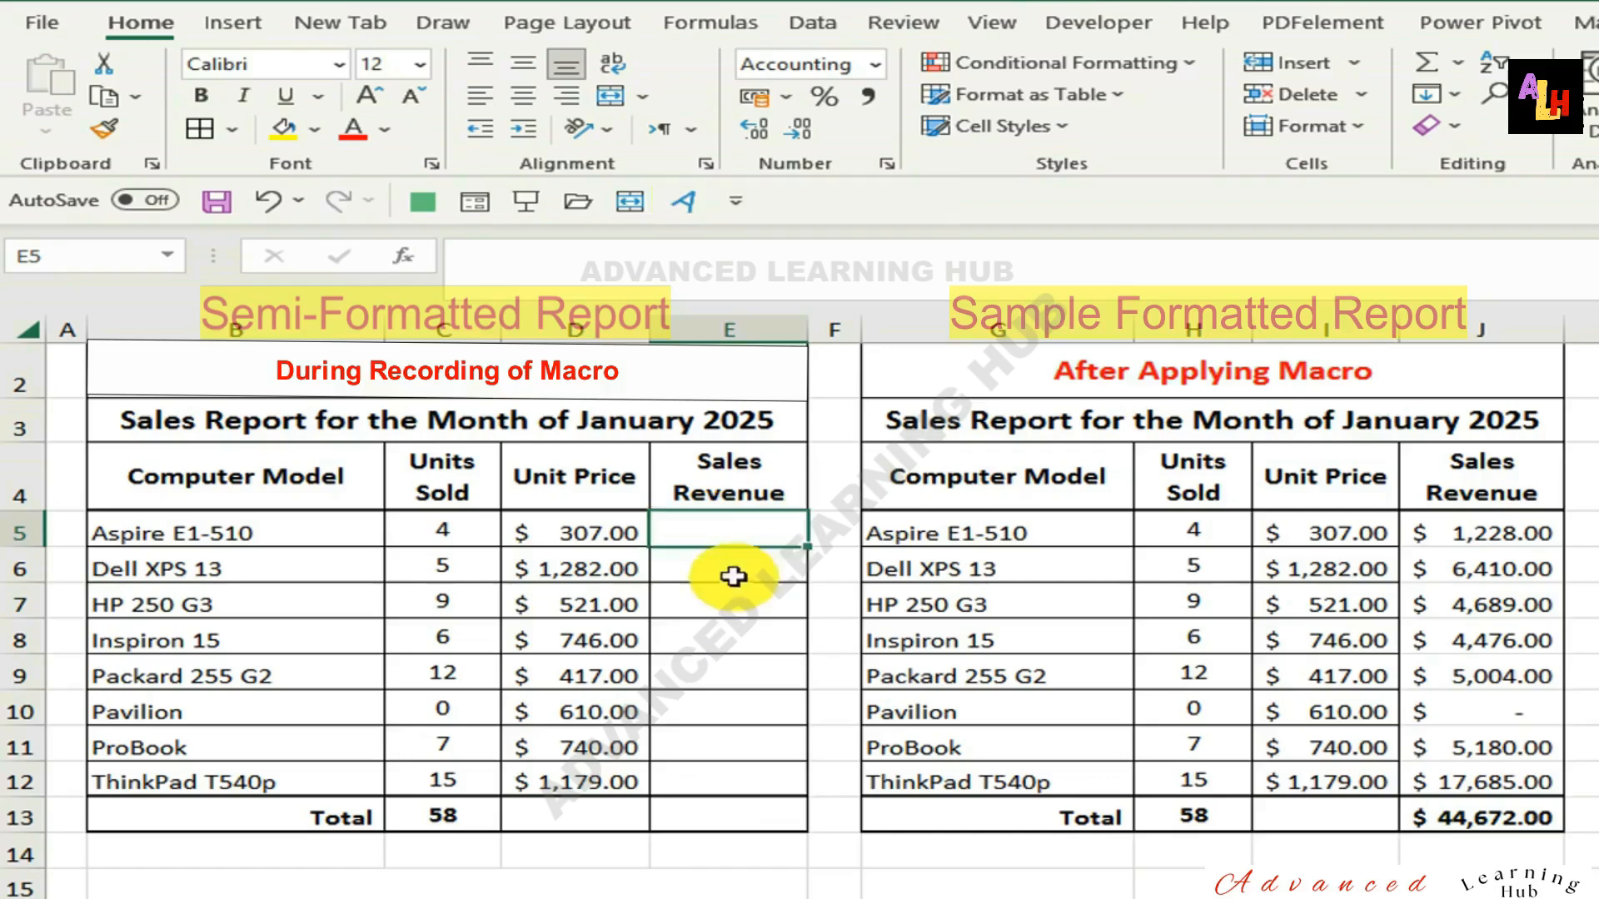
Calculate the first model's sales revenue in E5 with =C5*D5 and copy the formula to E6:E12.
{"action": "type", "text": "="}
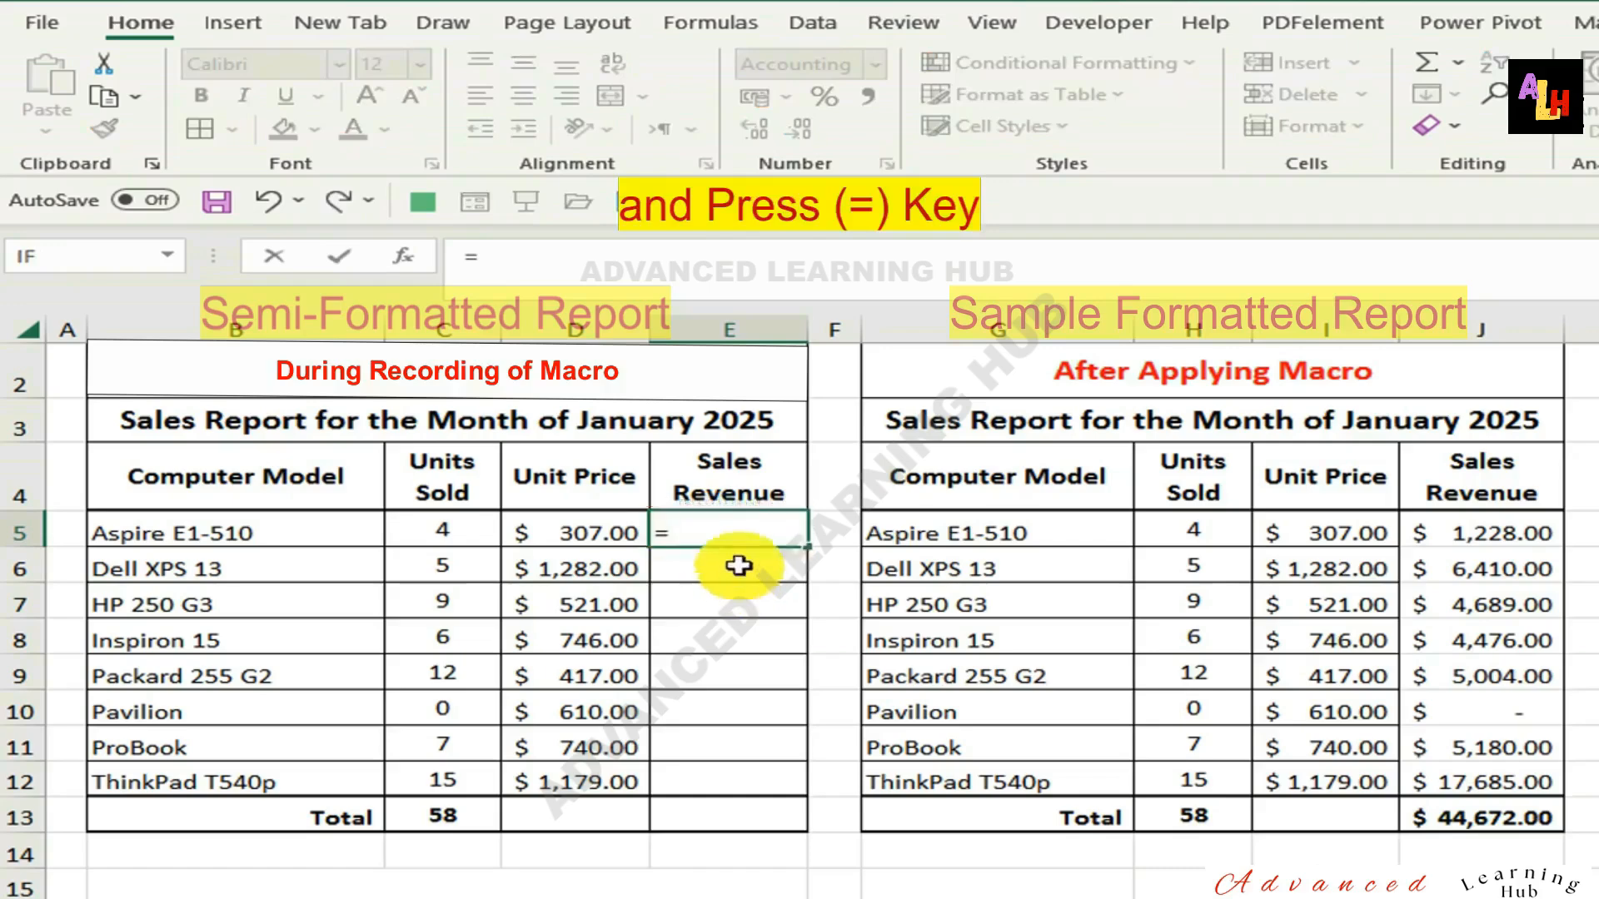
{"action": "left_click", "coordinate": [464, 524]}
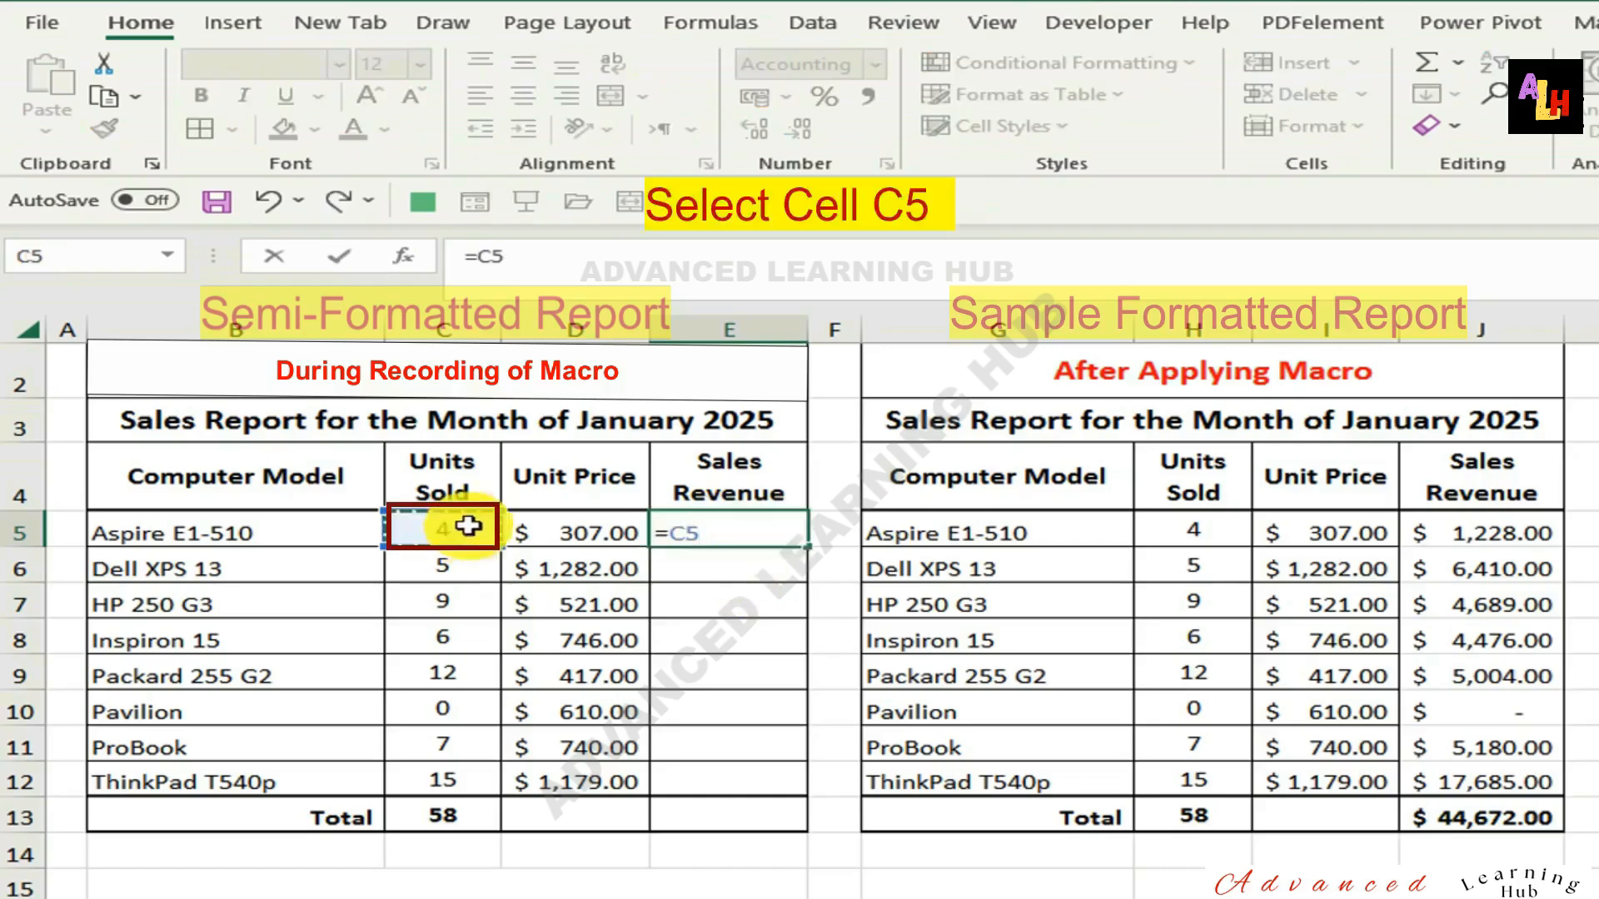
{"action": "type", "text": "*"}
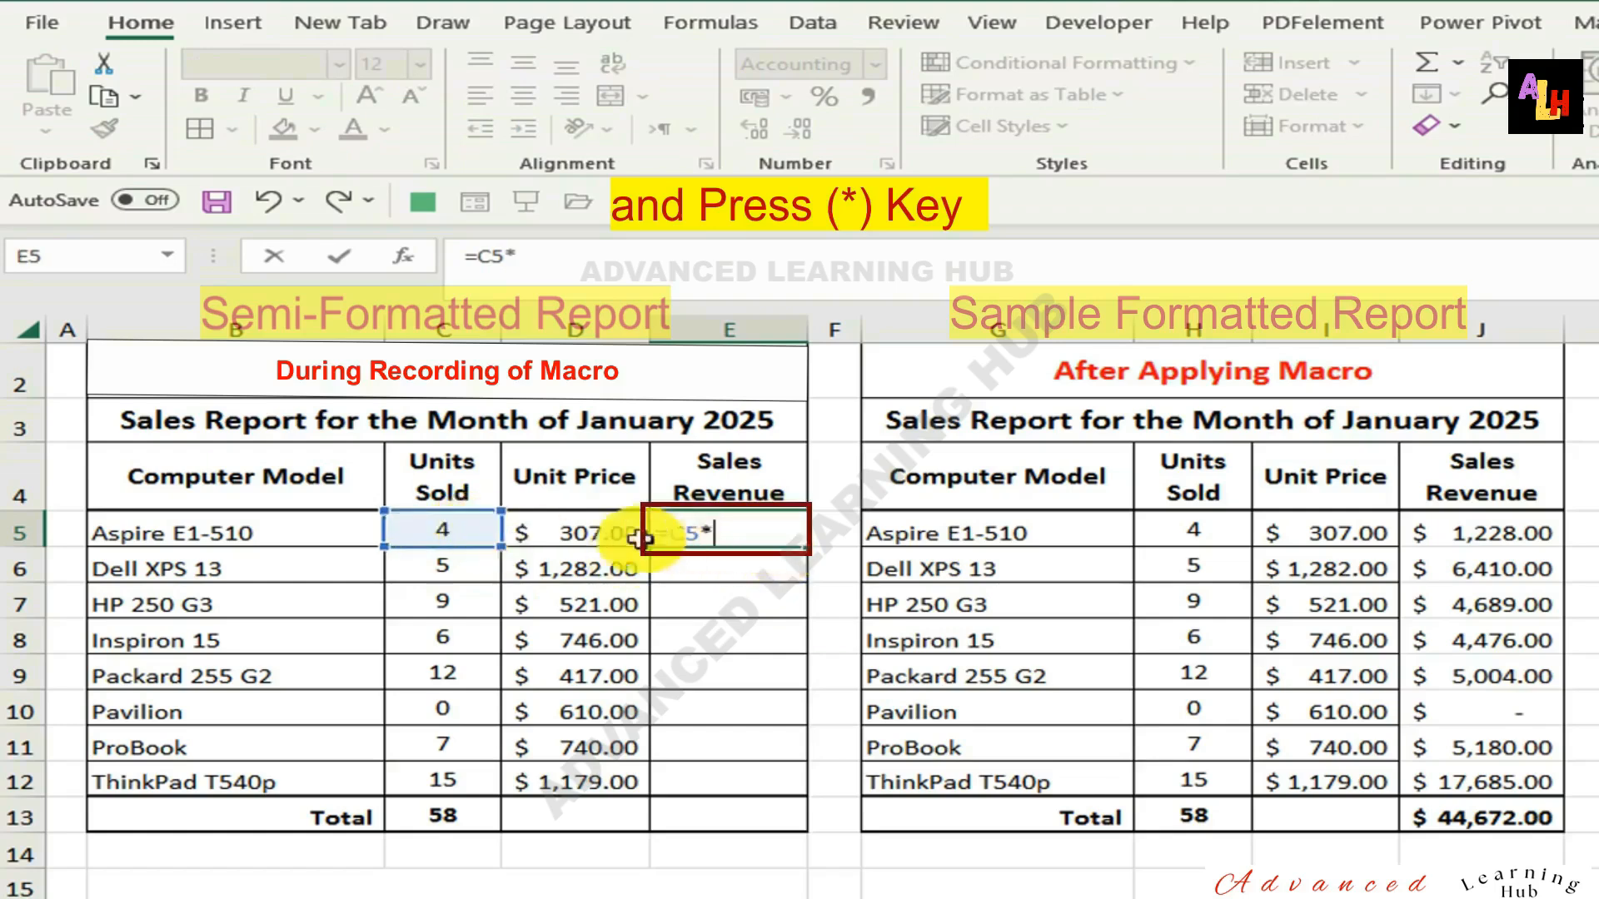
{"action": "left_click", "coordinate": [591, 526]}
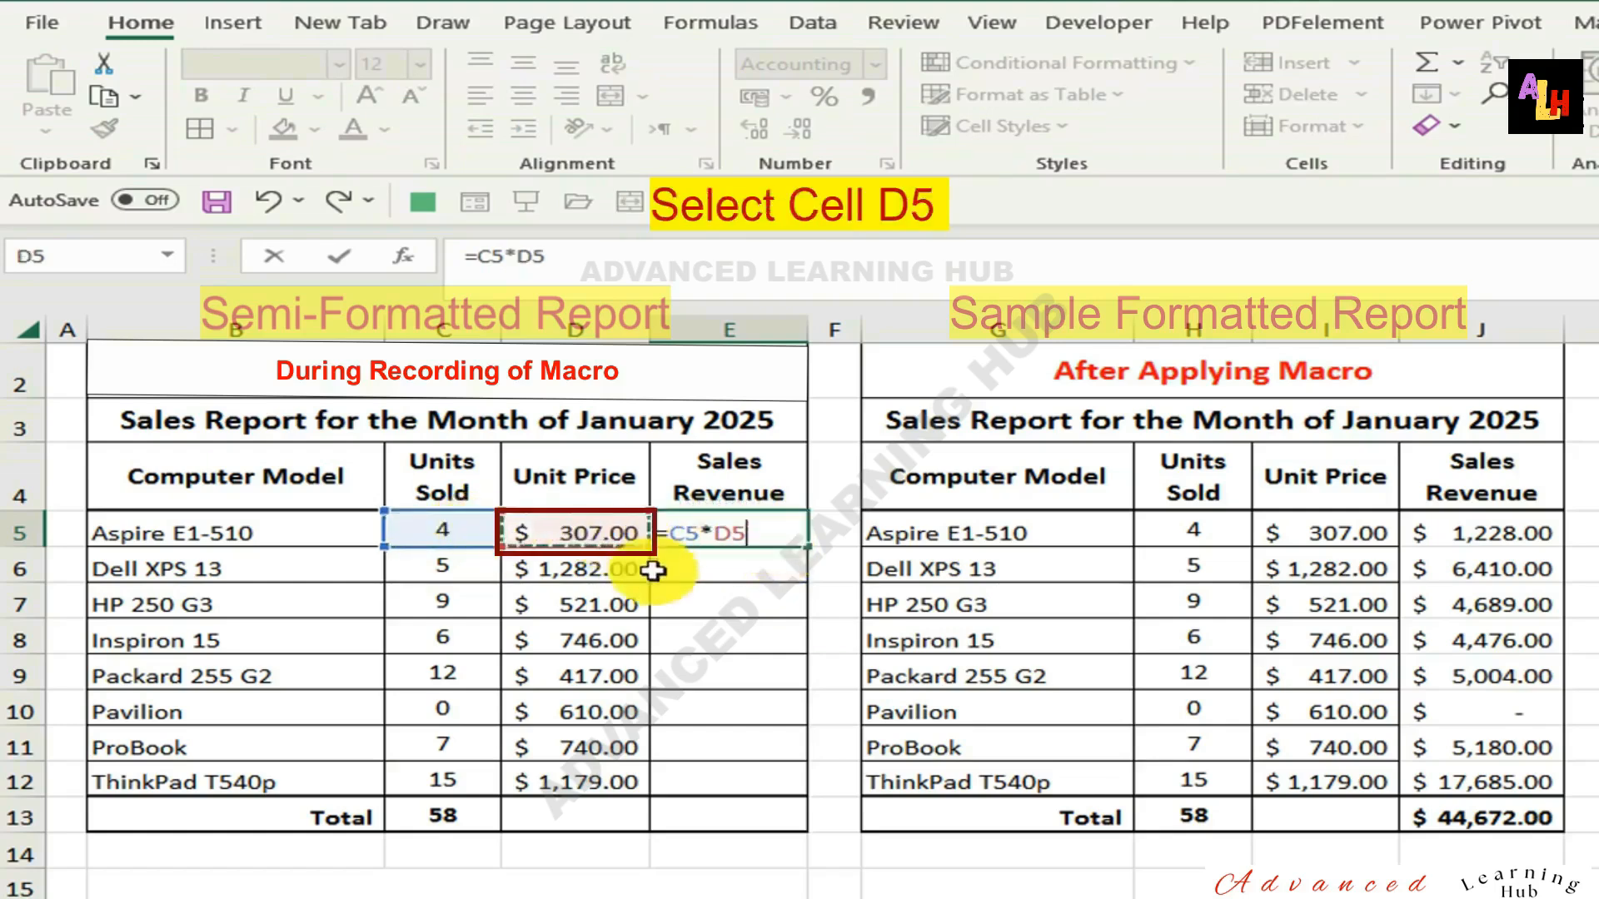
{"action": "key", "text": "Return"}
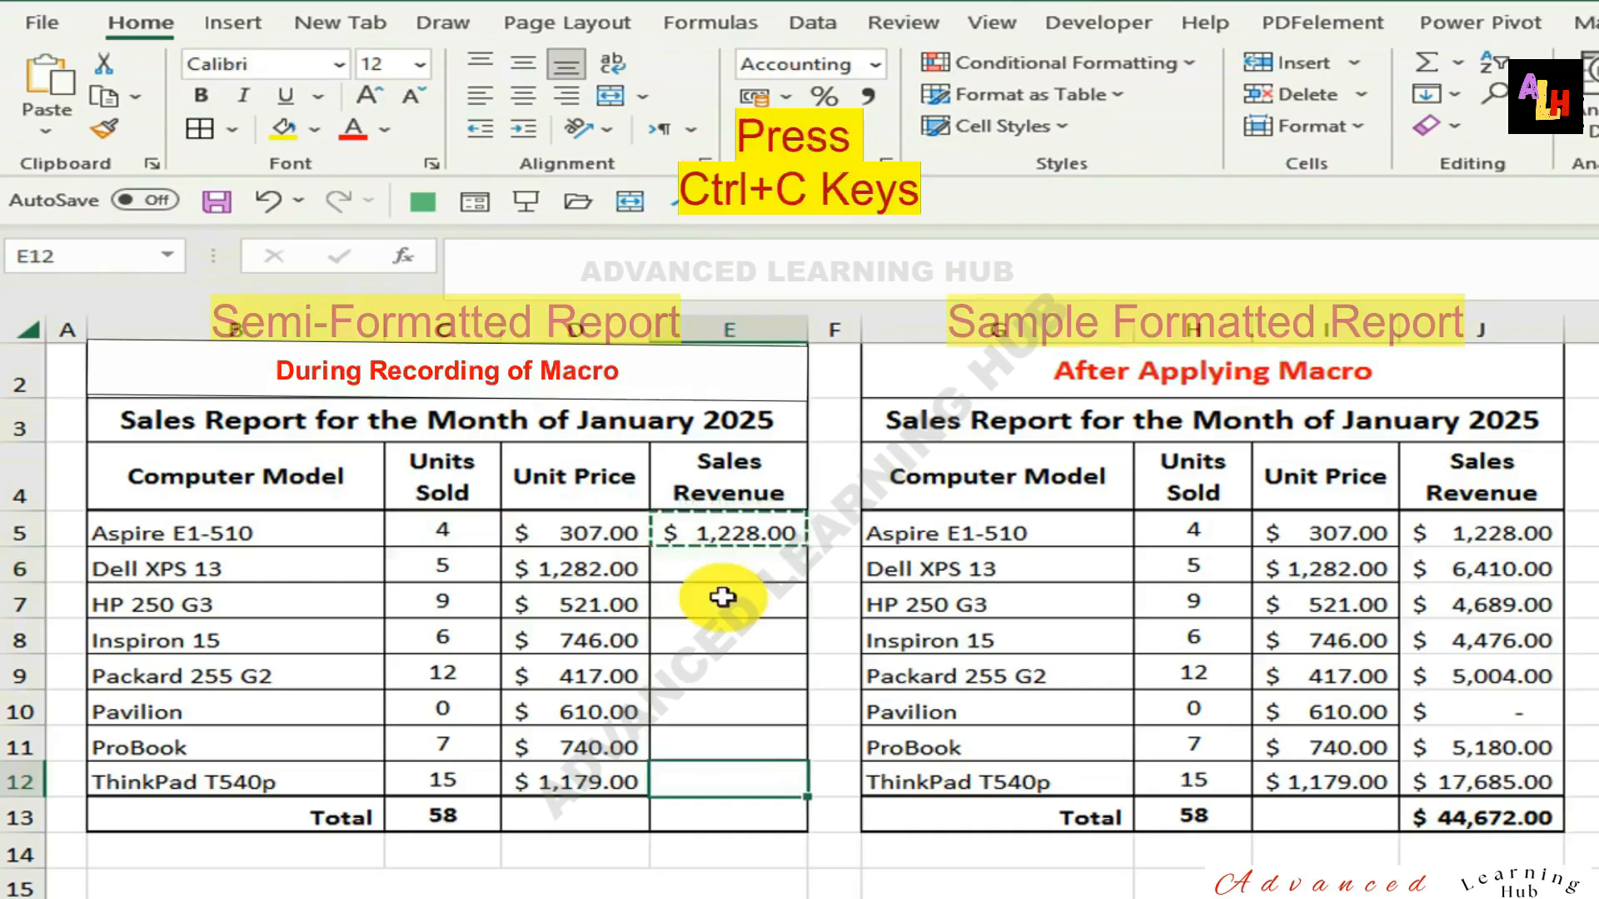
{"action": "left_click_drag", "start_coordinate": [722, 563], "coordinate": [733, 781]}
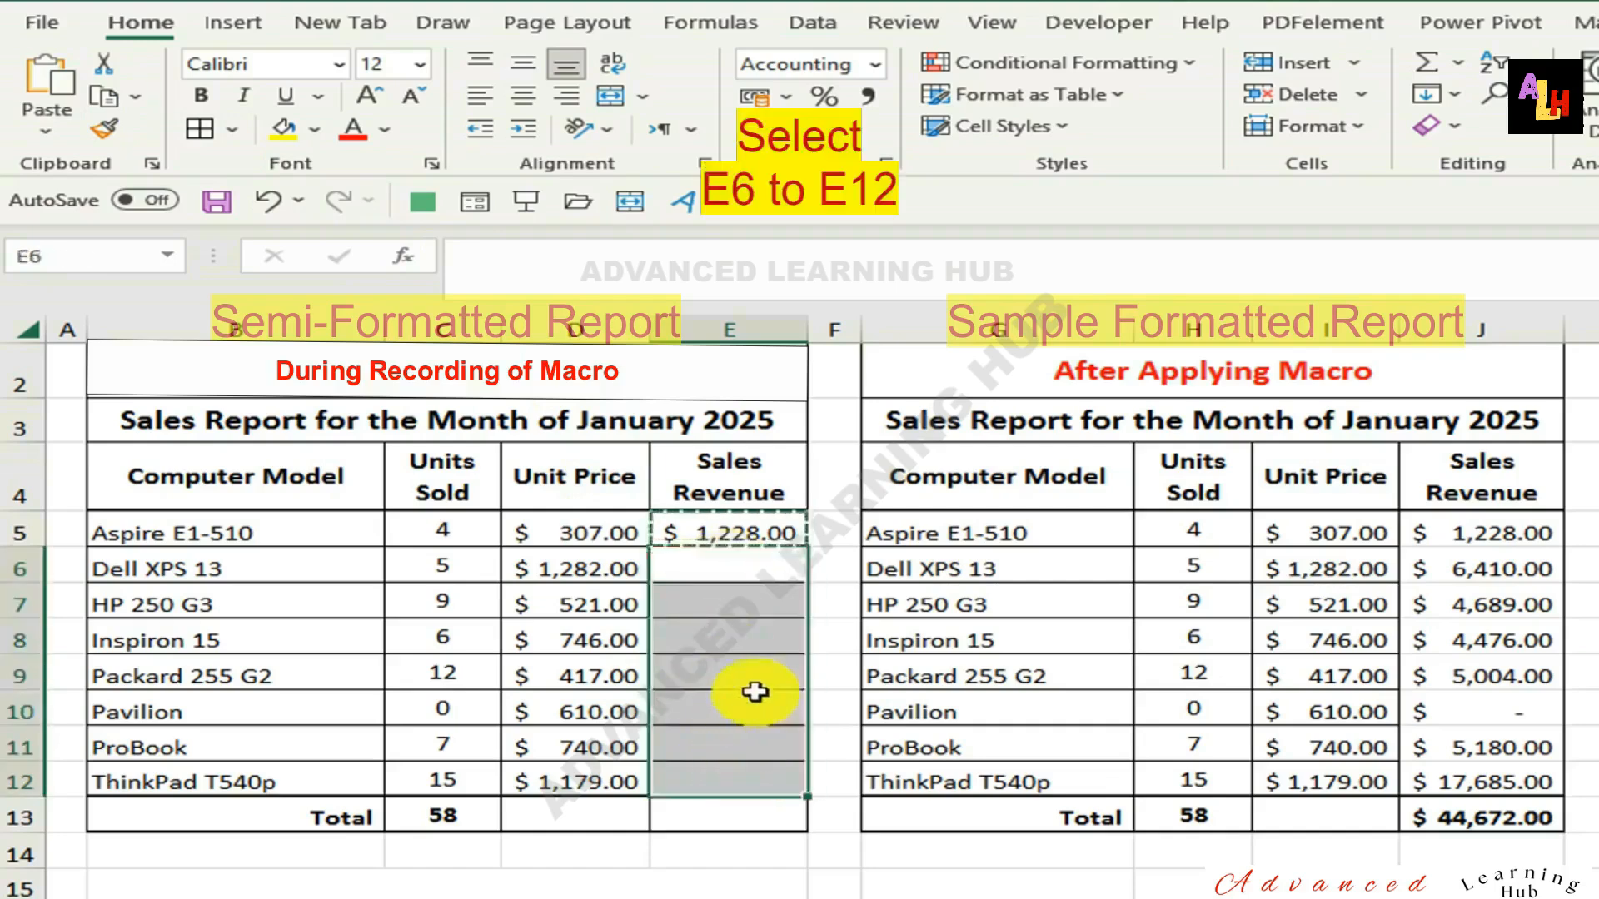
{"action": "key", "text": "Return"}
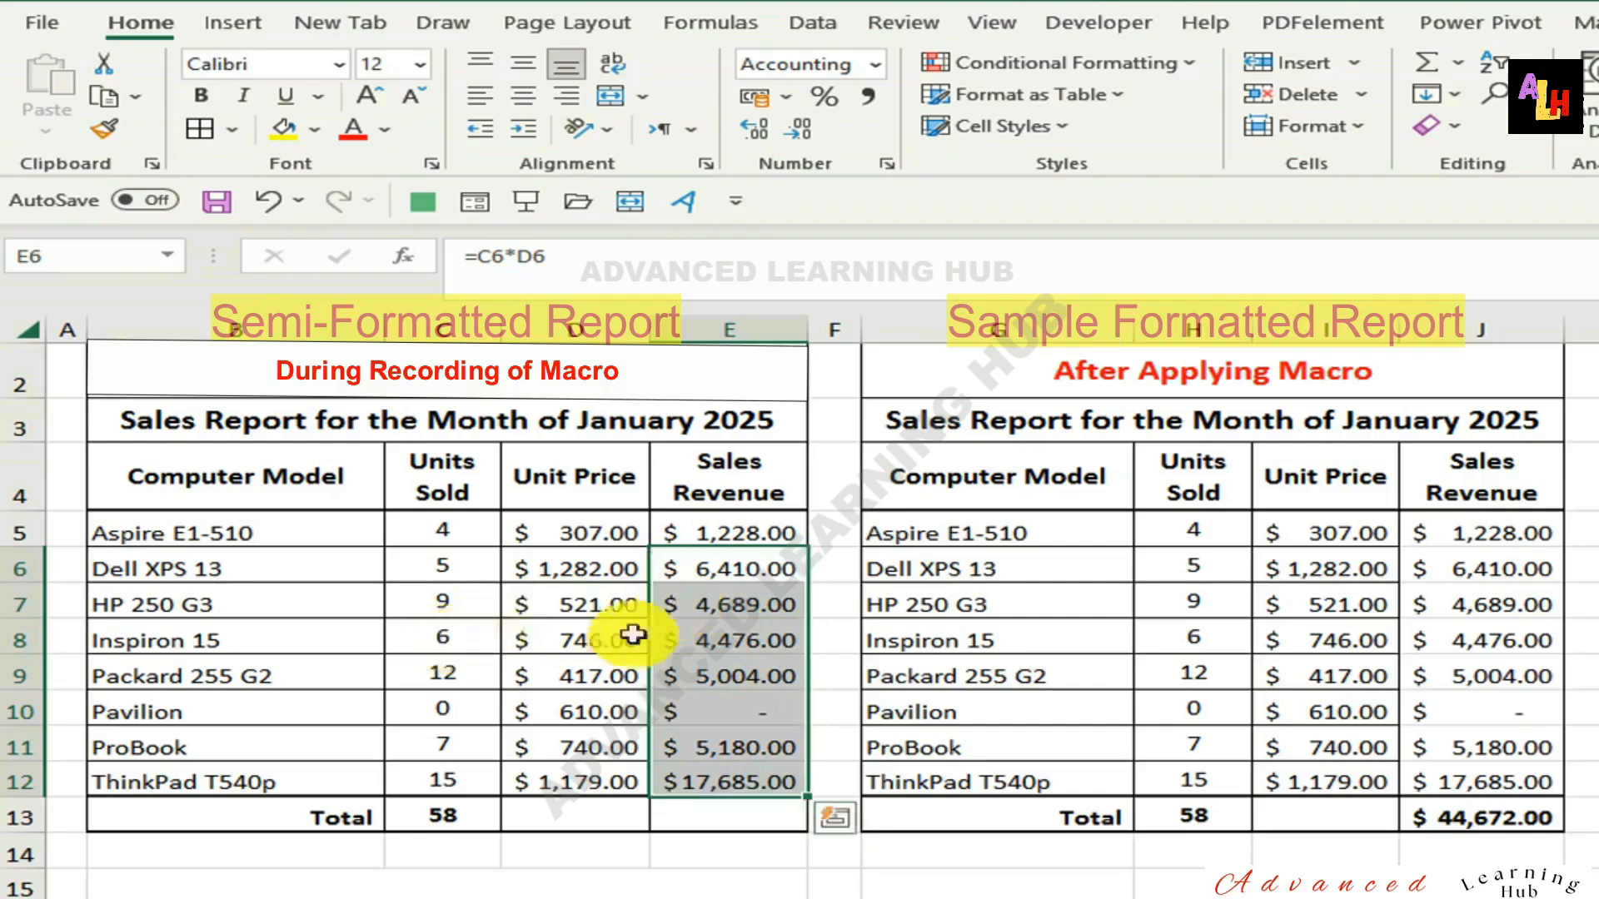
Total the sales revenue in E13 with =SUM(E5:E12) and make the total bold.
{"action": "left_click", "coordinate": [762, 814]}
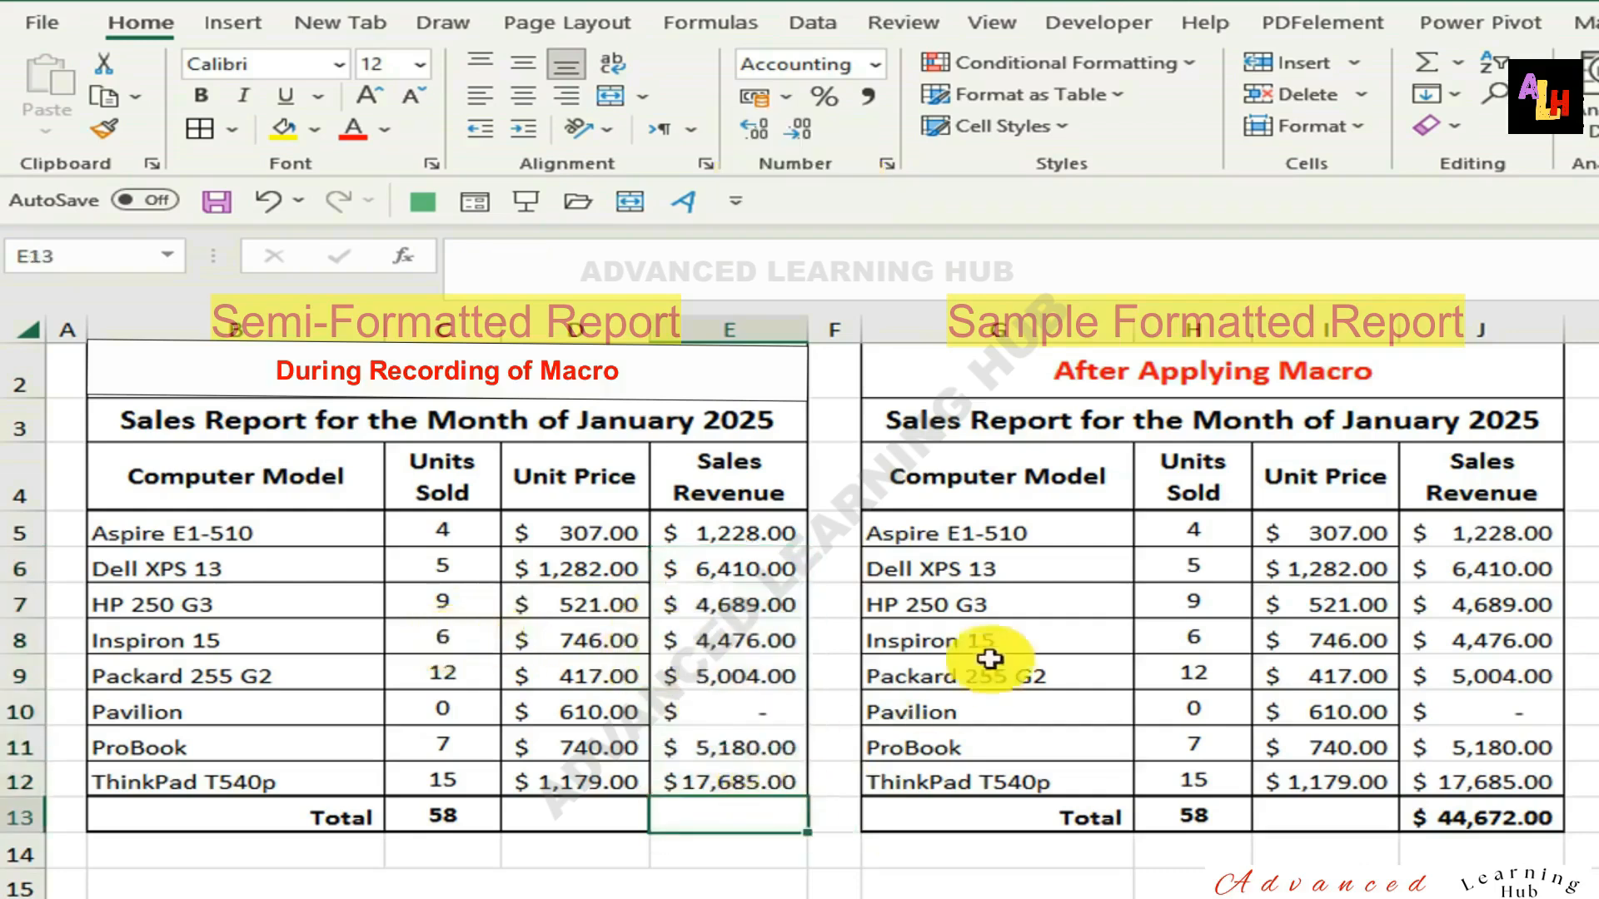
{"action": "left_click", "coordinate": [1427, 62]}
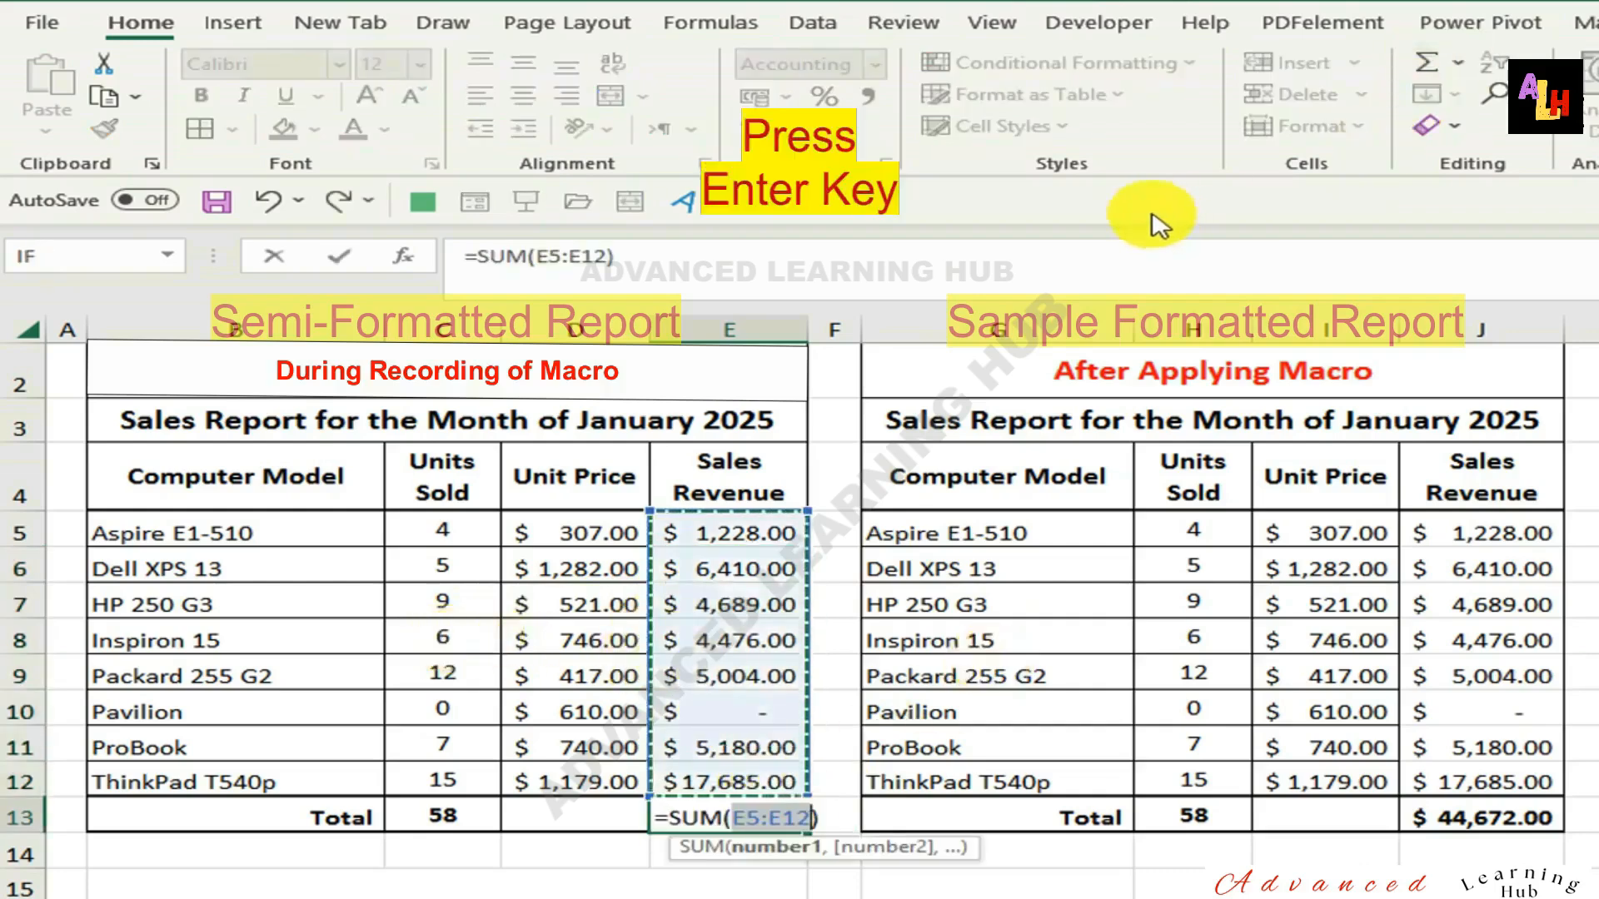
{"action": "key", "text": "Return"}
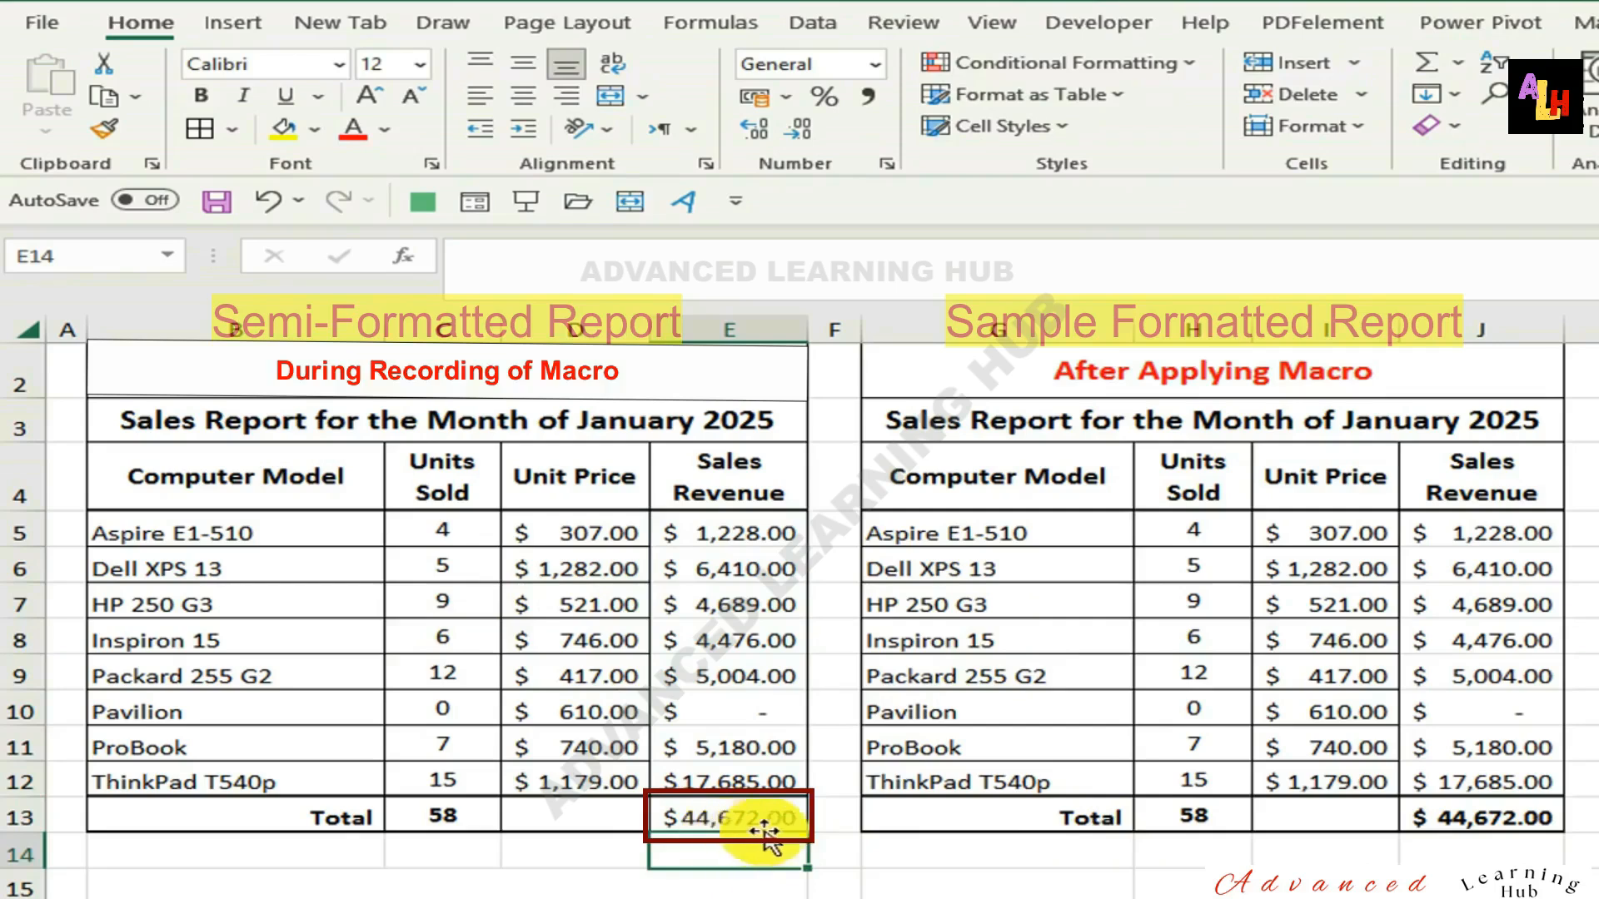
{"action": "left_click", "coordinate": [740, 817]}
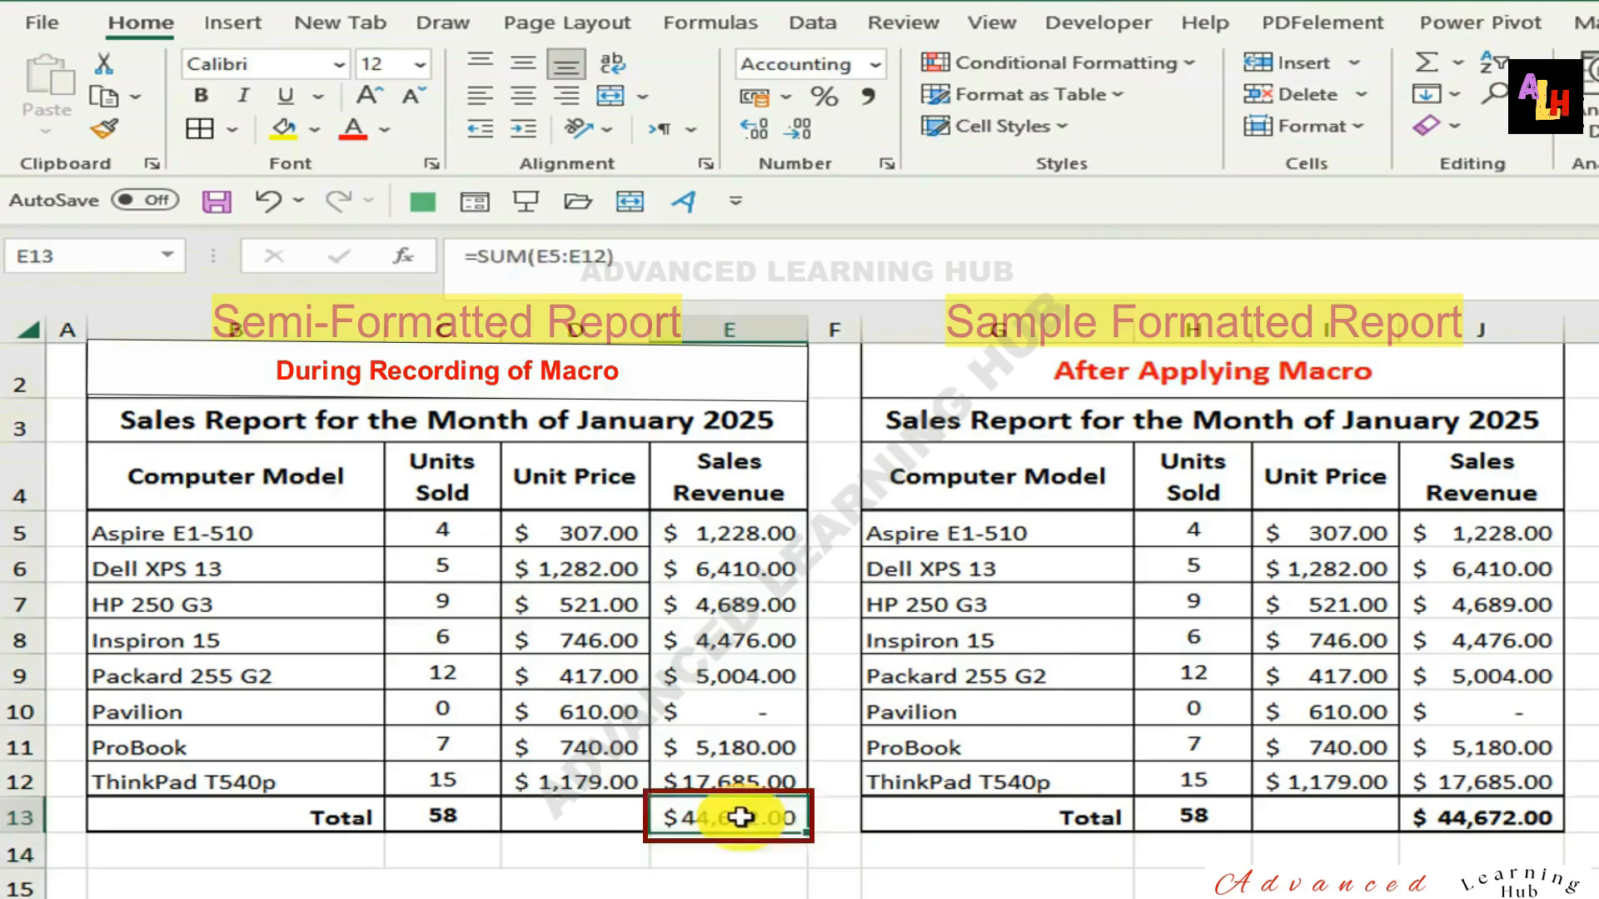
{"action": "left_click", "coordinate": [203, 97]}
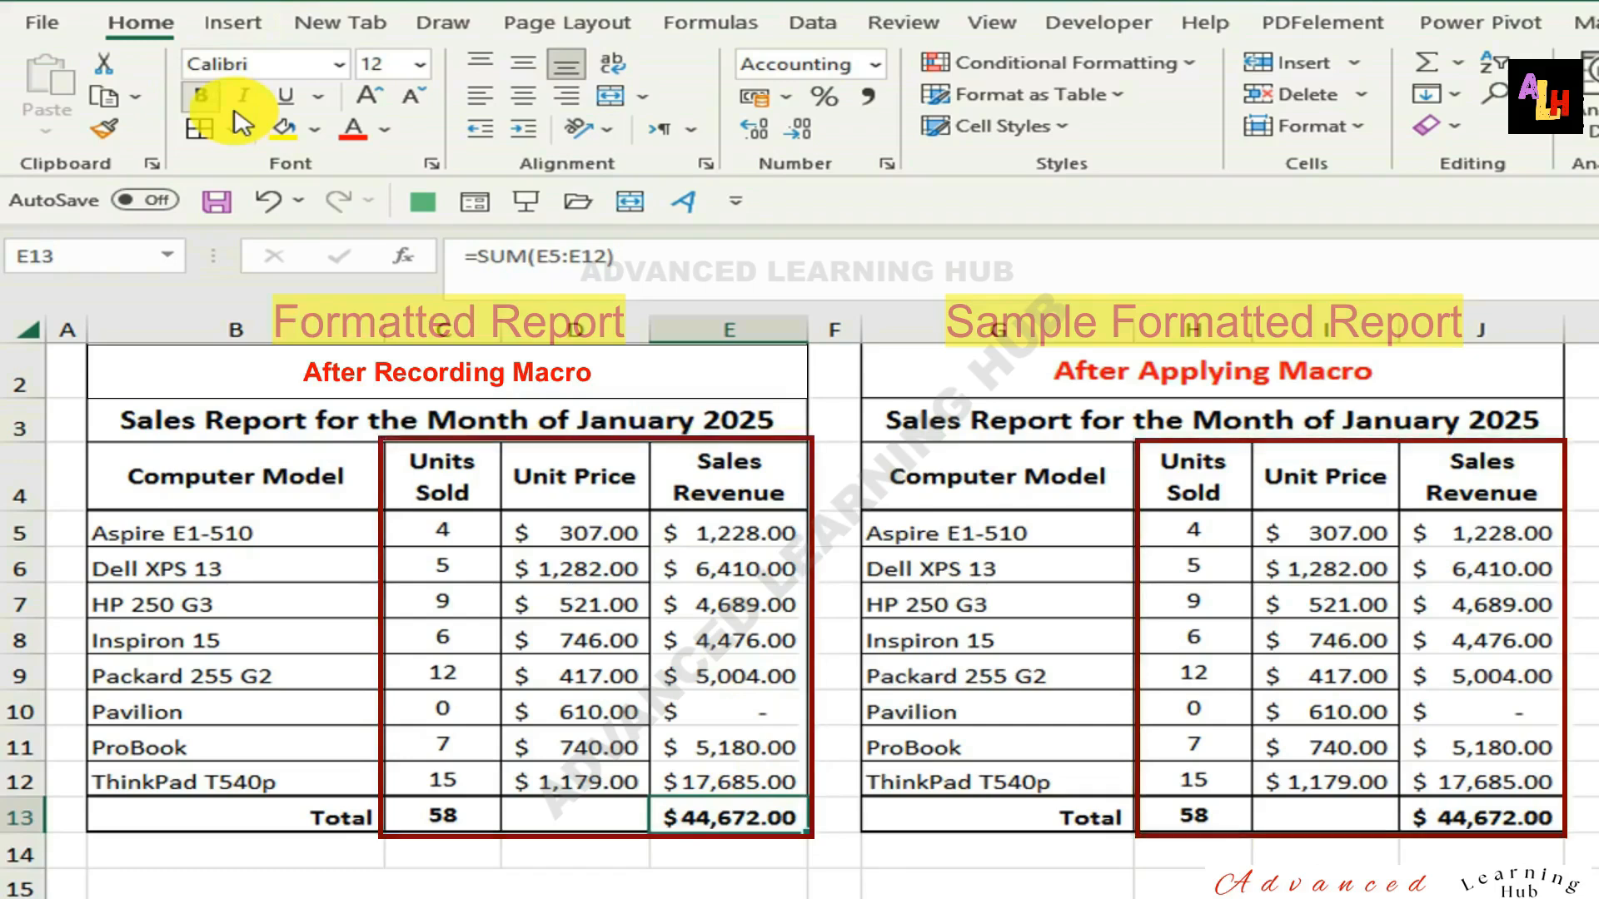
Stop recording the FormattingSalesReport macro.
{"action": "left_click", "coordinate": [1112, 37]}
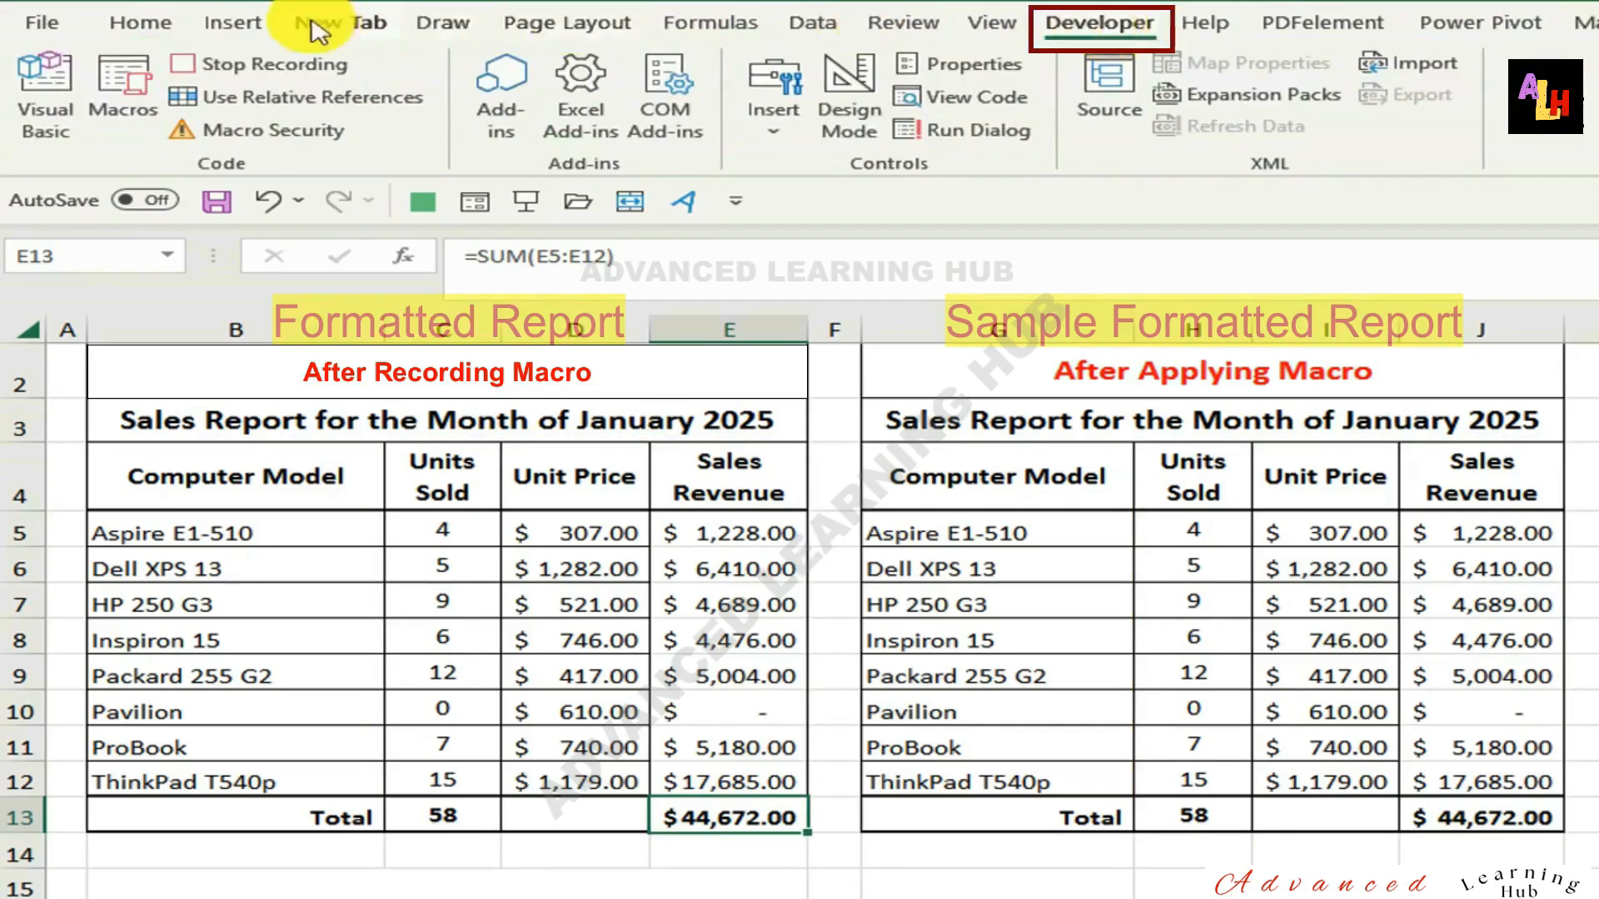
{"action": "left_click", "coordinate": [265, 63]}
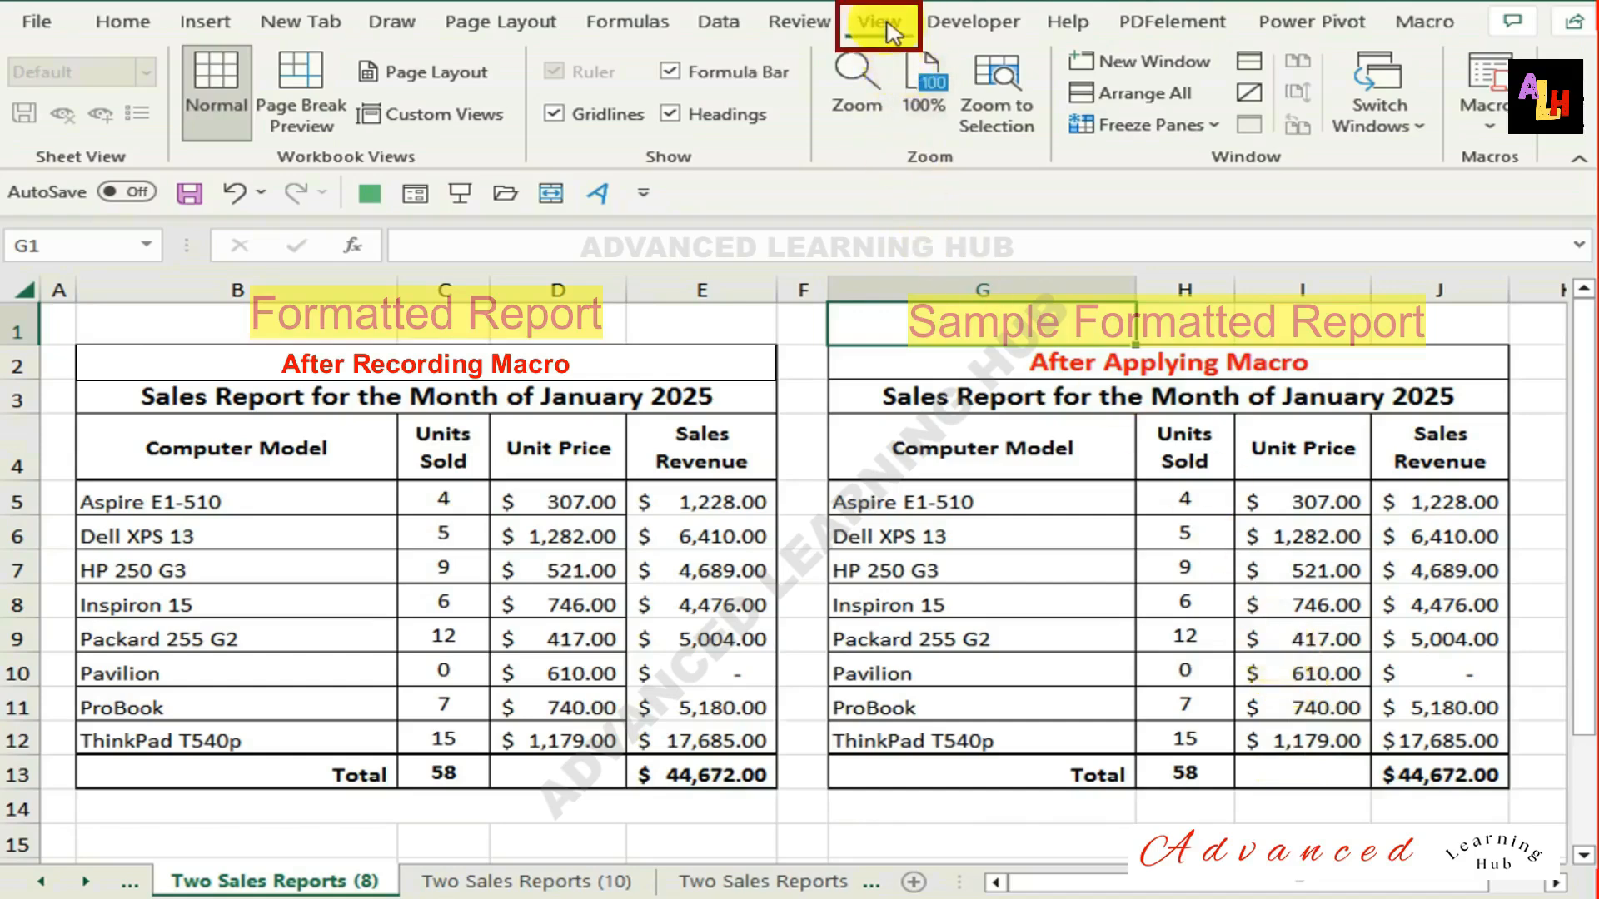
View the list of recorded macros and check the shortcut key and description in the FormattingSalesReport macro's options.
{"action": "left_click", "coordinate": [1491, 125]}
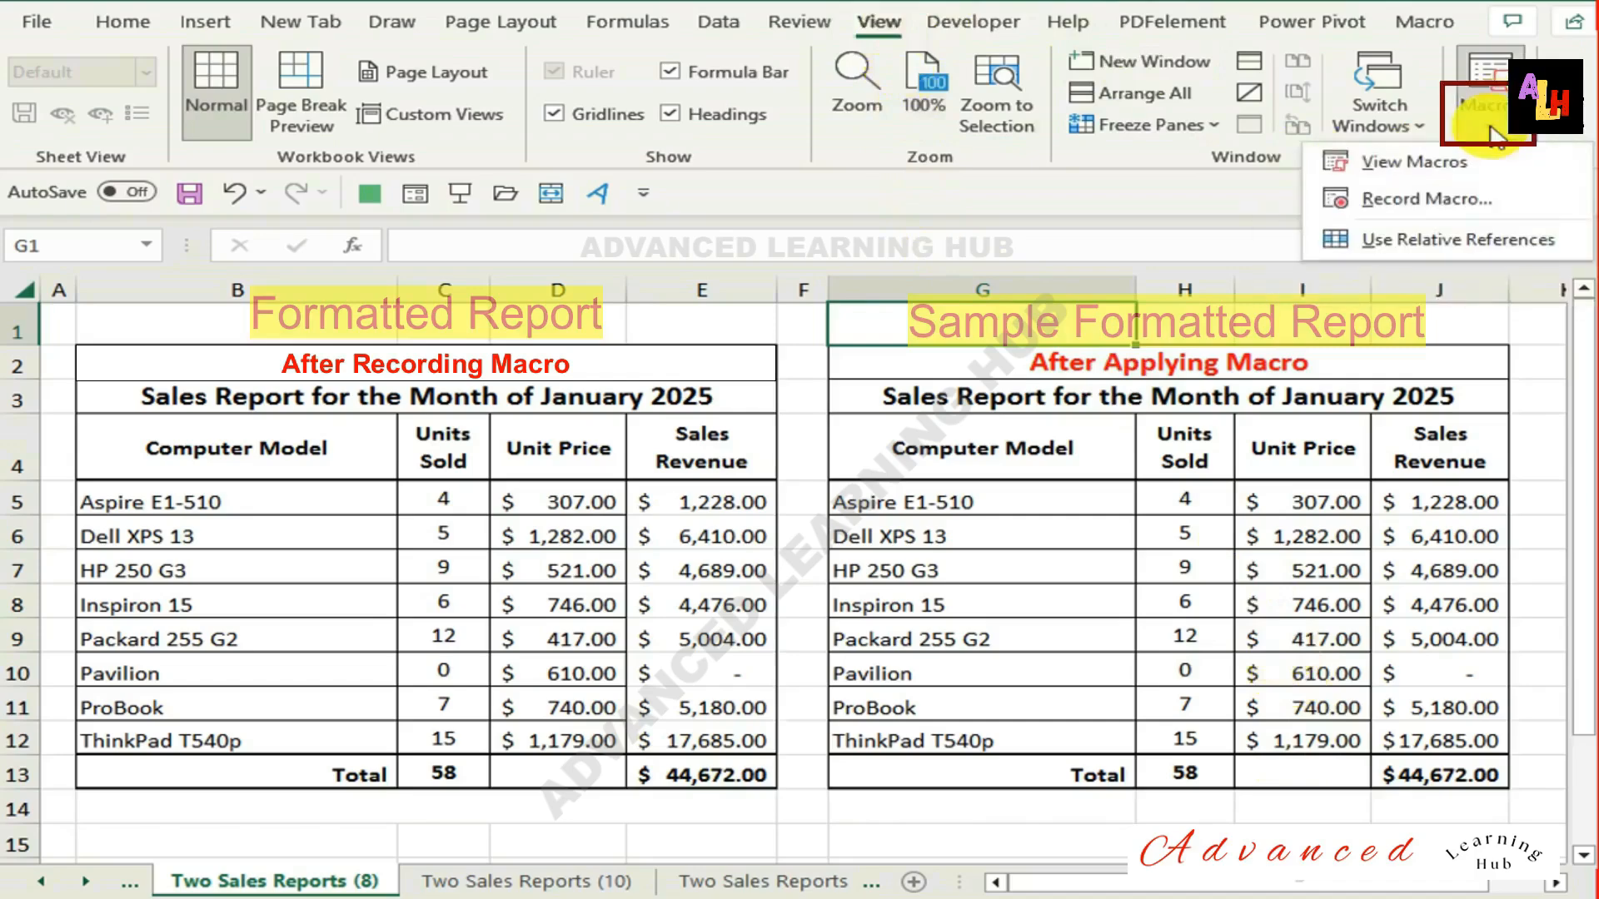
{"action": "left_click", "coordinate": [1393, 171]}
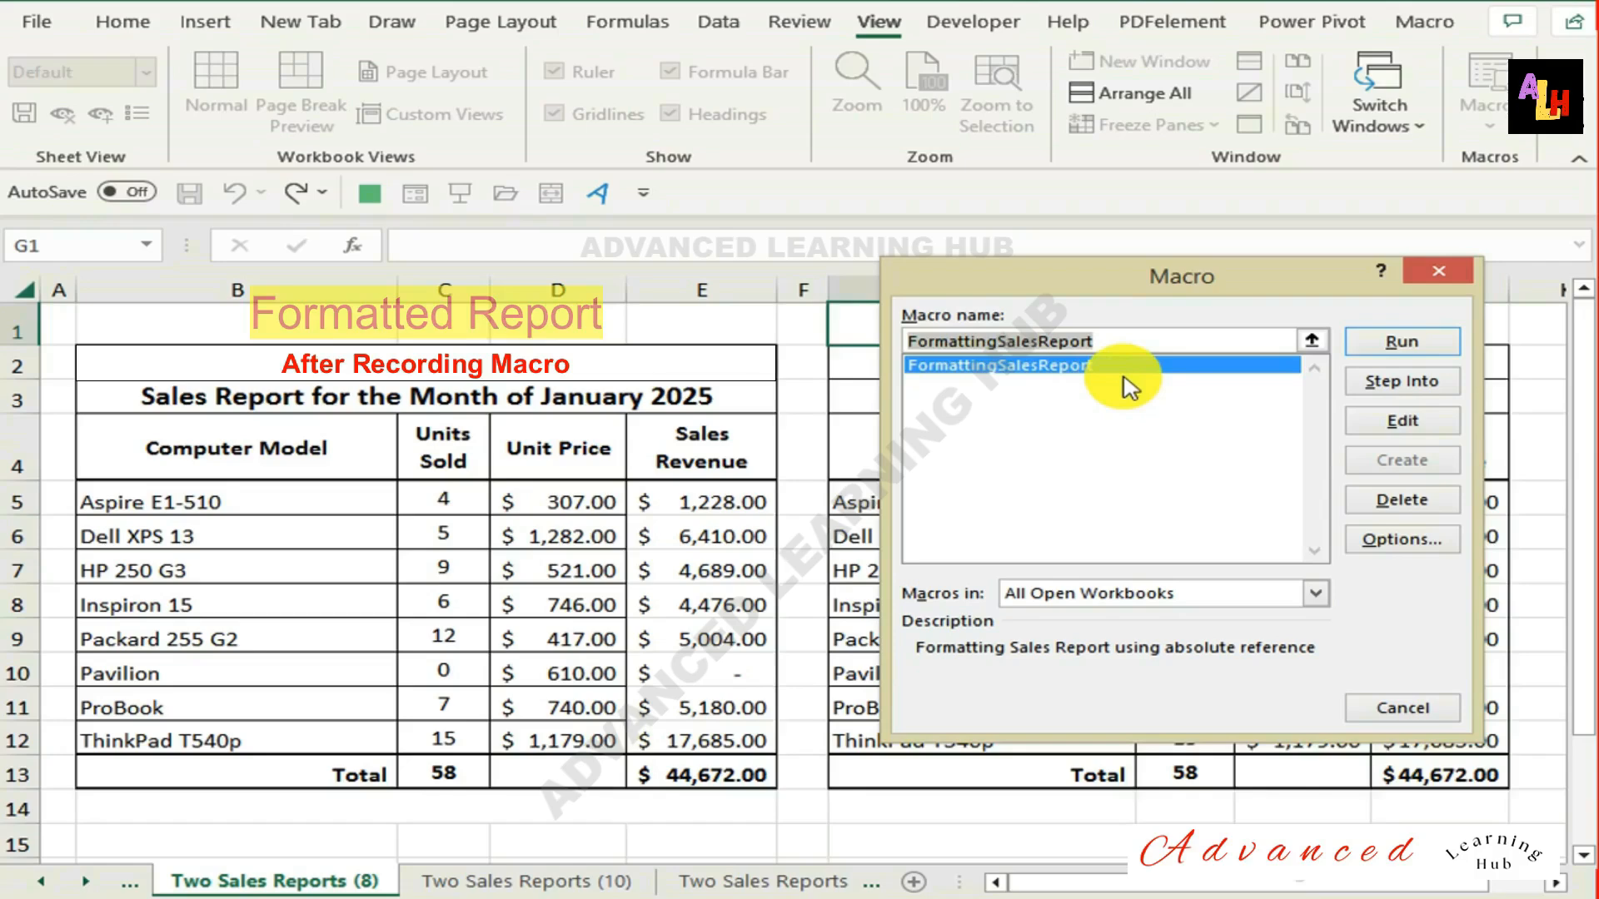
{"action": "double_click", "coordinate": [1124, 378]}
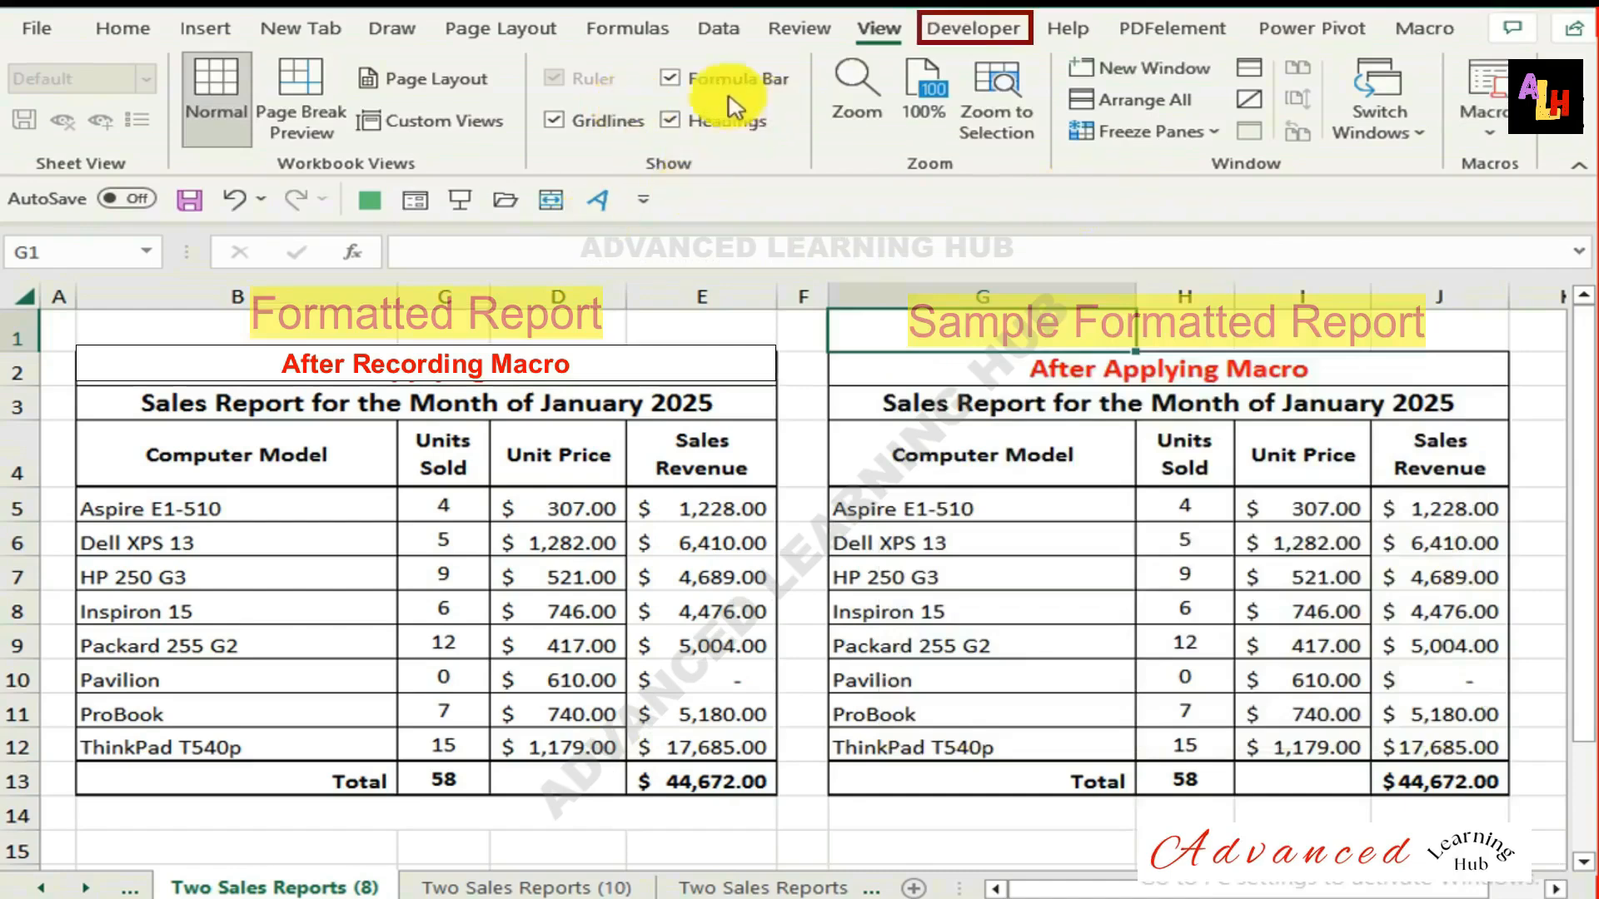
{"action": "left_click", "coordinate": [981, 29]}
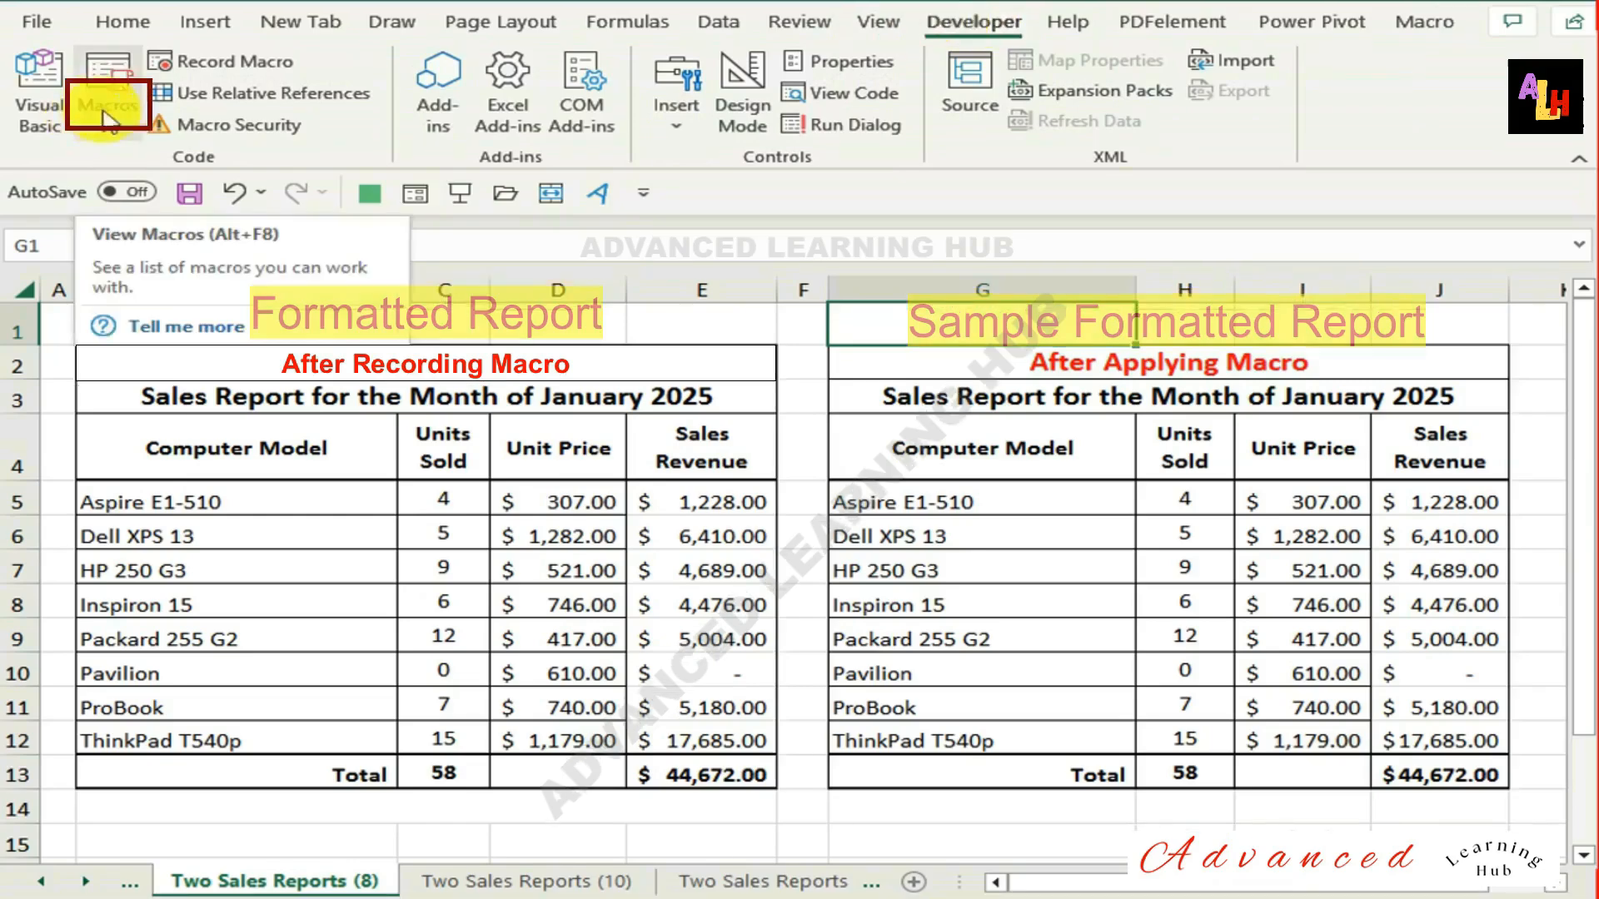
{"action": "left_click", "coordinate": [106, 105]}
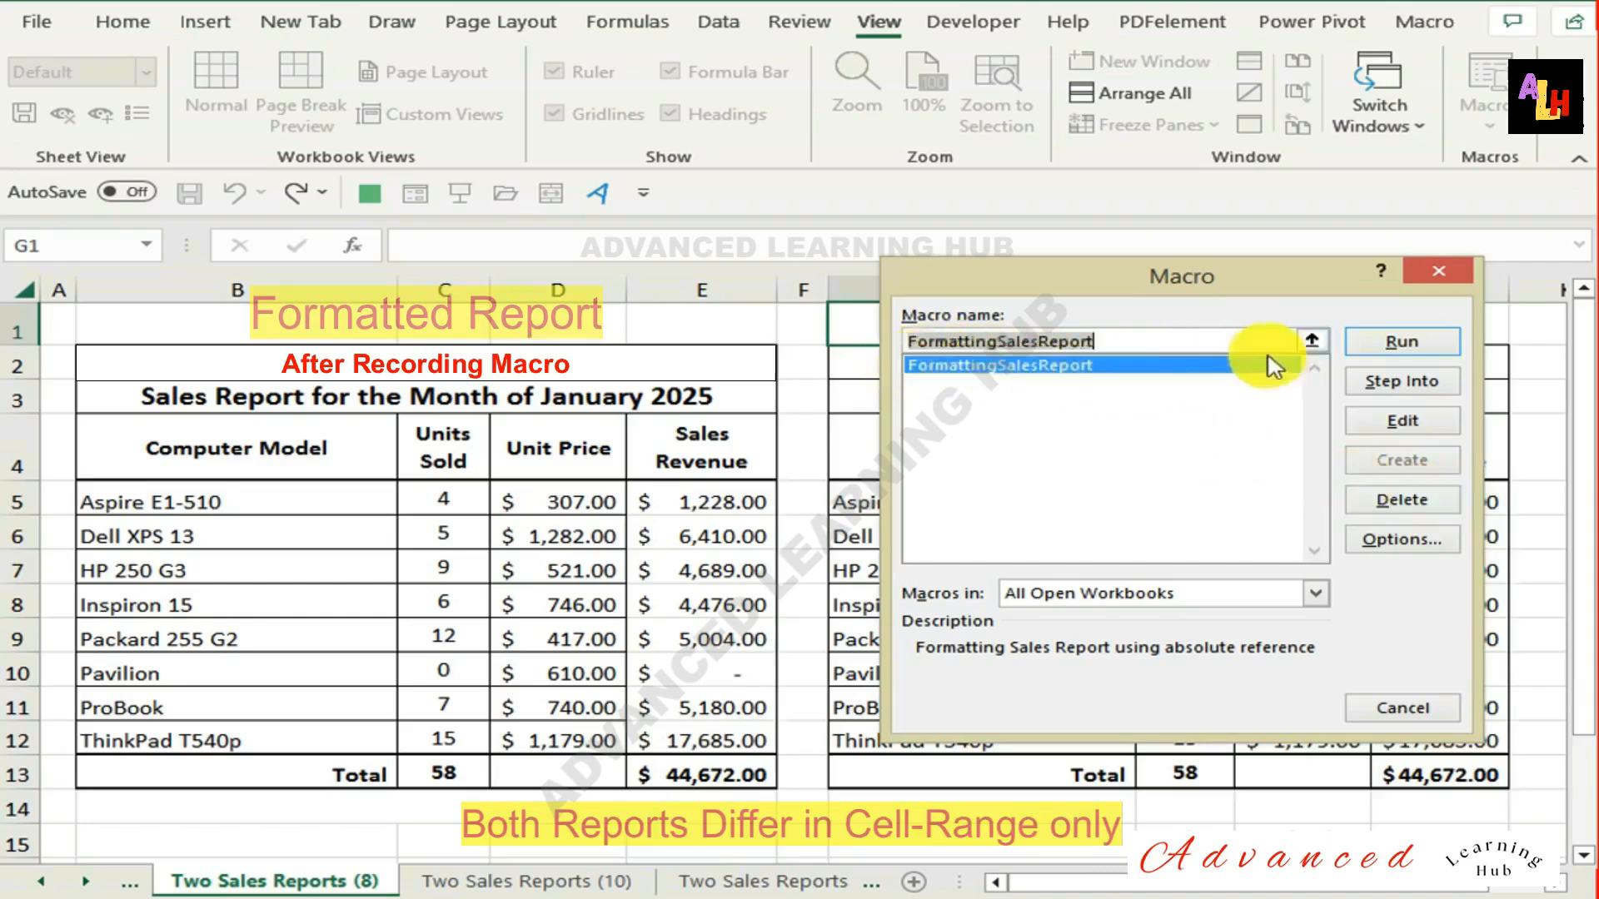
{"action": "left_click", "coordinate": [1399, 543]}
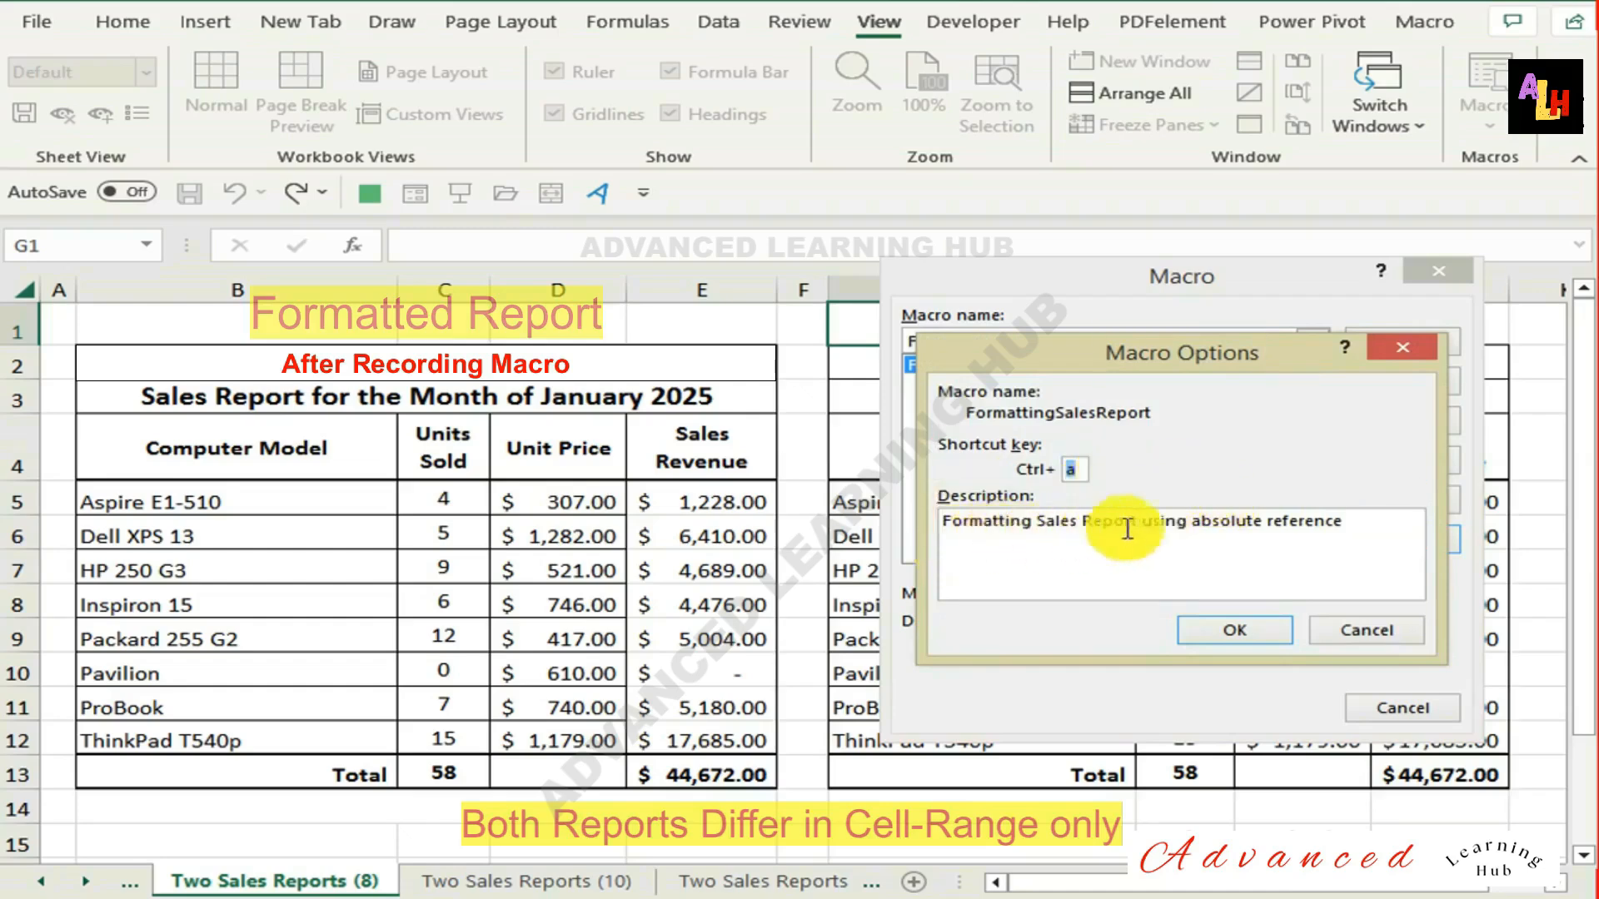
{"action": "left_click", "coordinate": [1290, 631]}
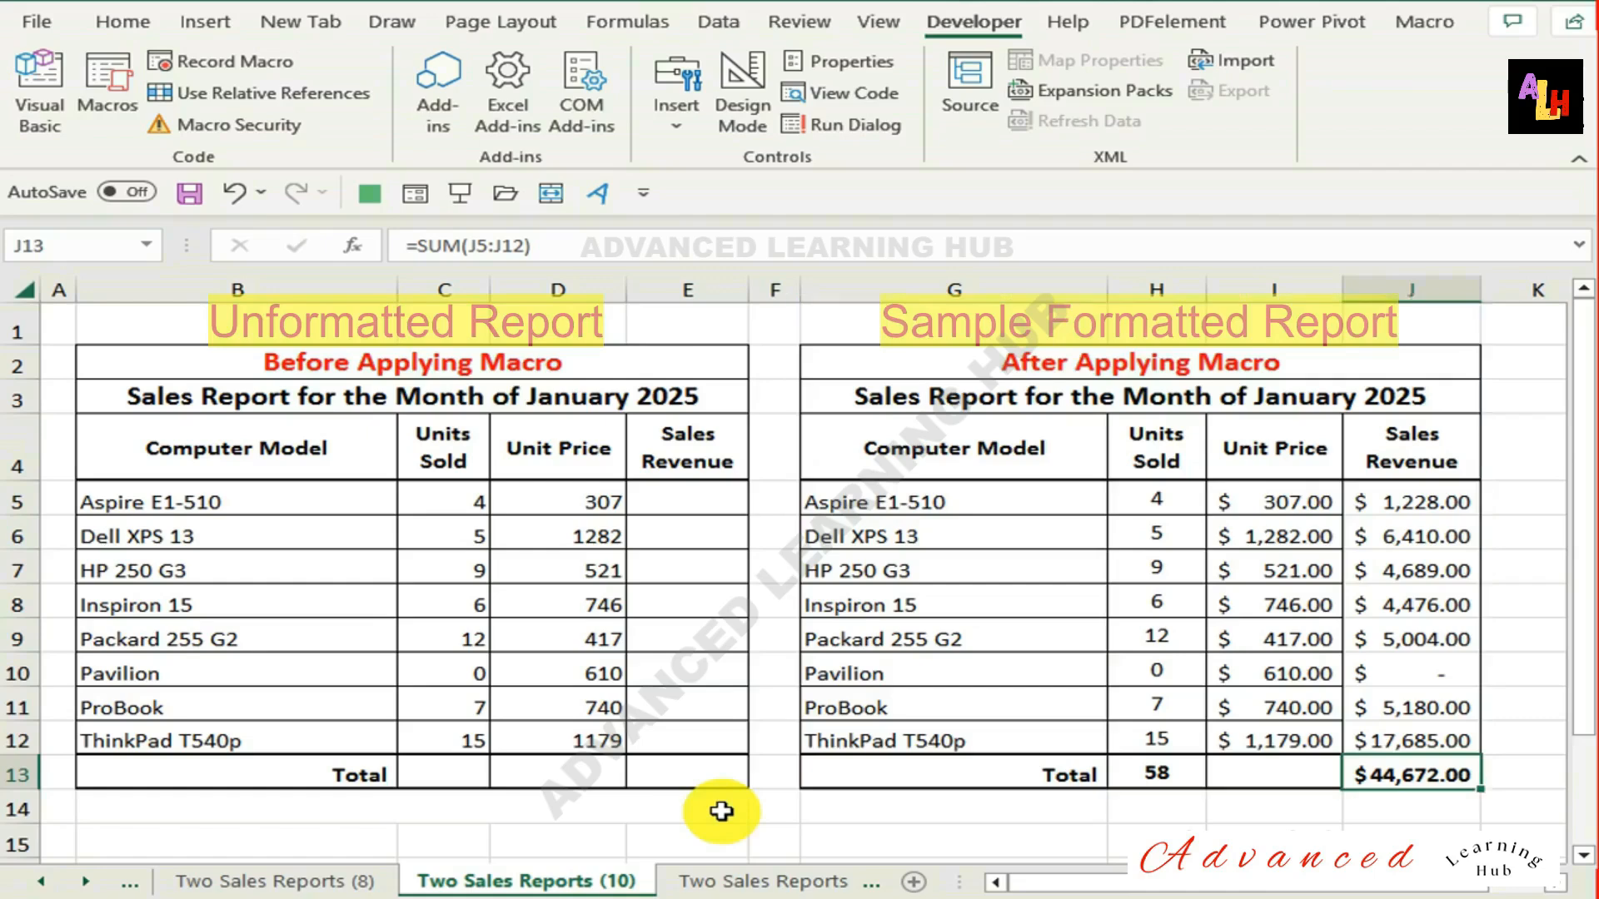
Apply the FormattingSalesReport macro through its assigned shortcut to the unformatted report on the Two Sales Reports (10) sheet.
{"action": "left_click", "coordinate": [900, 828]}
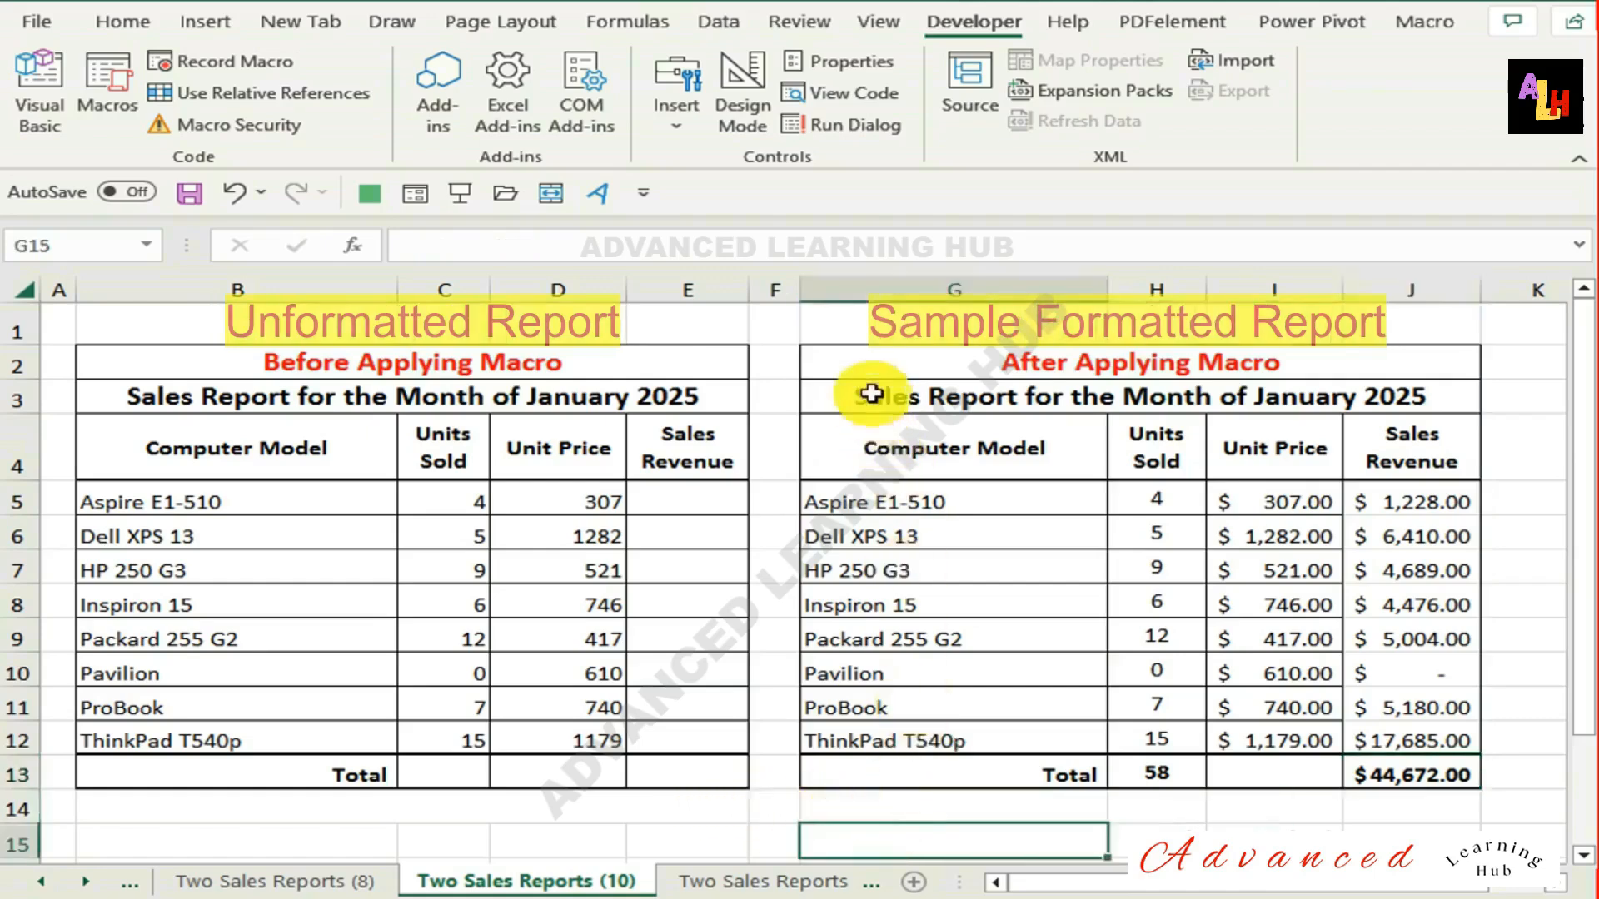
{"action": "left_click", "coordinate": [866, 332]}
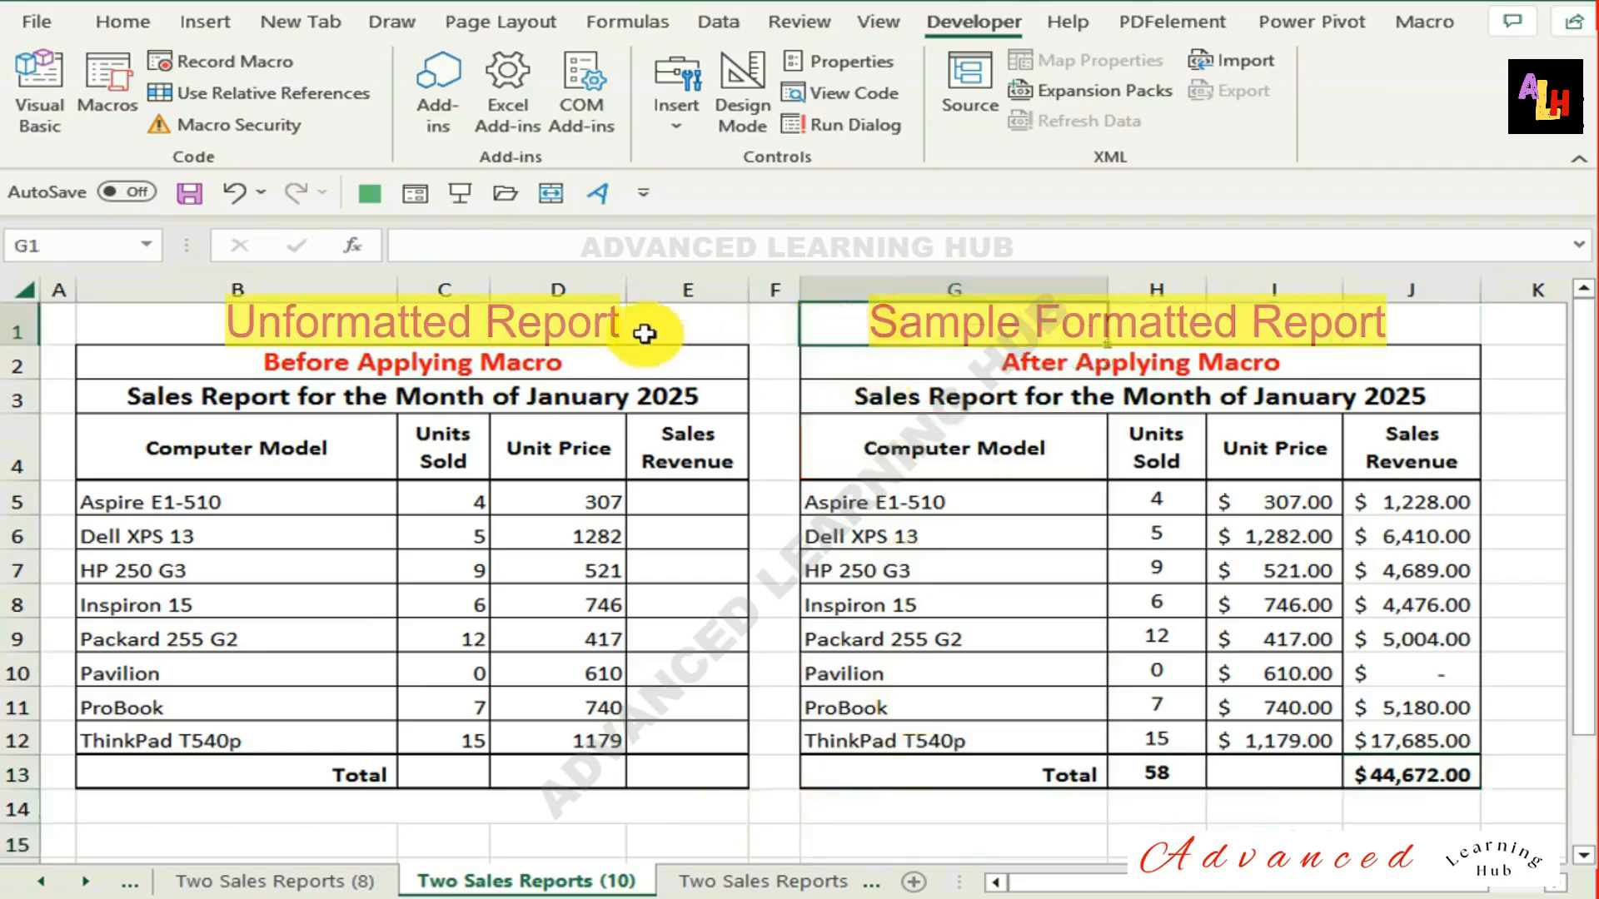
{"action": "left_click", "coordinate": [583, 332]}
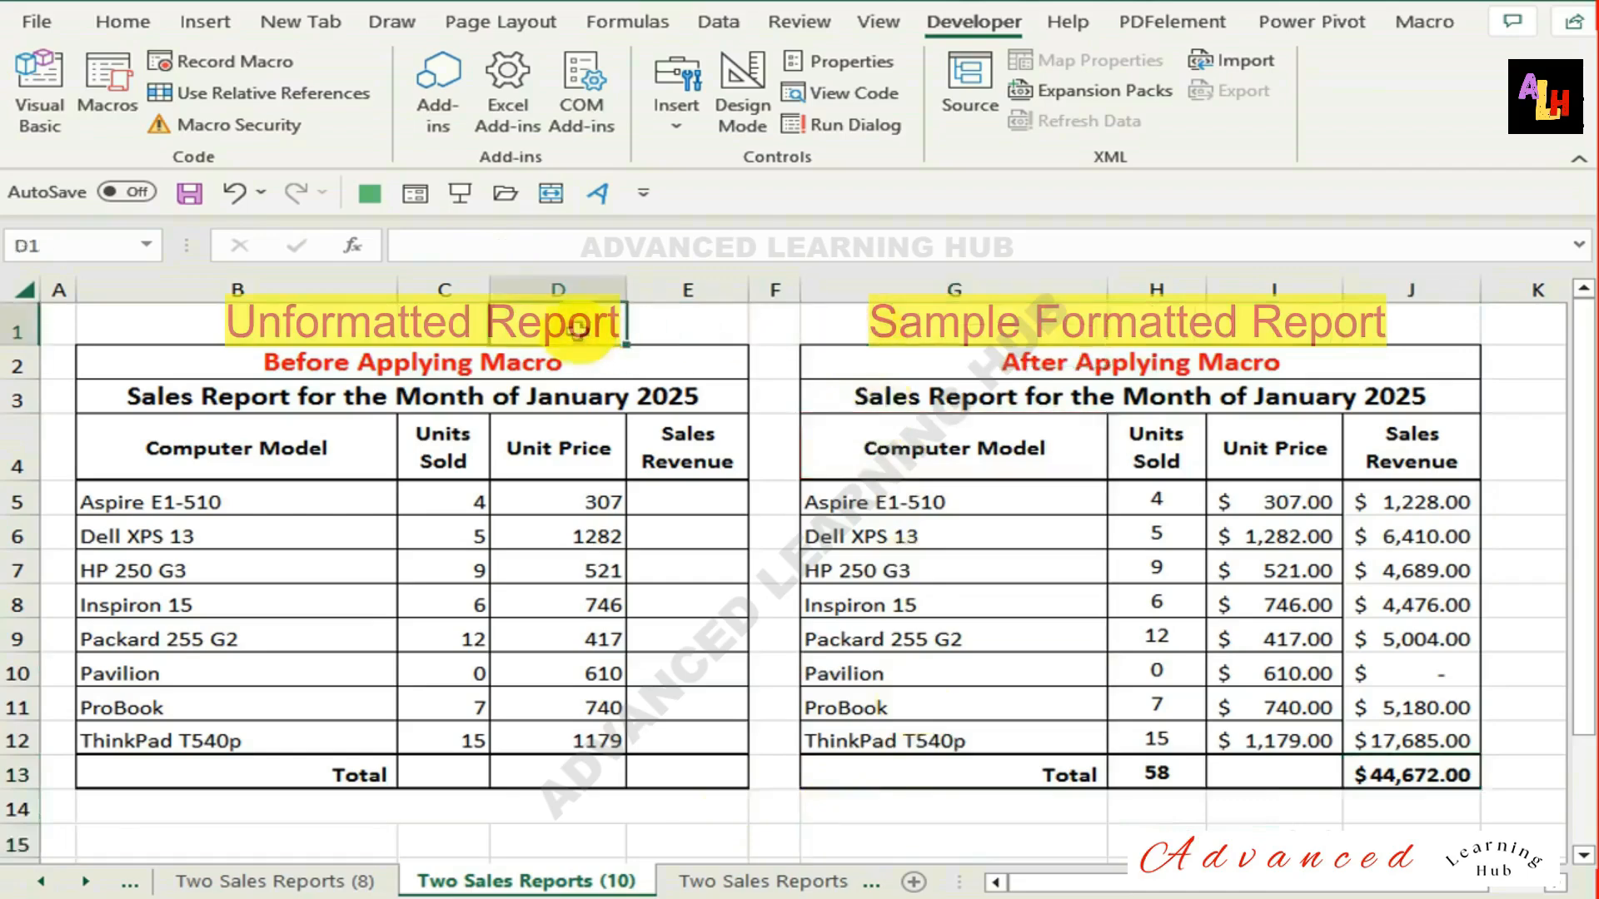
{"action": "left_click", "coordinate": [540, 498]}
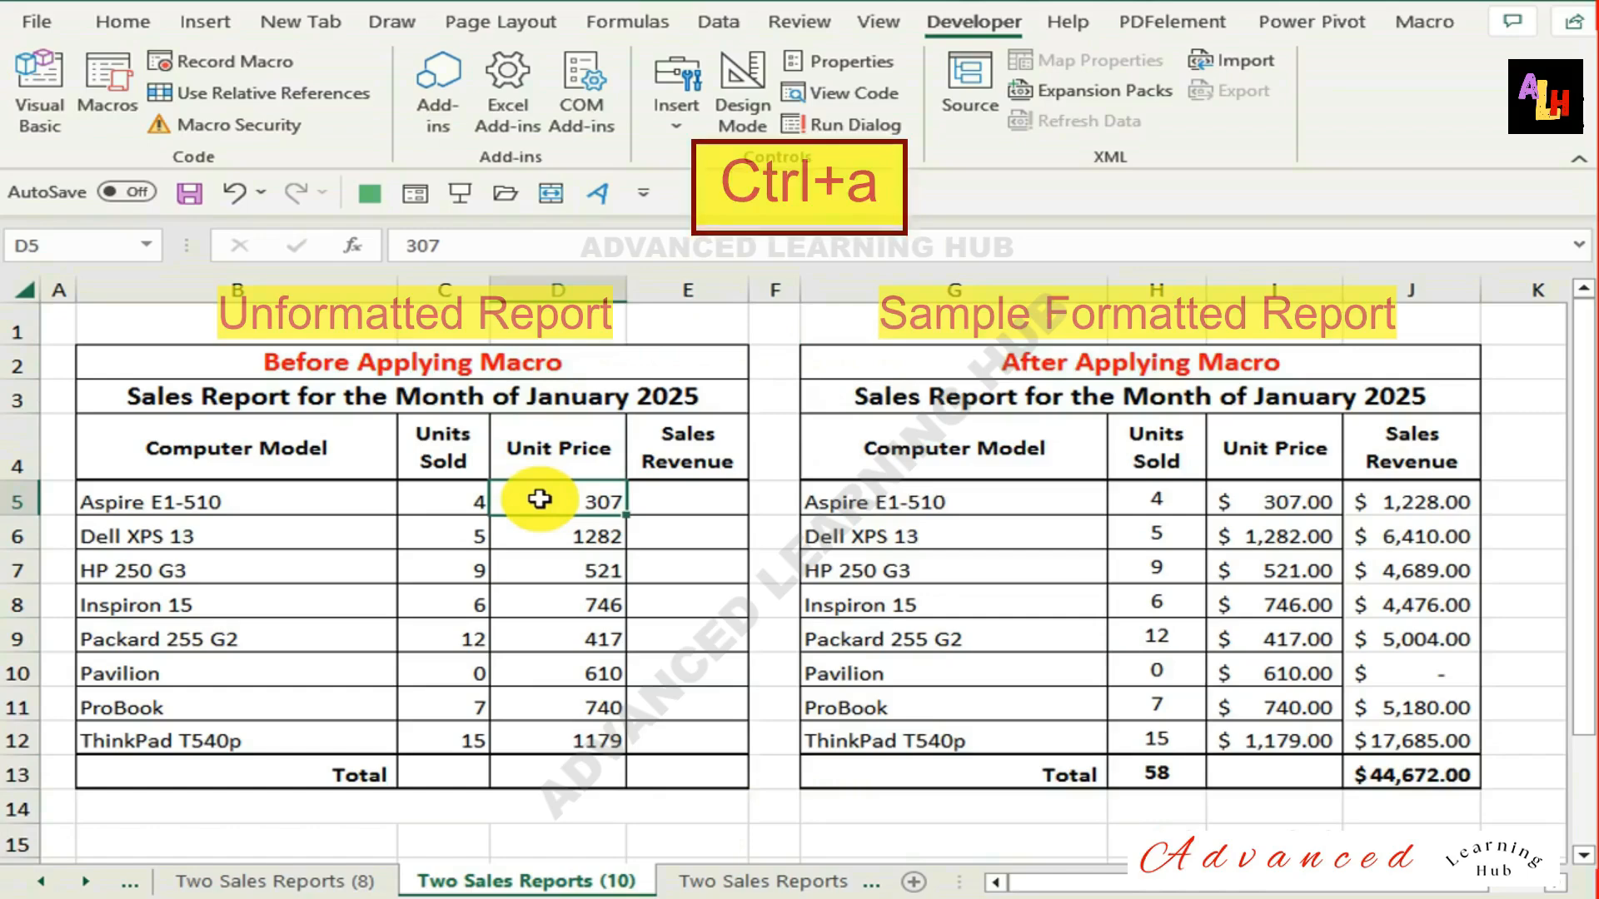
{"action": "left_click", "coordinate": [953, 536]}
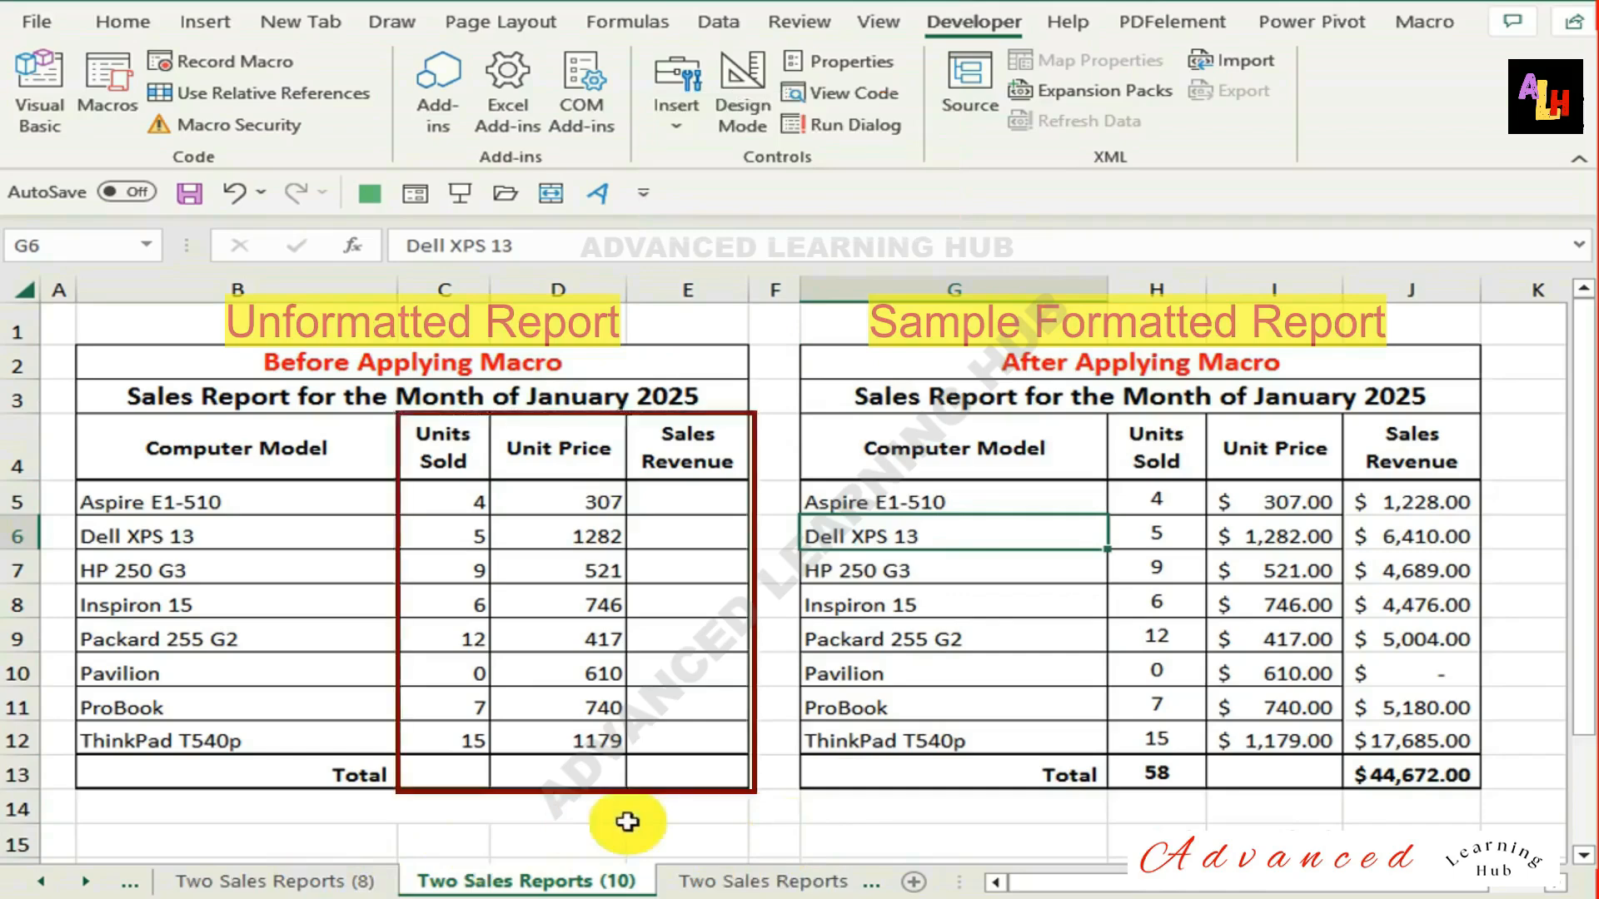
{"action": "key", "text": "ctrl+a"}
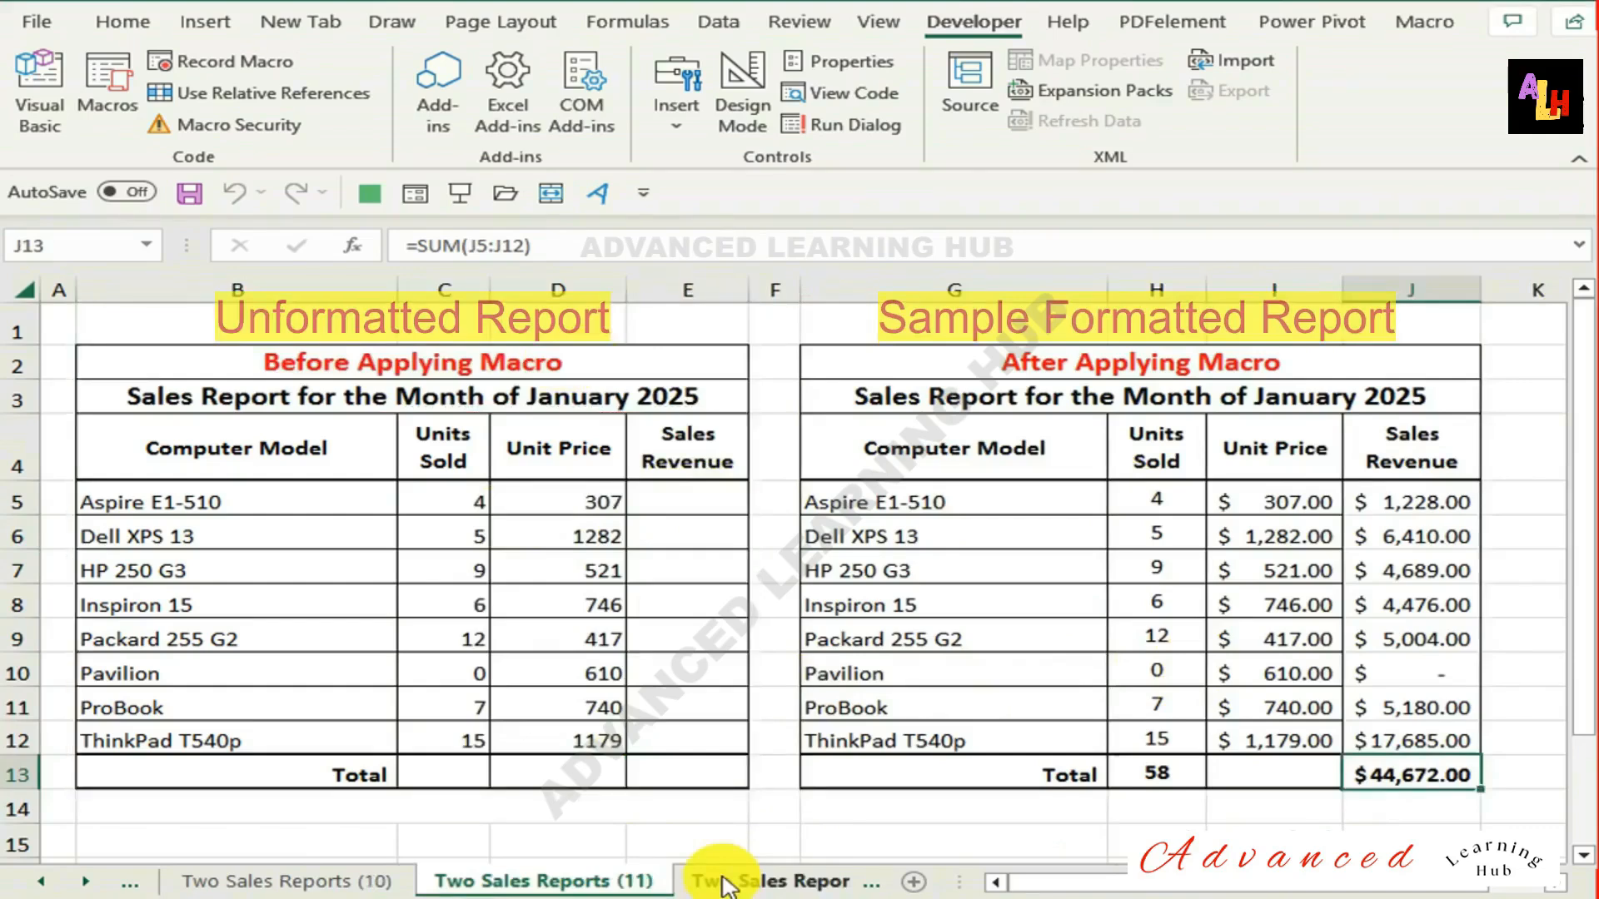
Run FormattingSalesReport from the macro list on the unformatted report in the Two Sales Reports (11) sheet.
{"action": "key", "text": "alt+F8"}
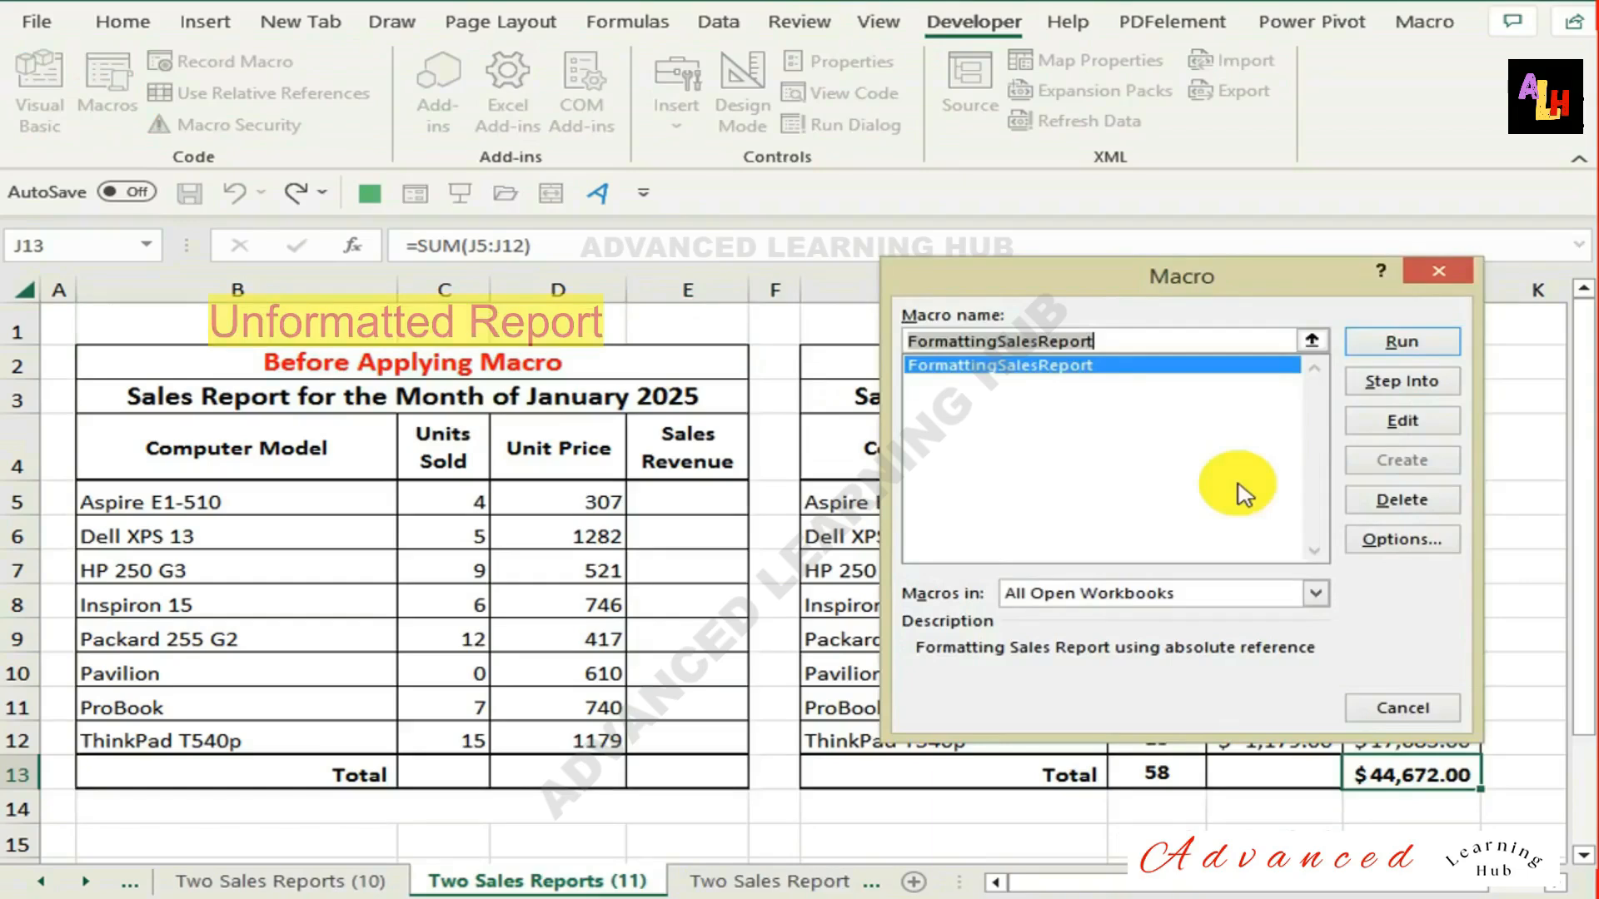
{"action": "key", "text": "Escape"}
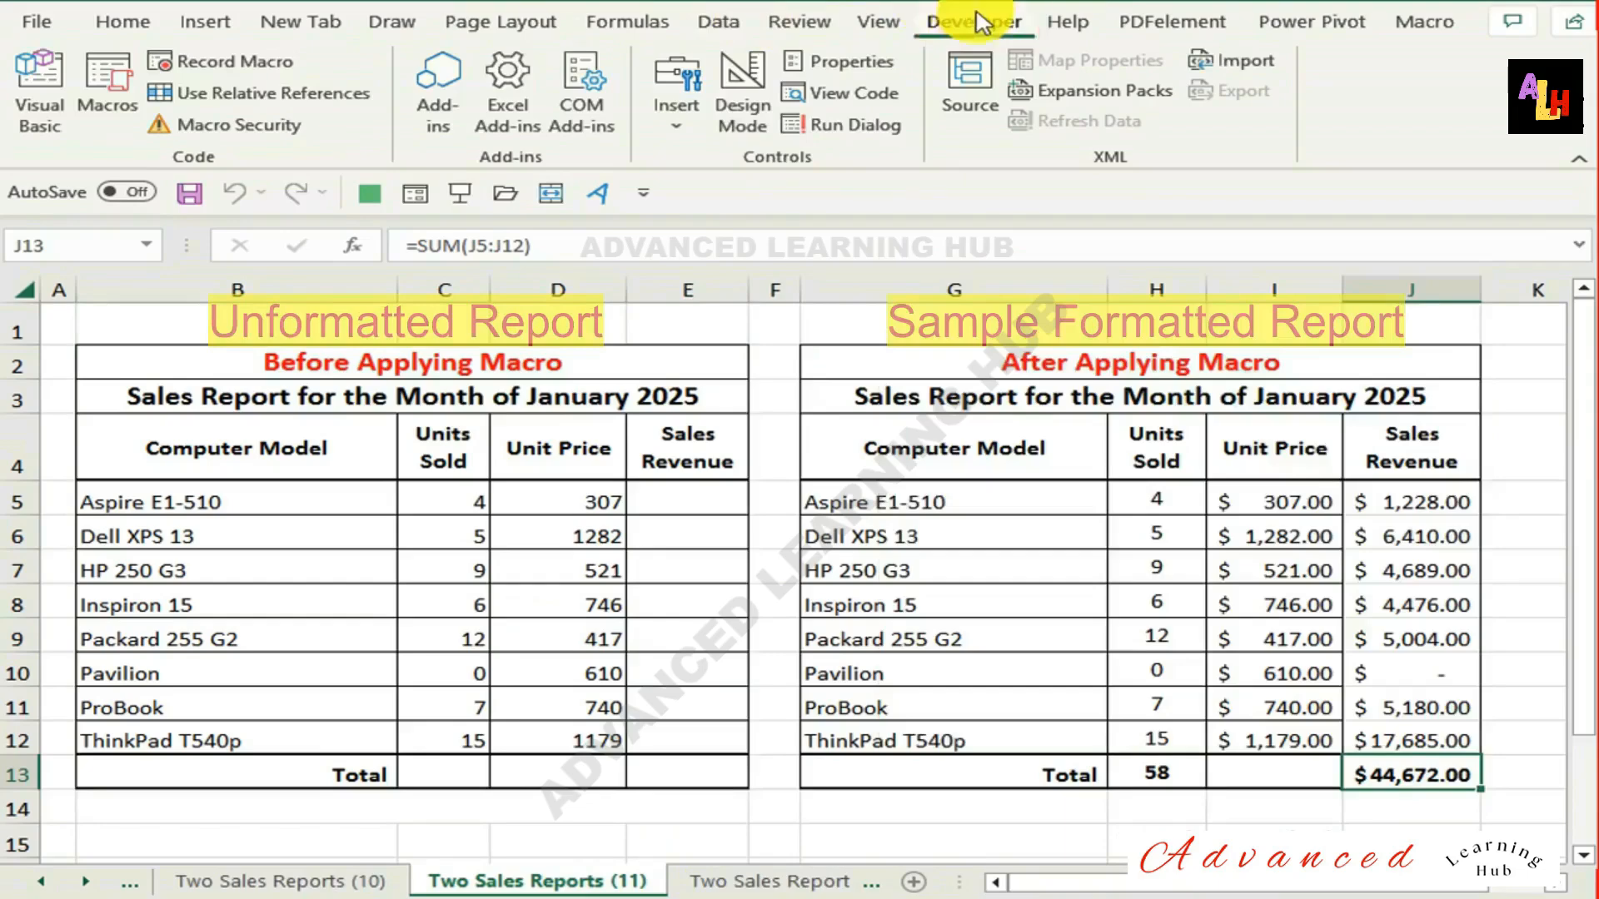
{"action": "left_click", "coordinate": [102, 113]}
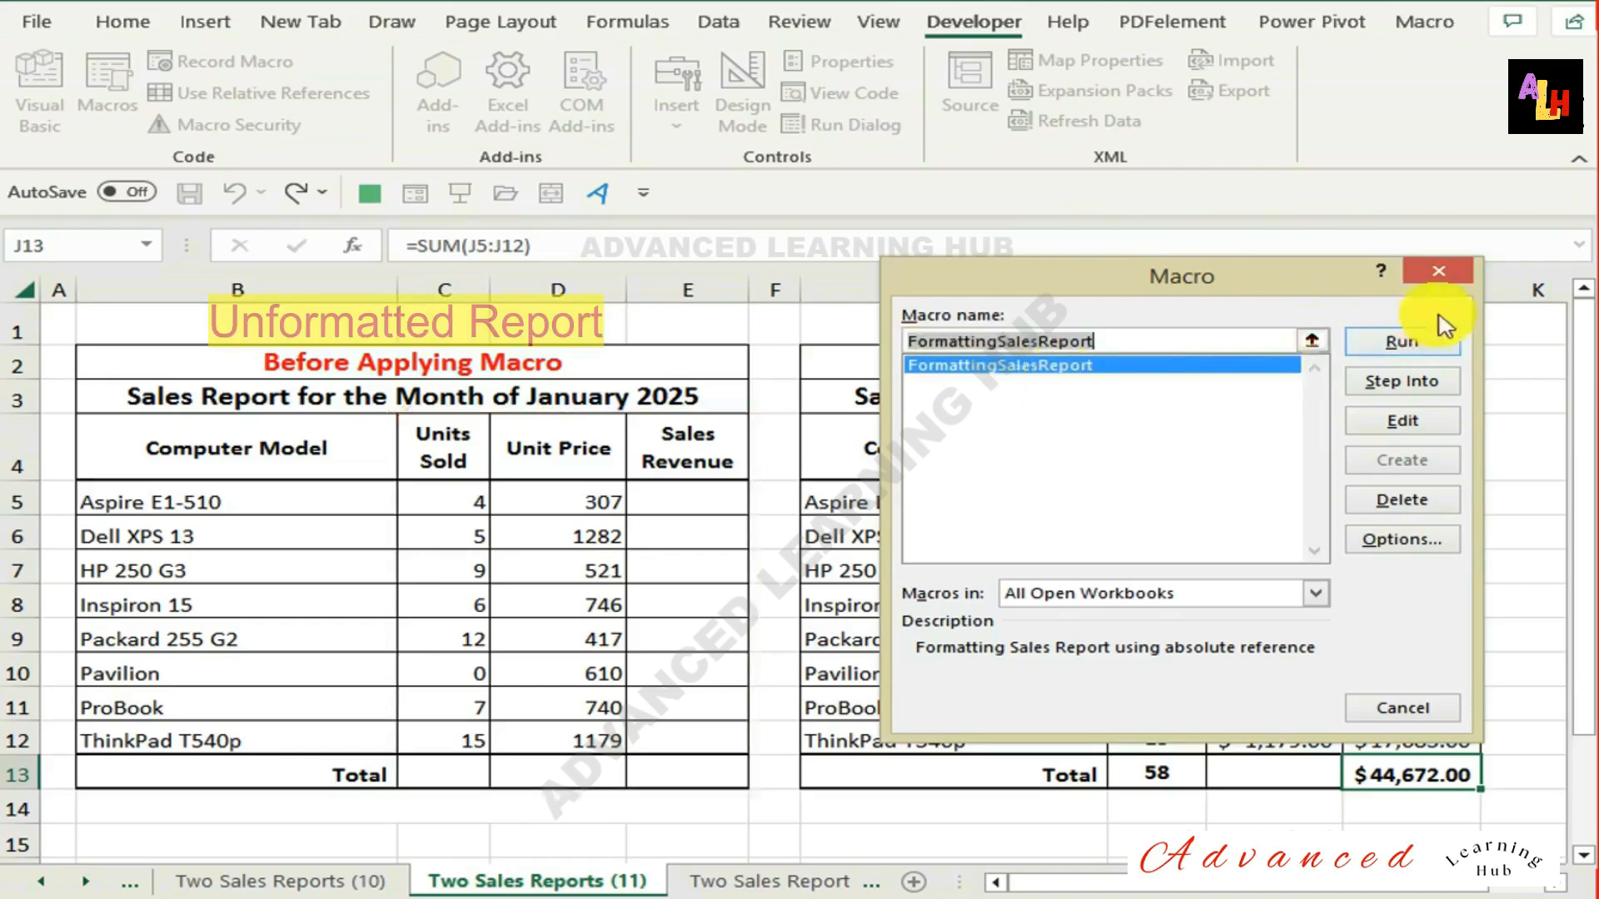
{"action": "left_click", "coordinate": [1404, 345]}
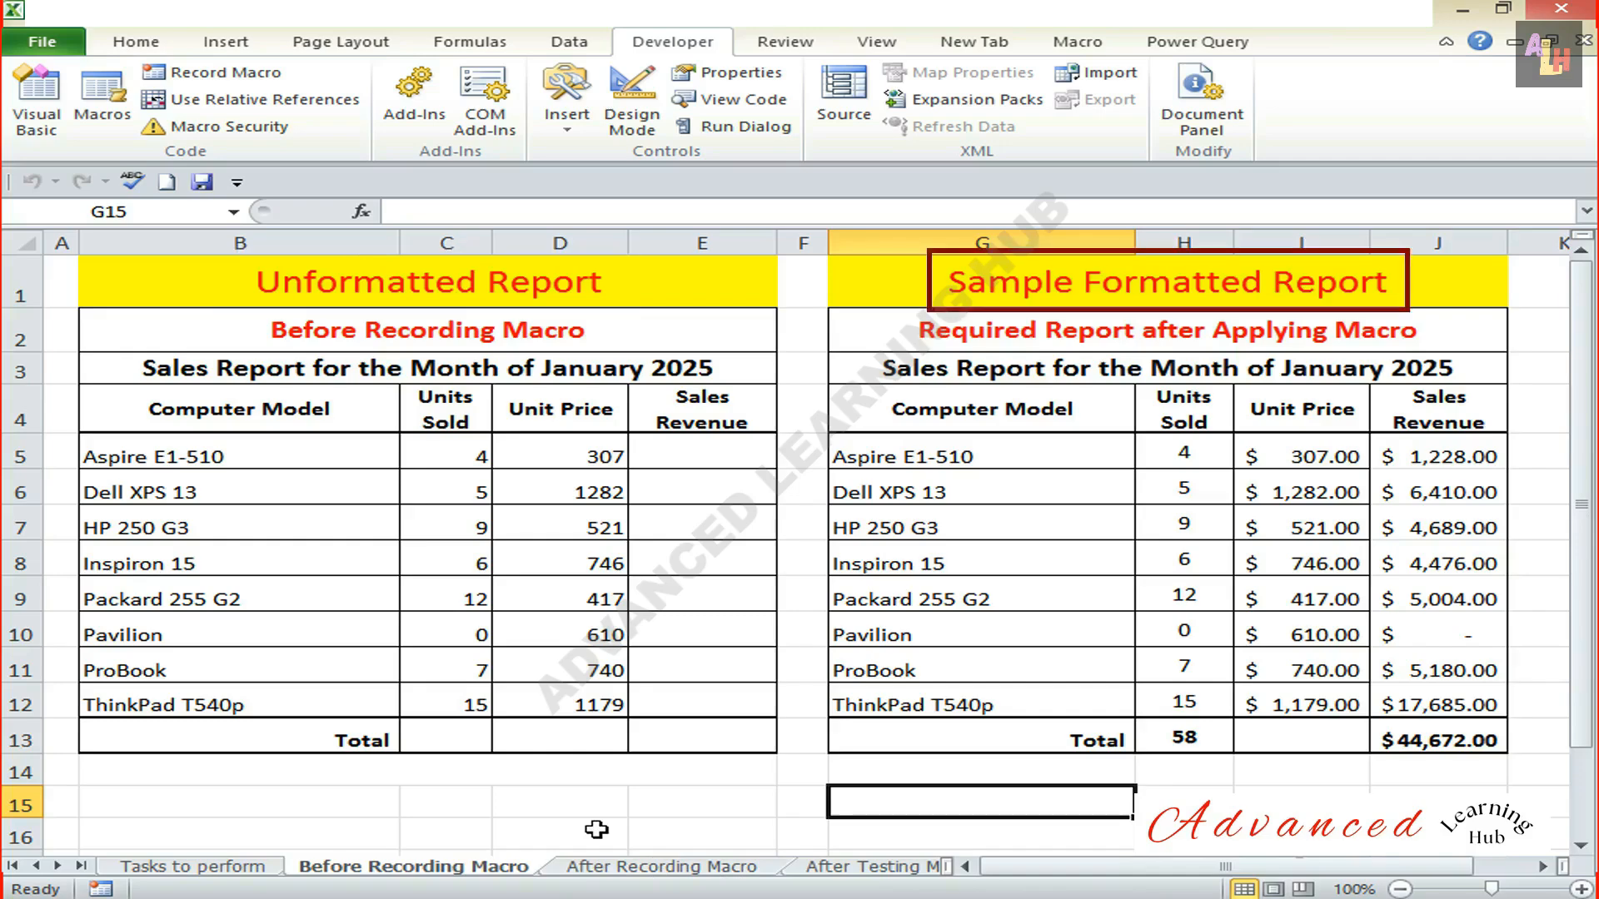
Switch to the After Testing Macro sheet and apply the FormattingSalesReport macro to its unformatted report.
{"action": "key", "text": "ctrl+Page_Down"}
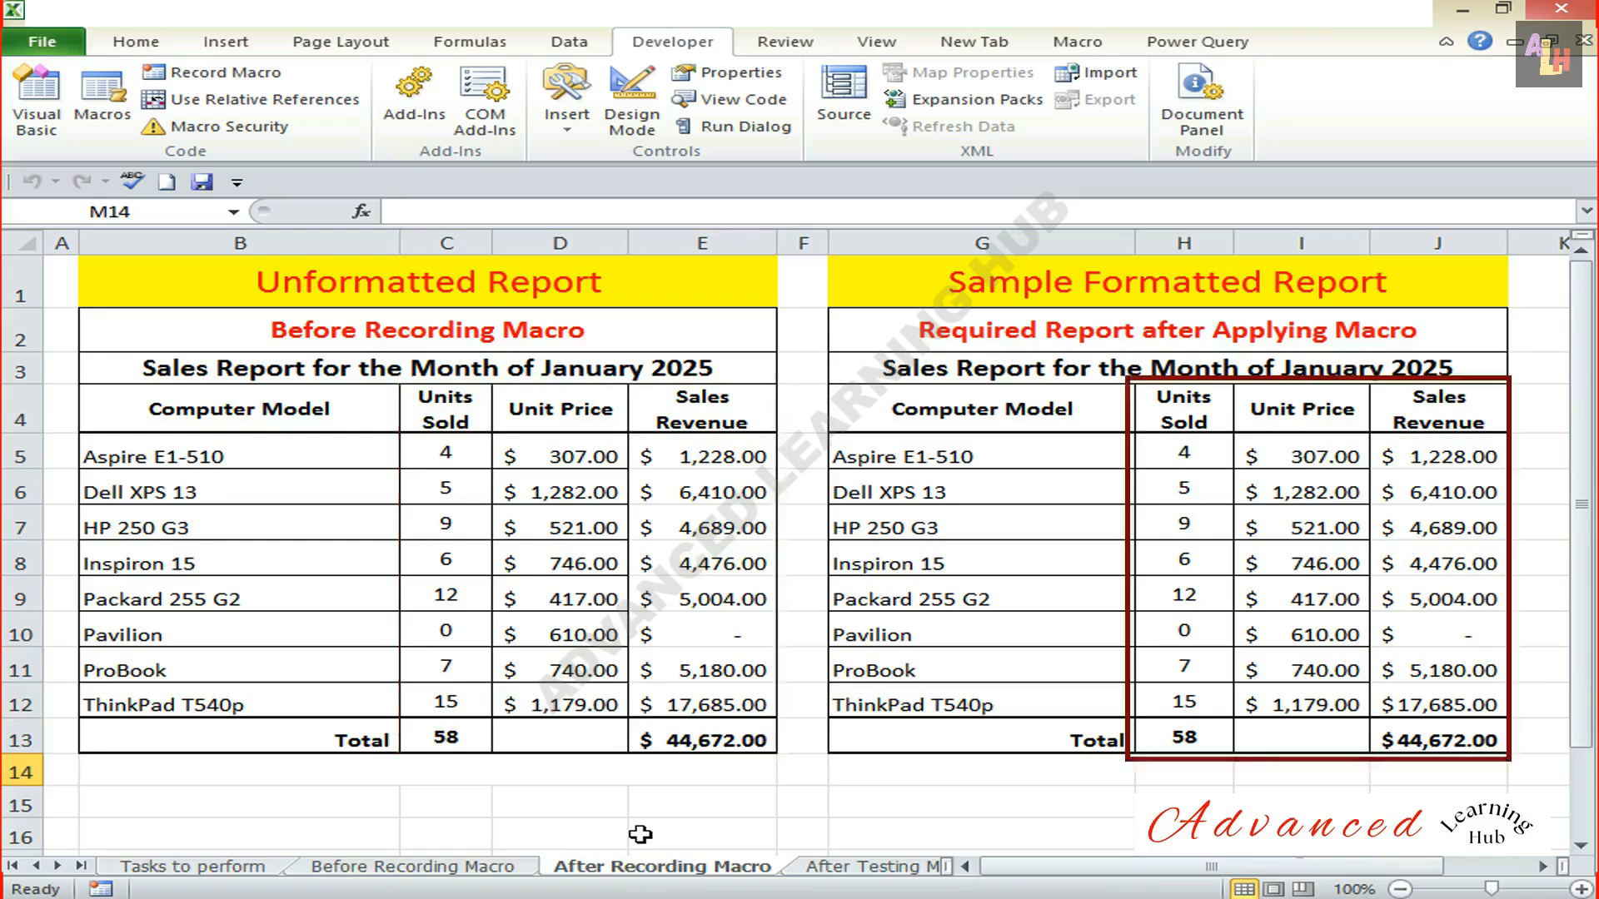
{"action": "key", "text": "ctrl+Page_Down"}
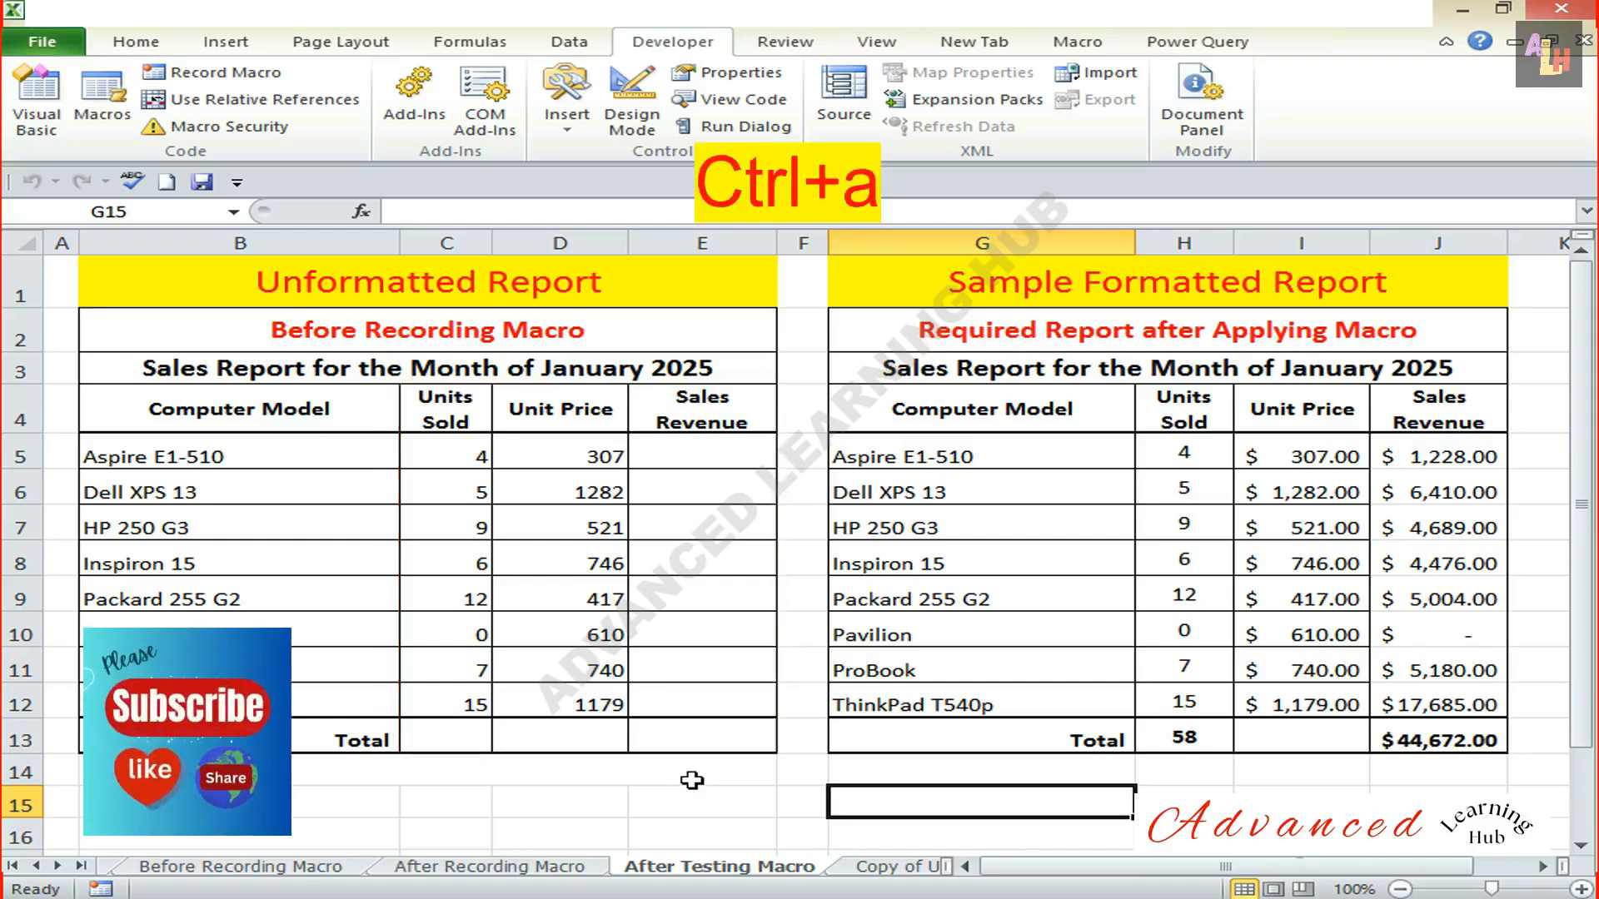
{"action": "key", "text": "ctrl+a"}
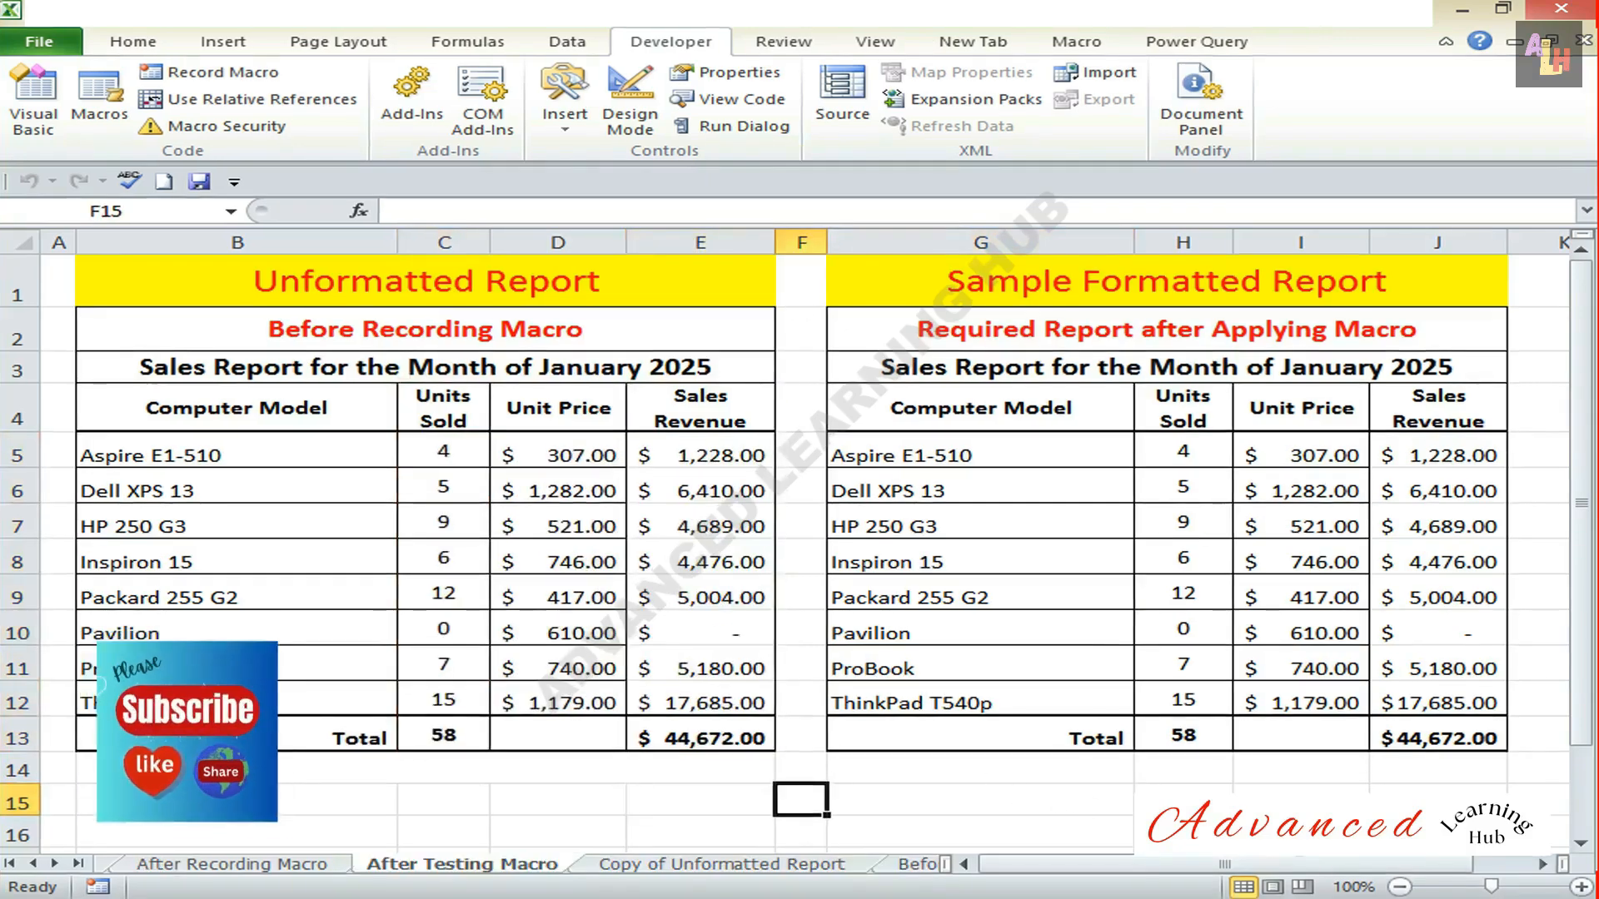
{"action": "left_click", "coordinate": [101, 117]}
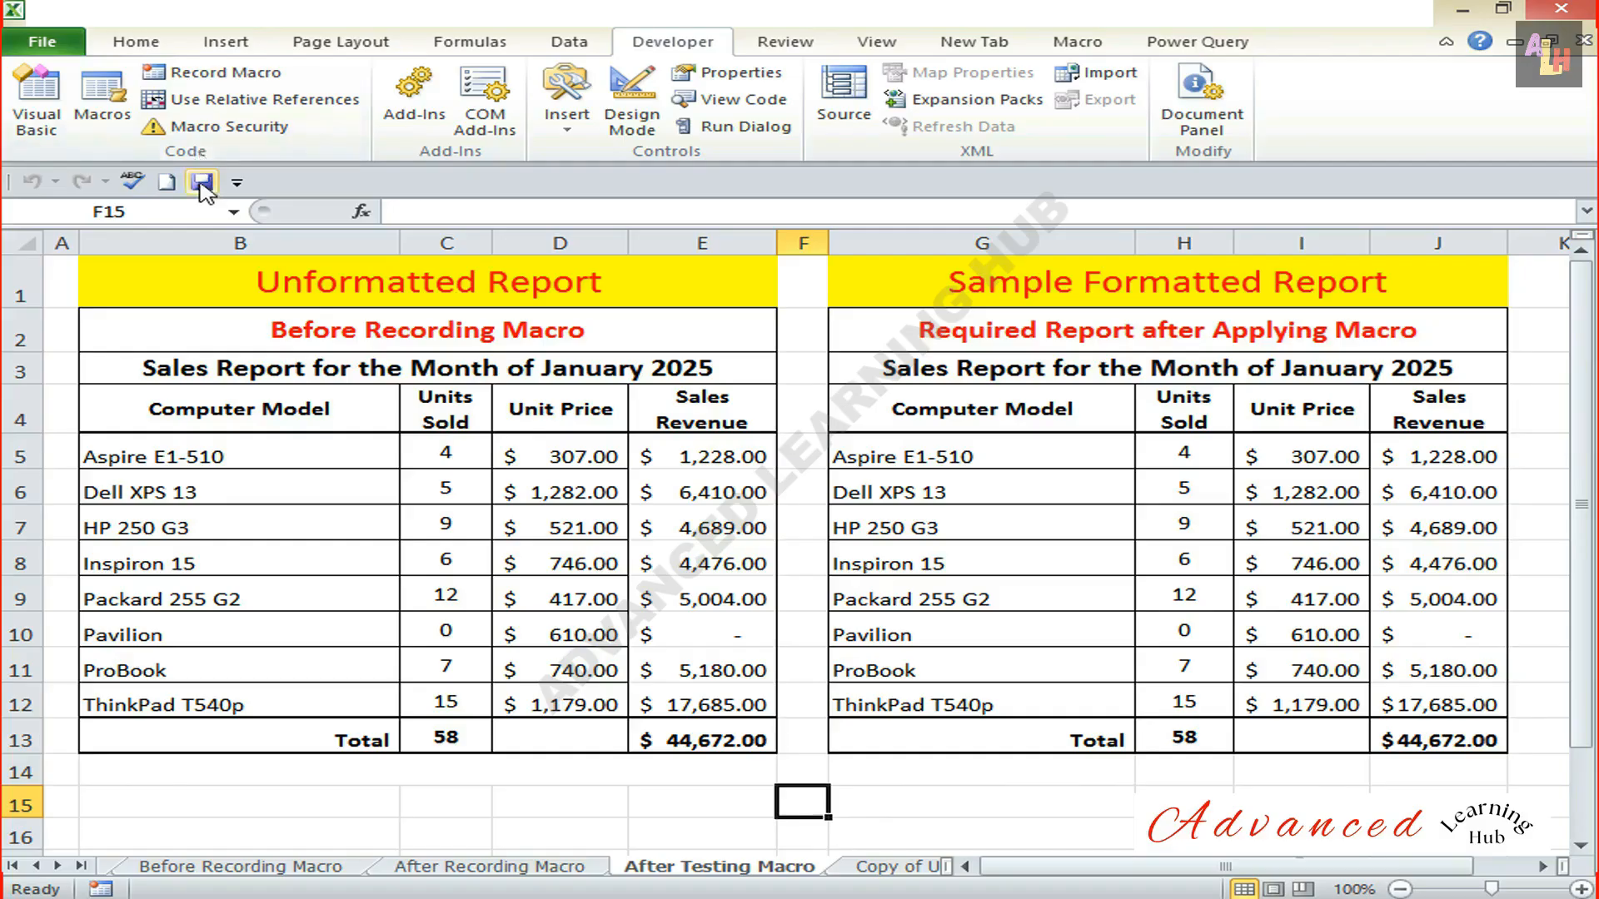
Save the workbook in the Documents folder as an Excel Macro-Enabled Workbook named Sales Report_after creating macro.
{"action": "left_click", "coordinate": [203, 183]}
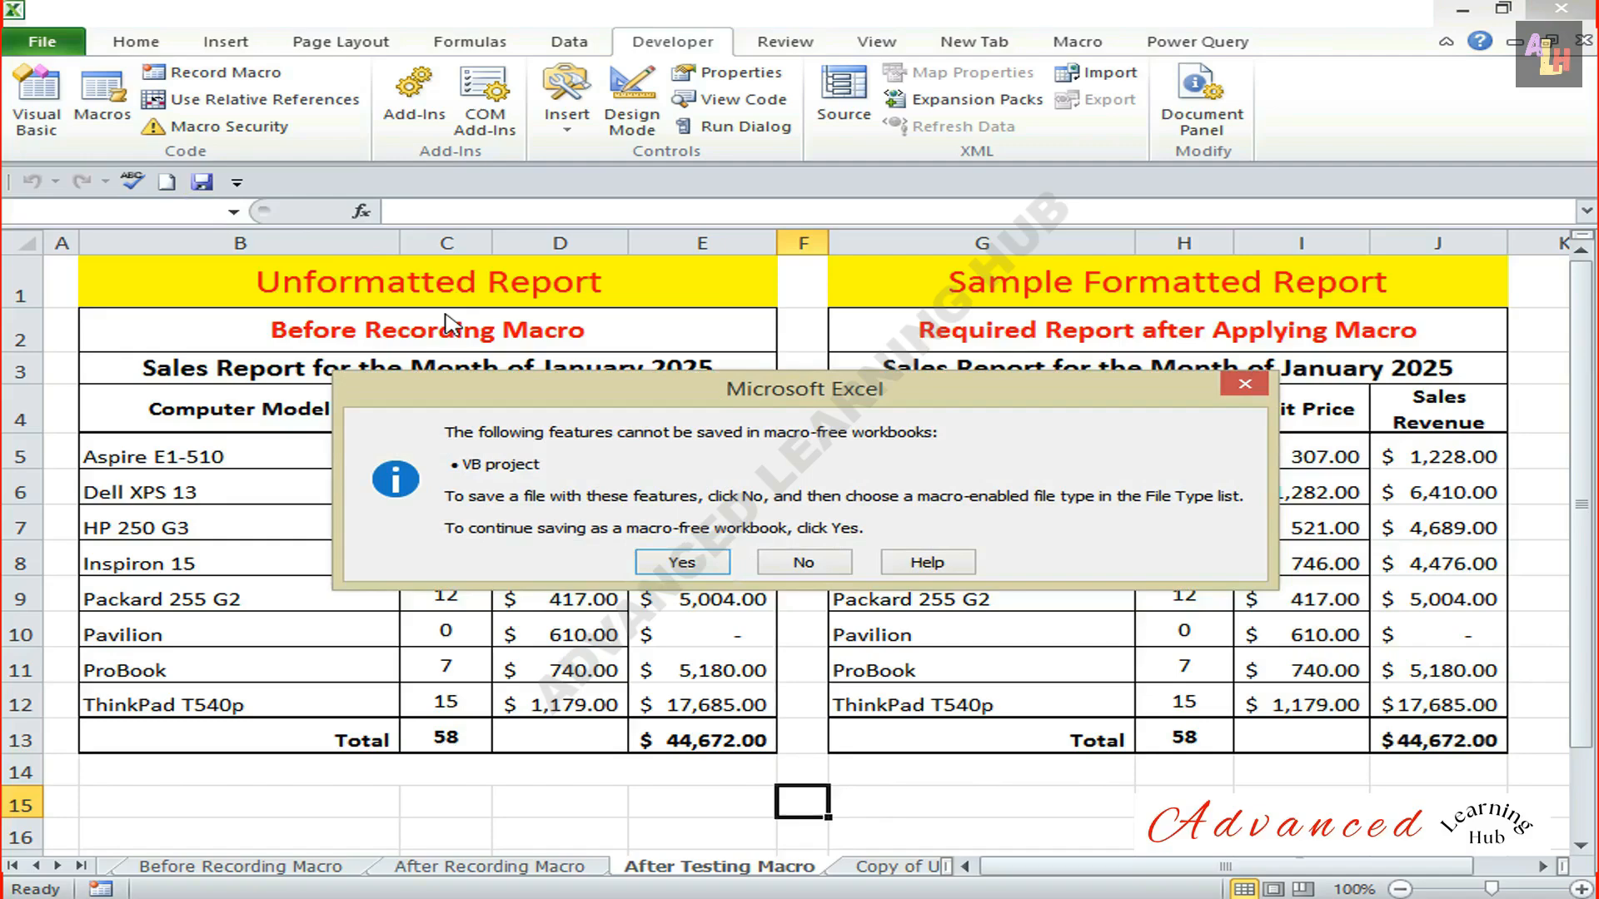
{"action": "left_click", "coordinate": [824, 566]}
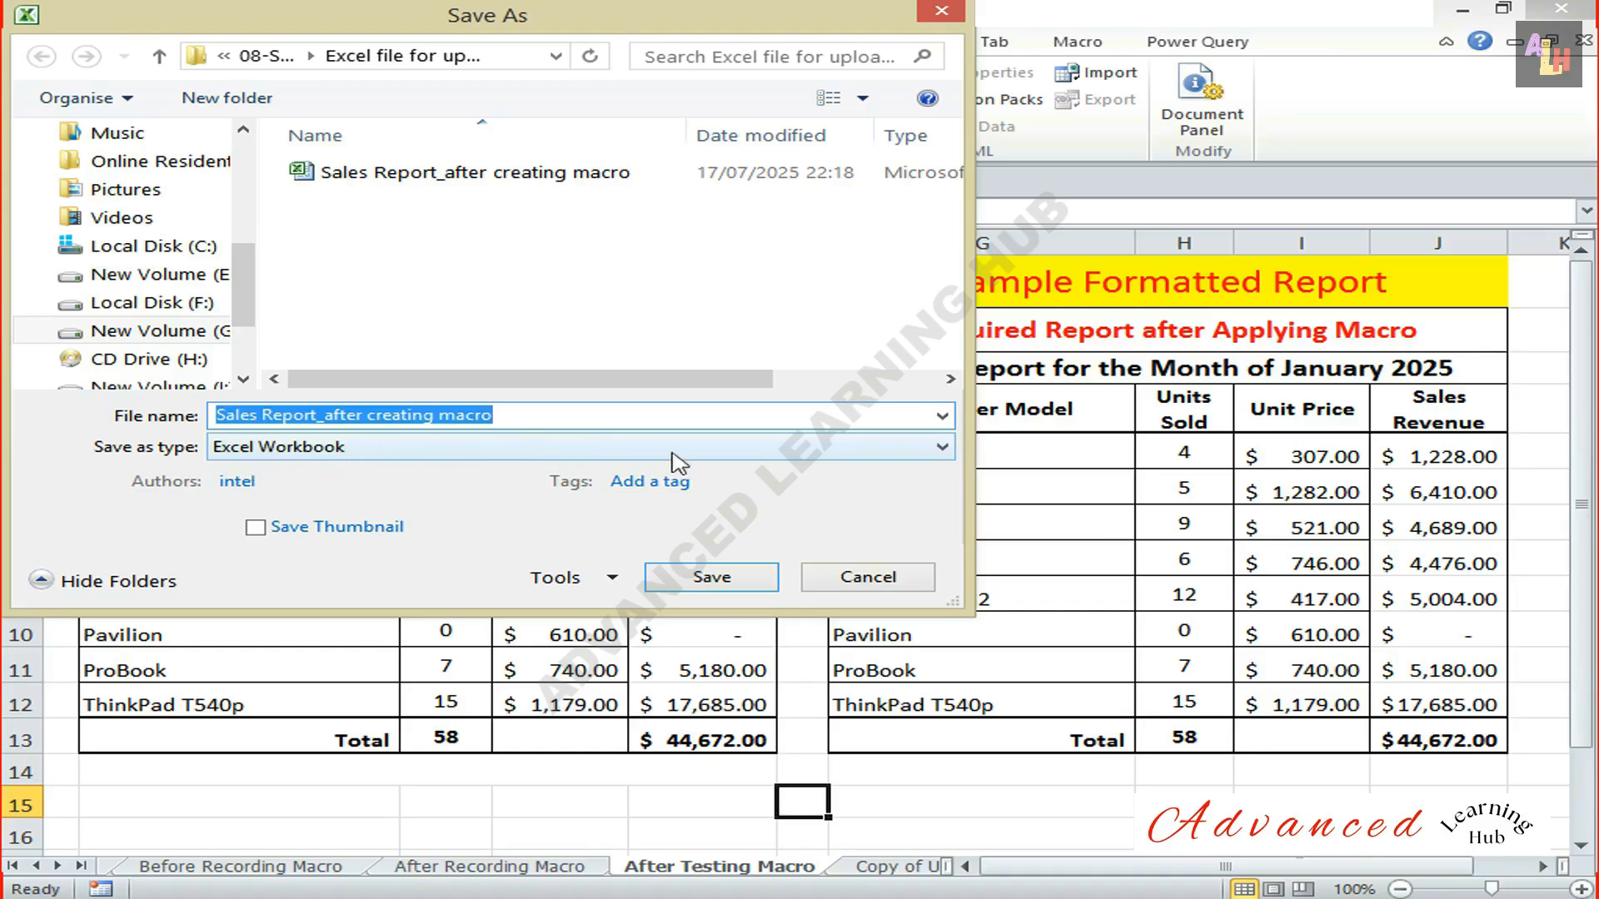
{"action": "left_click", "coordinate": [942, 448]}
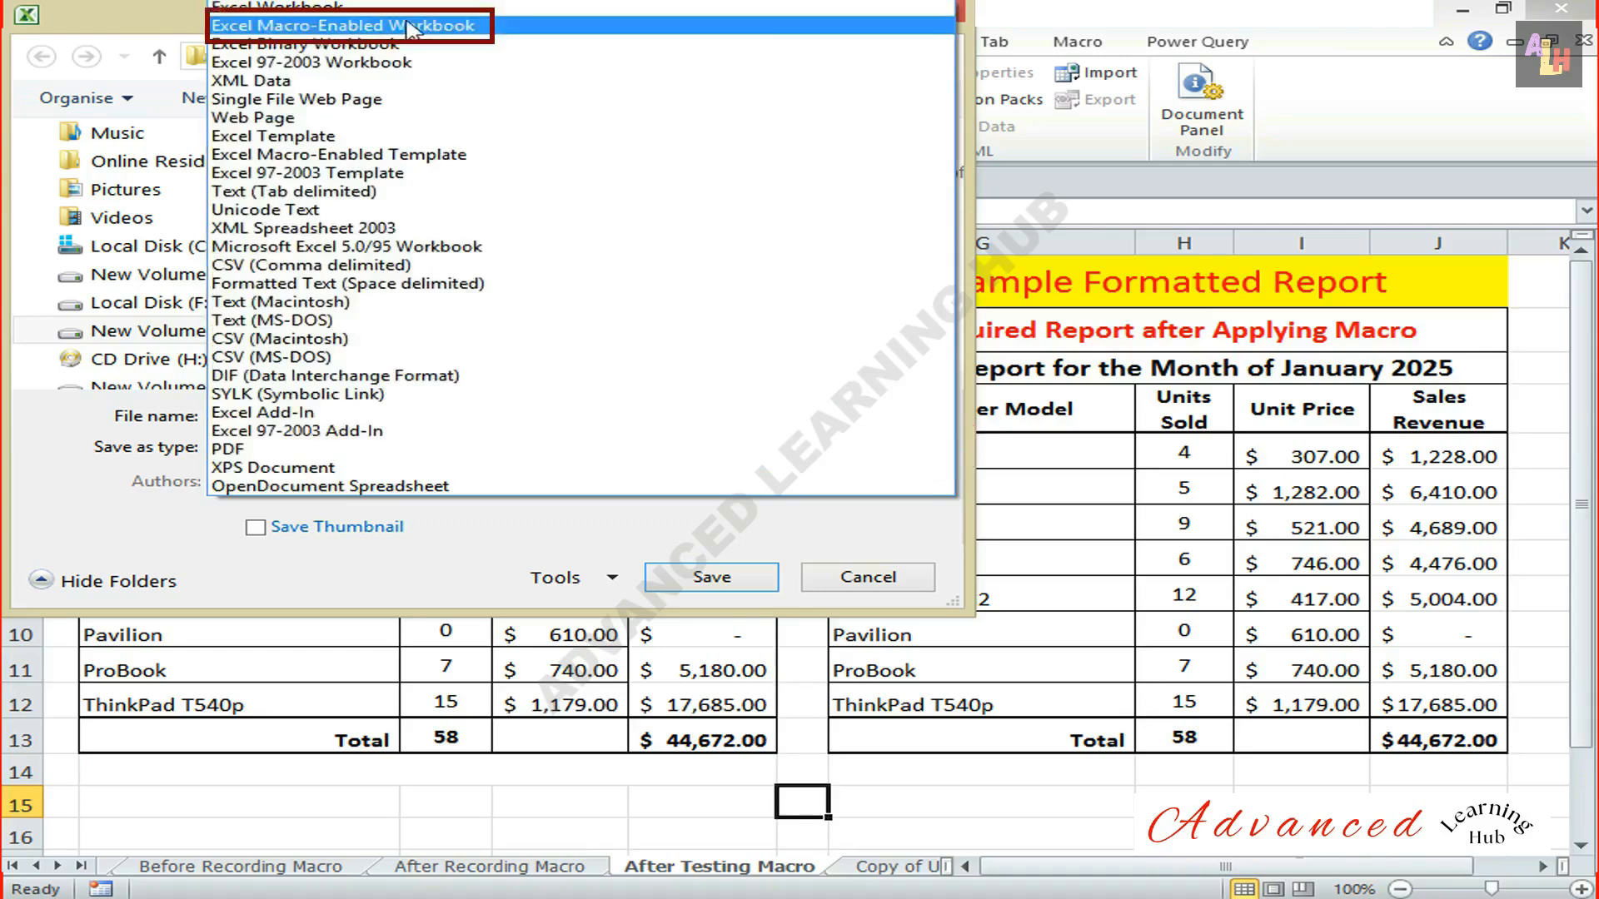
{"action": "left_click", "coordinate": [449, 27]}
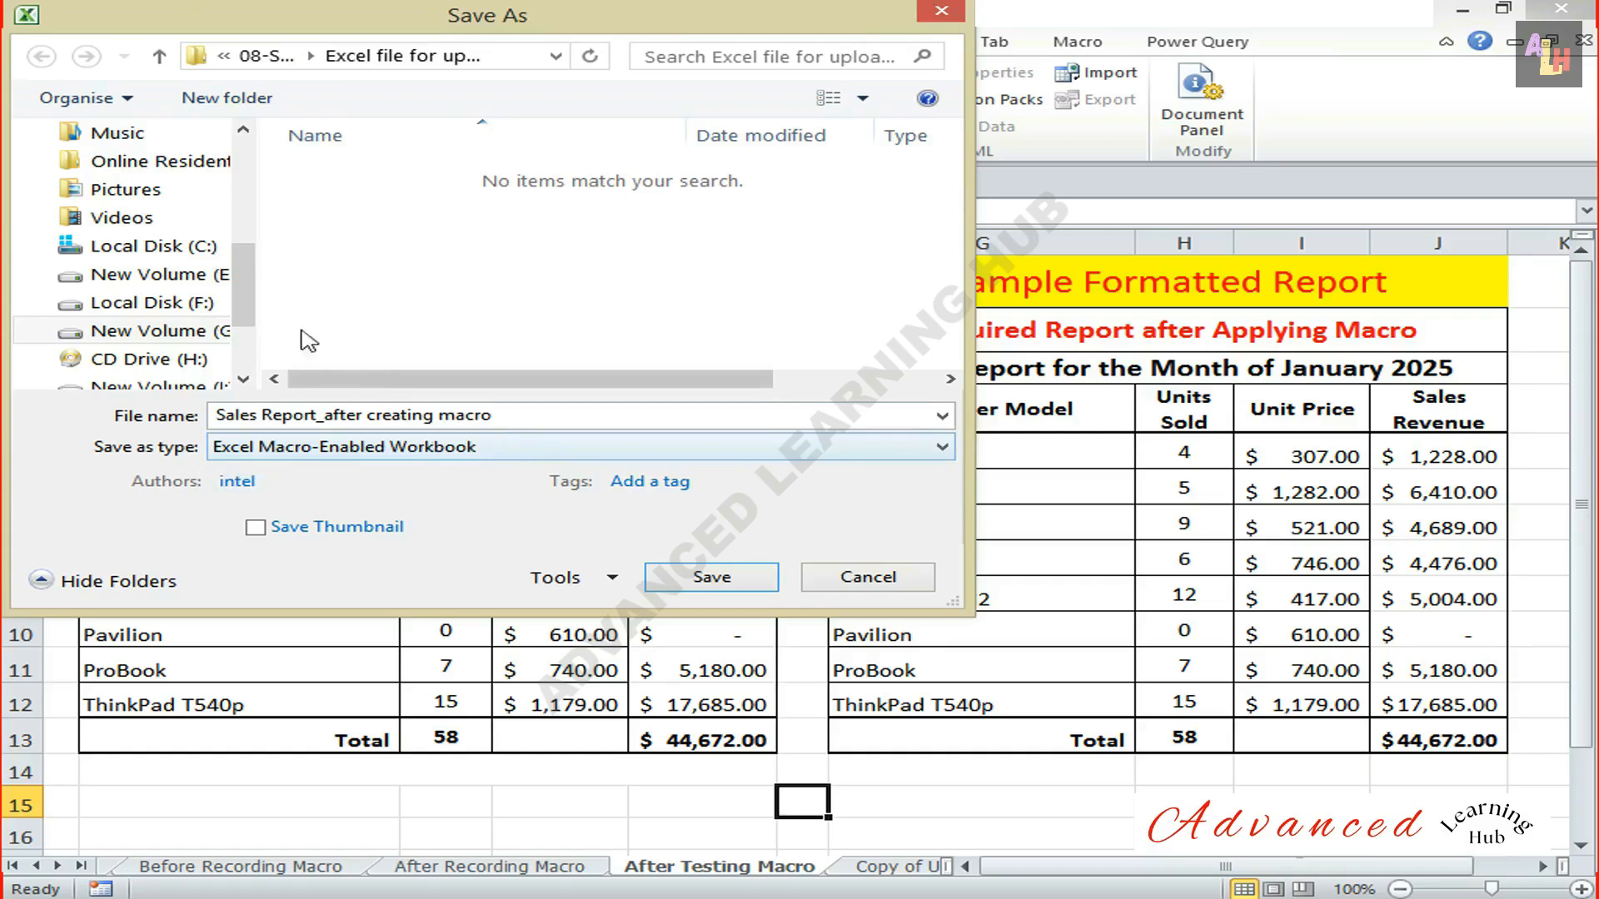
{"action": "left_click_drag", "start_coordinate": [244, 279], "coordinate": [258, 210]}
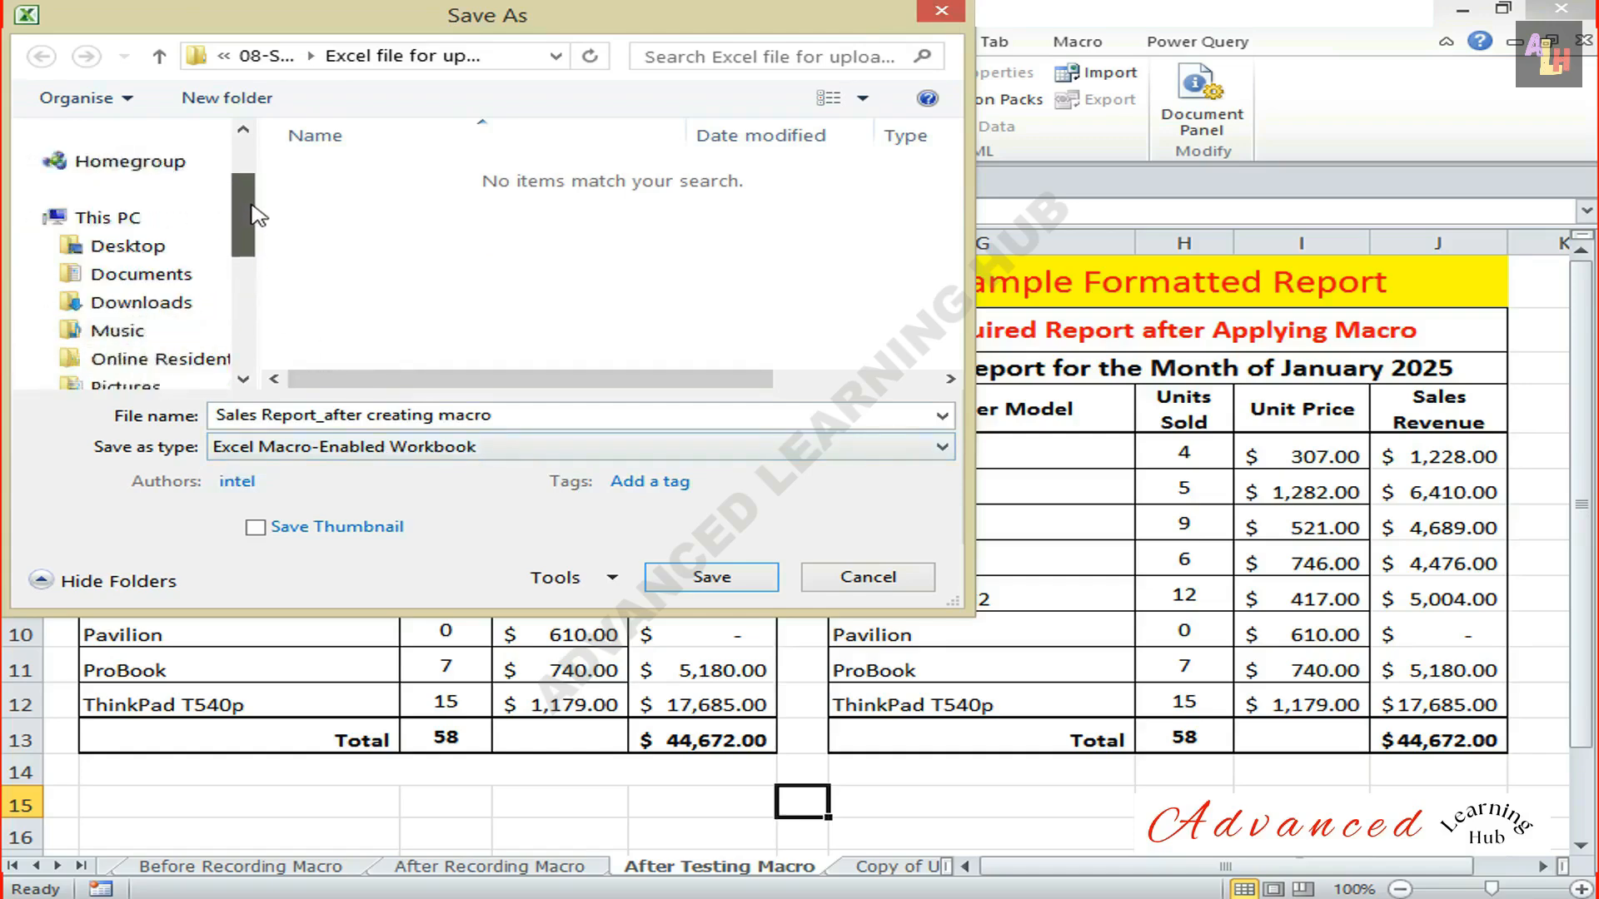
{"action": "left_click", "coordinate": [148, 278]}
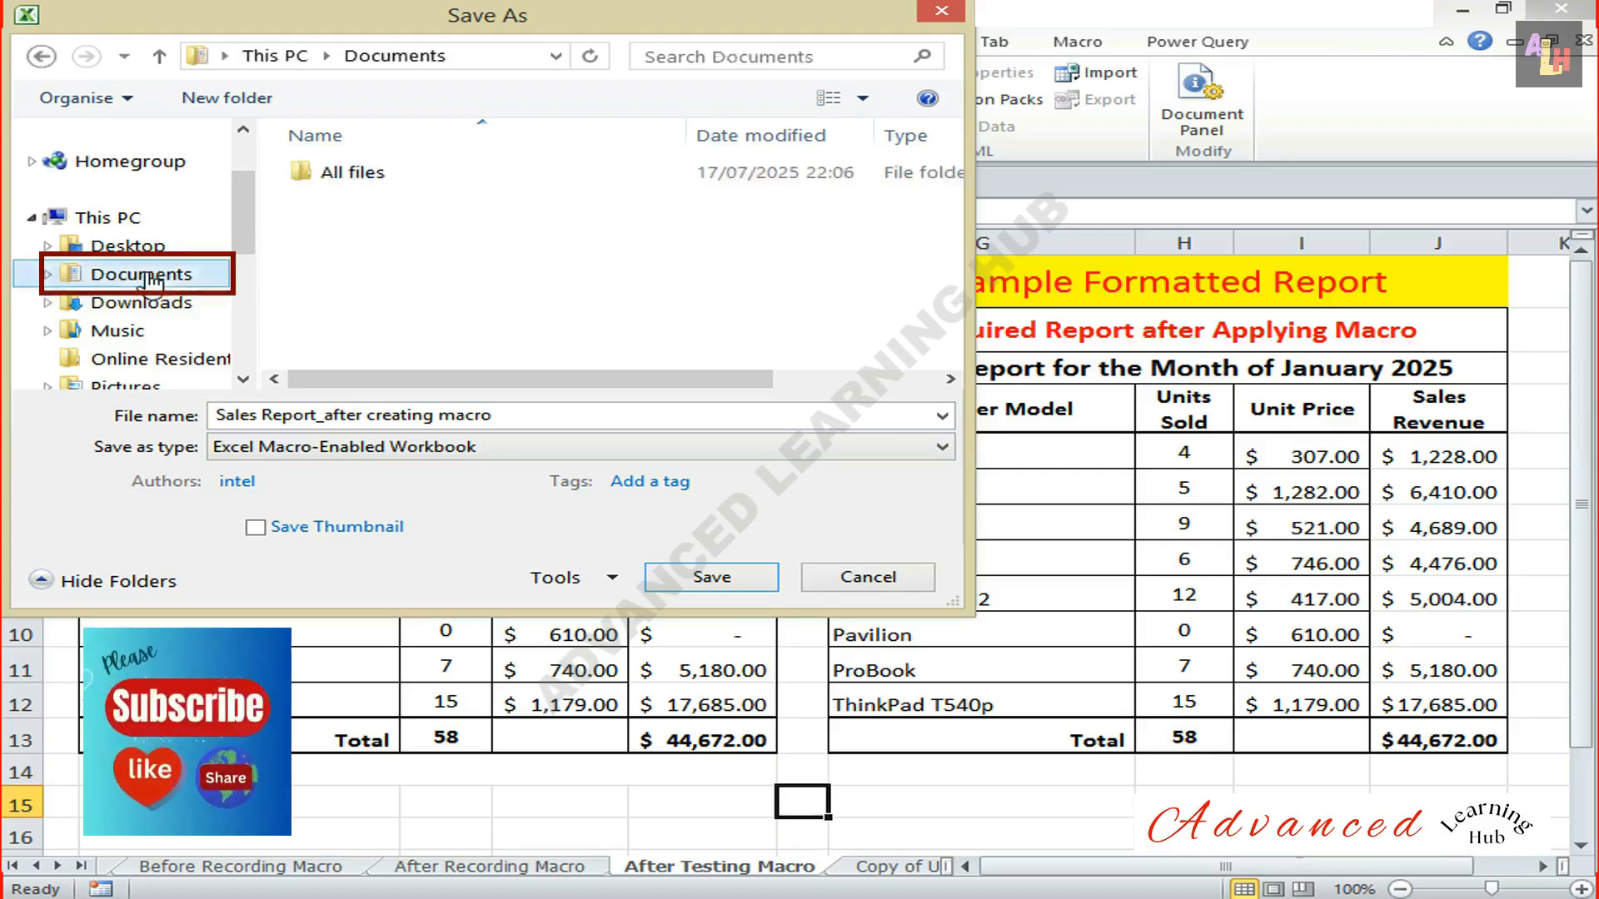
{"action": "left_click", "coordinate": [721, 579]}
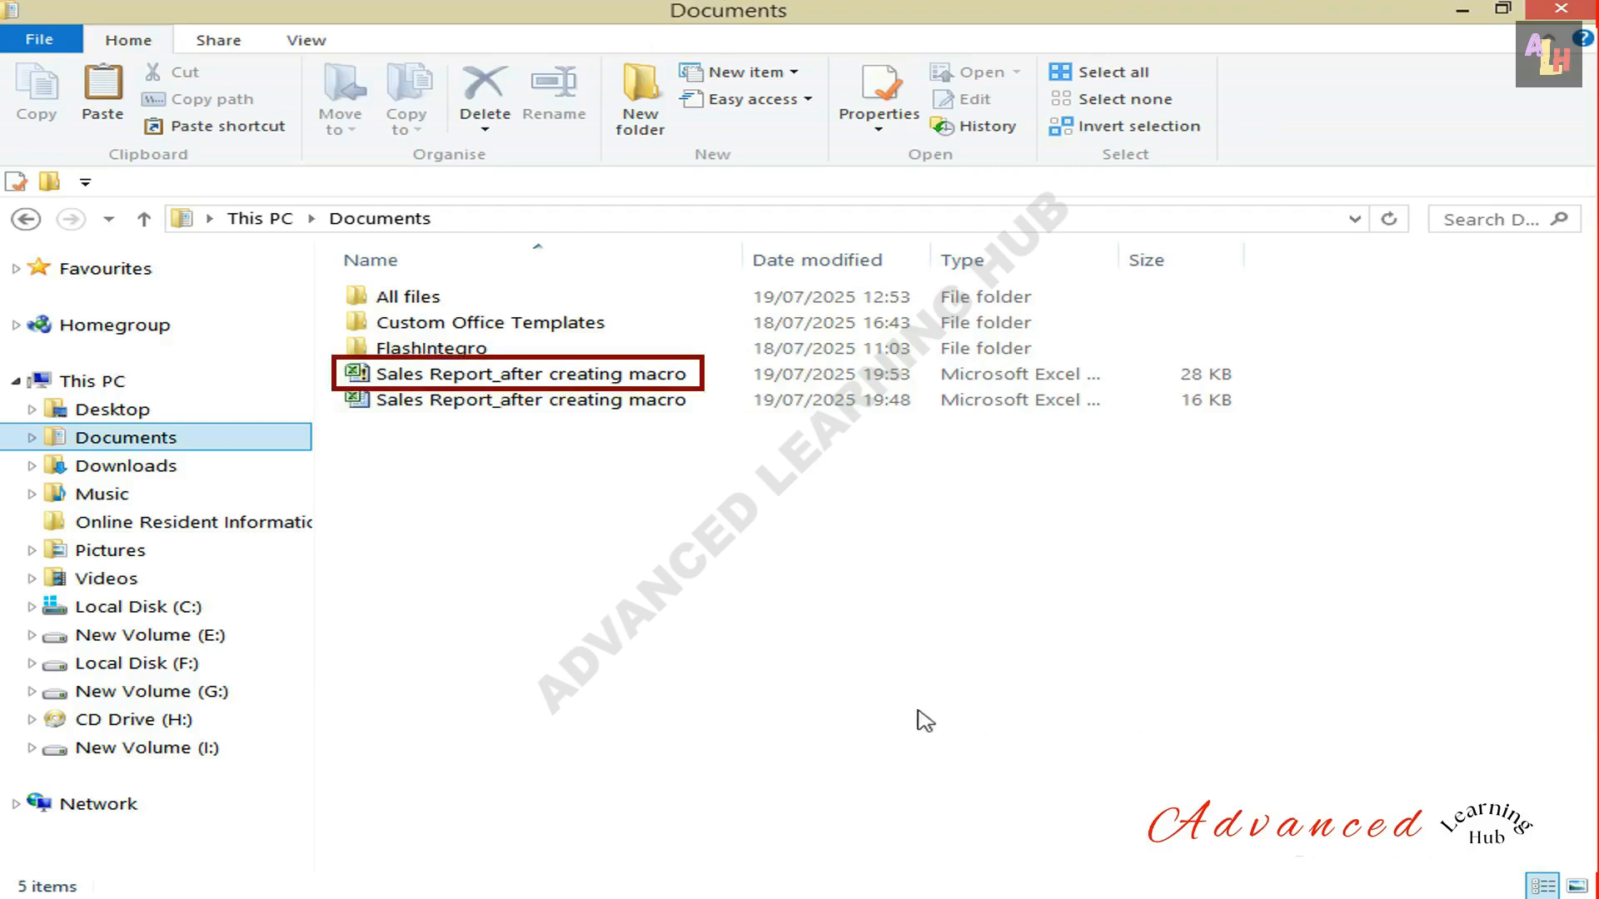
Check the file type of the macro-enabled Sales Report_after creating macro file in its properties in File Explorer.
{"action": "right_click", "coordinate": [608, 383]}
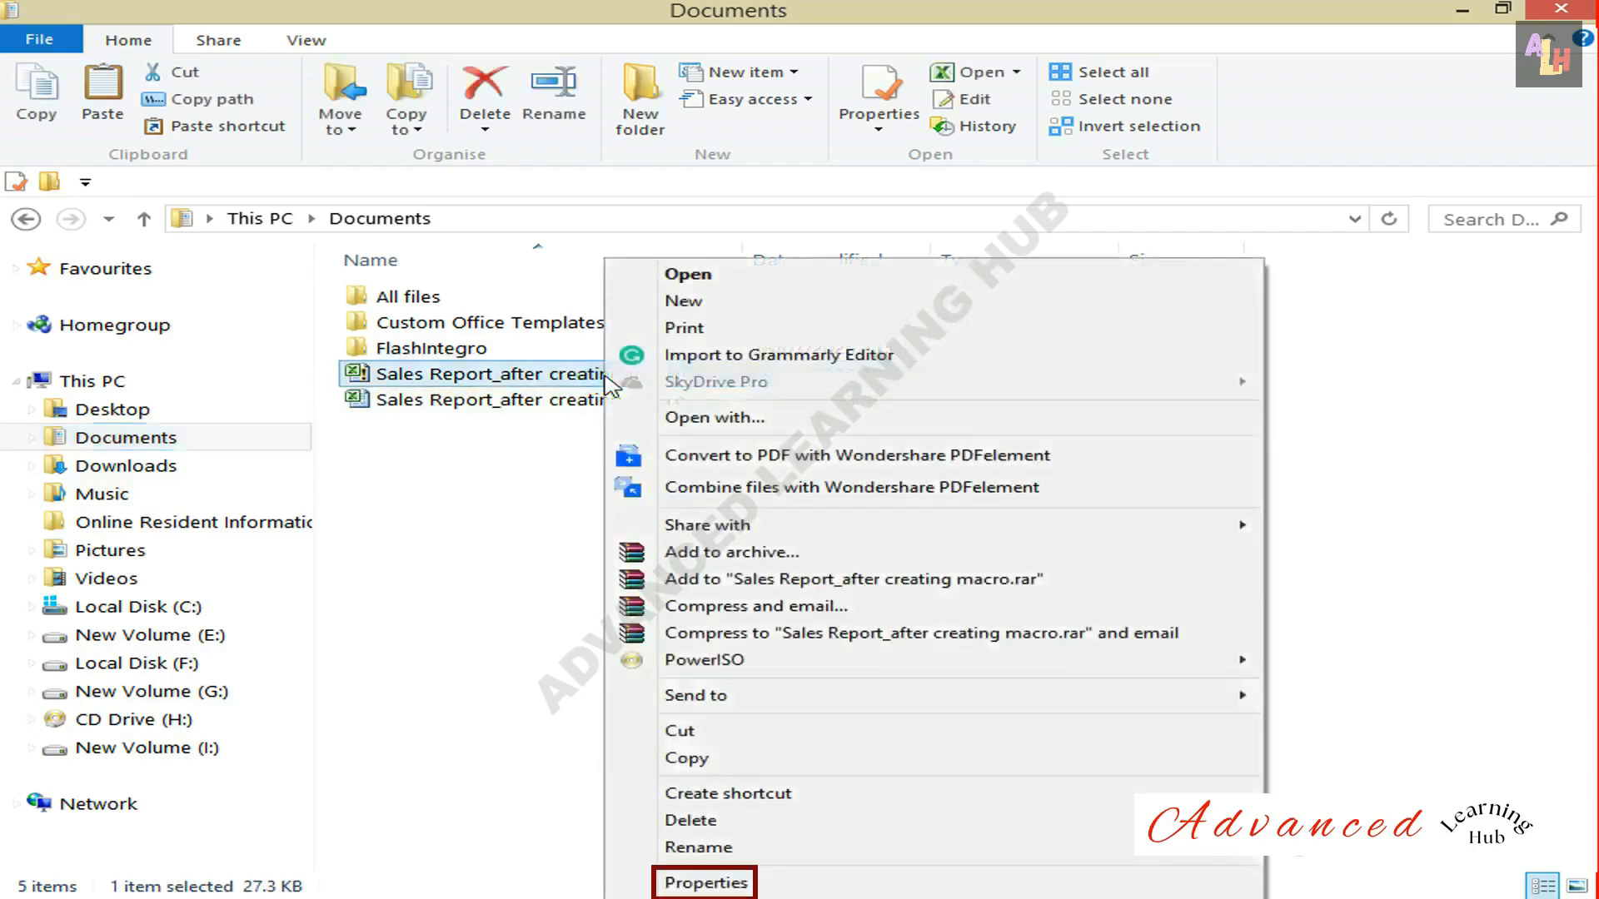
{"action": "left_click", "coordinate": [666, 885]}
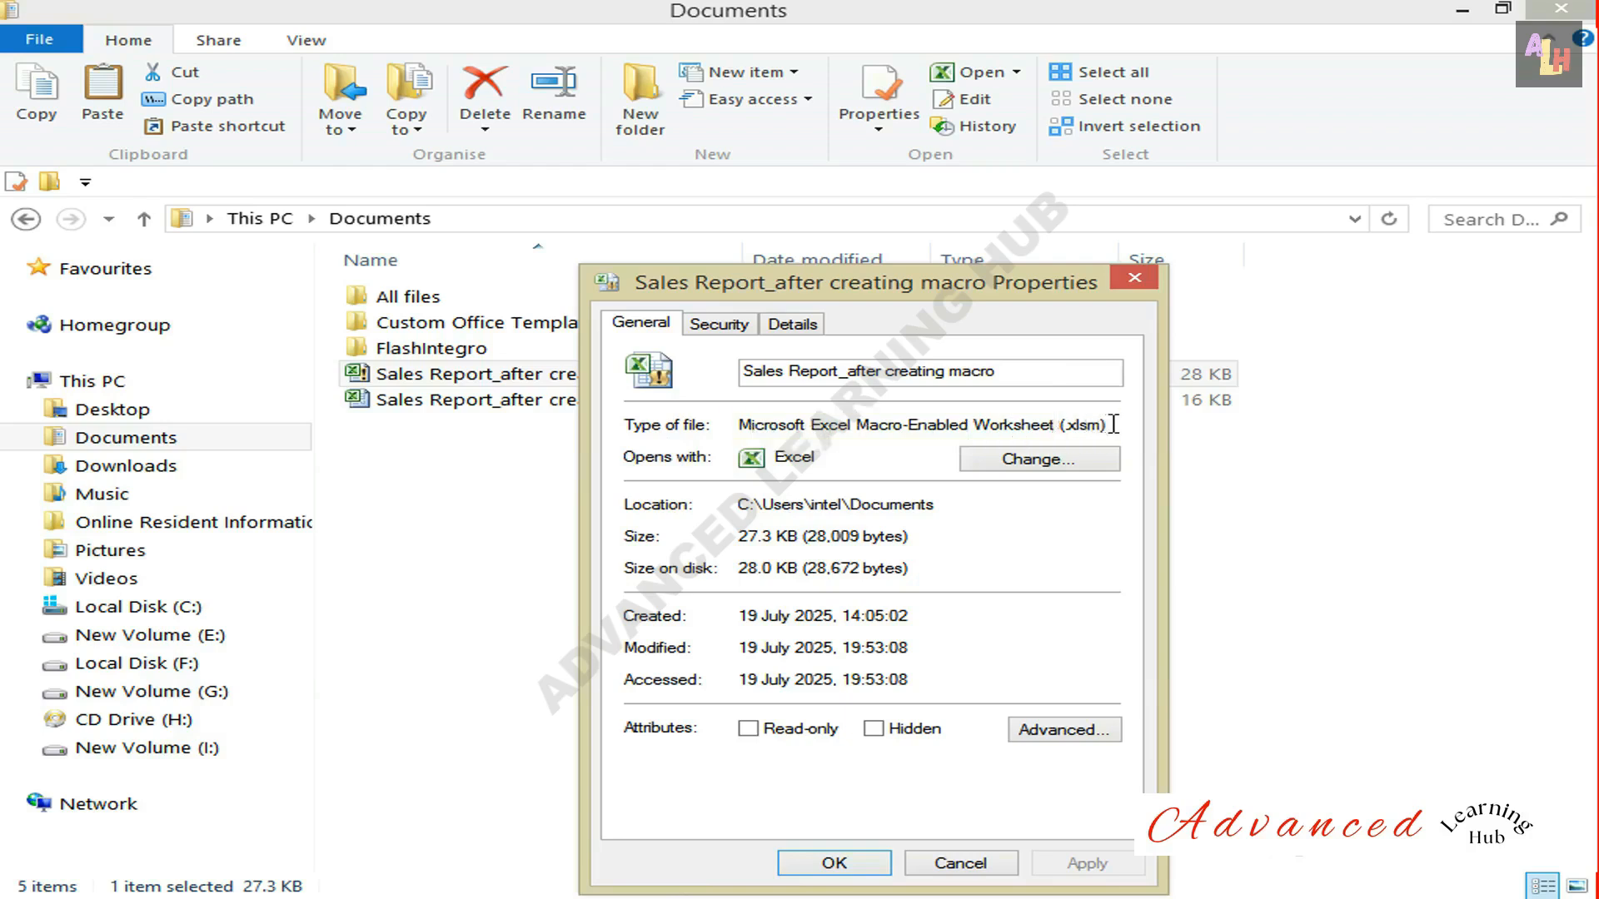
{"action": "left_click", "coordinate": [833, 864]}
Open the macro-enabled Sales Report_after creating macro workbook in Excel and bring up its macro list.
{"action": "double_click", "coordinate": [476, 371]}
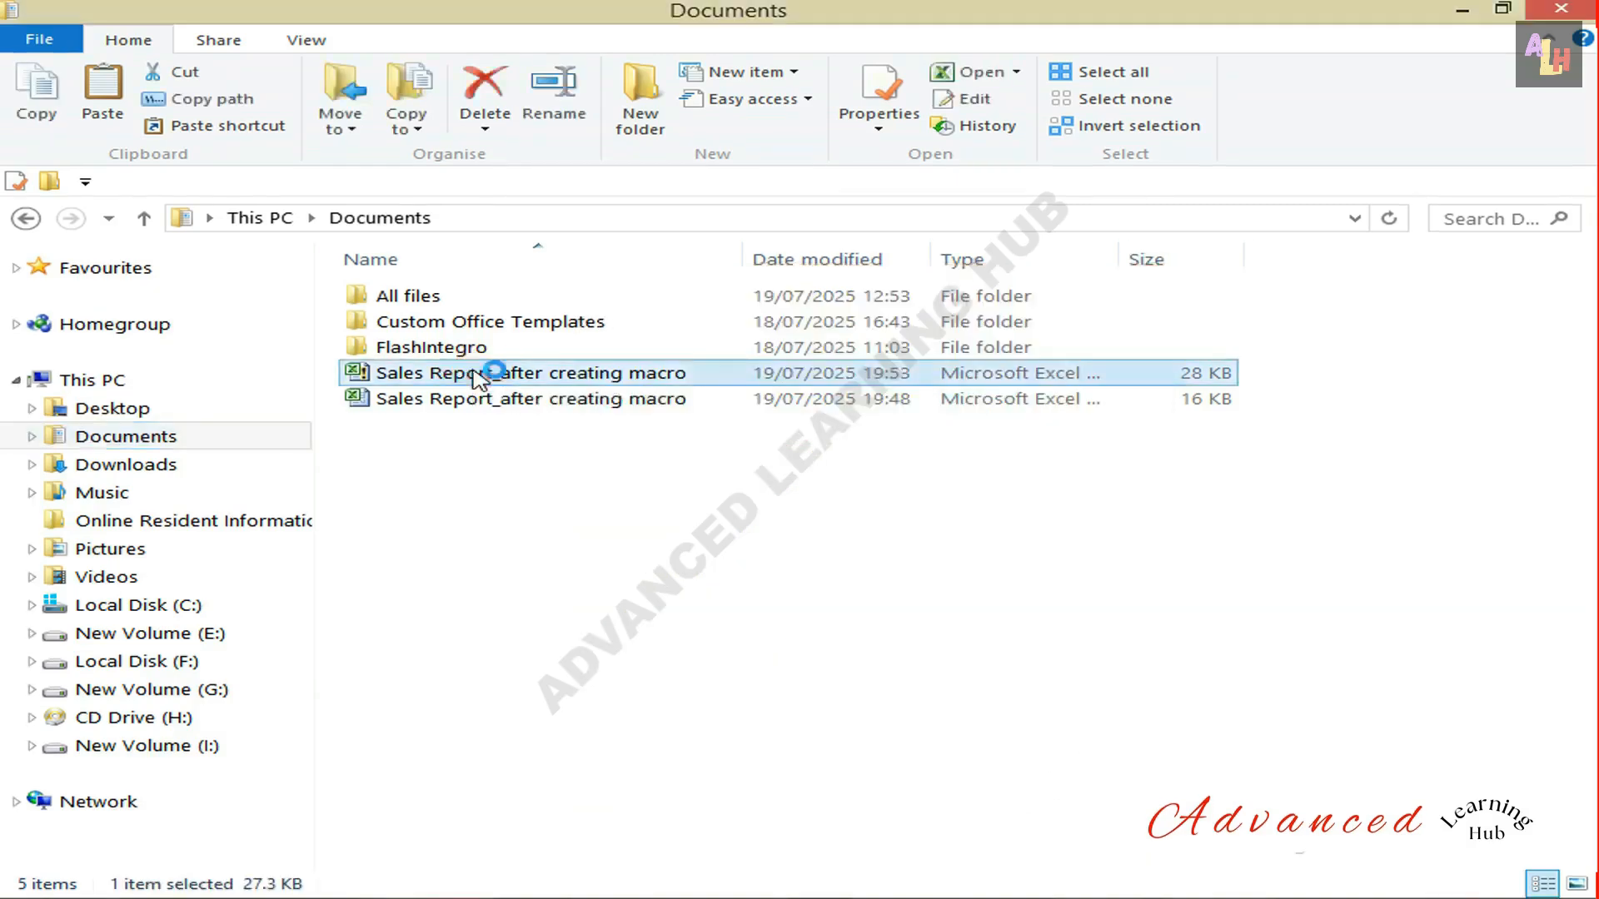
{"action": "left_click", "coordinate": [659, 42]}
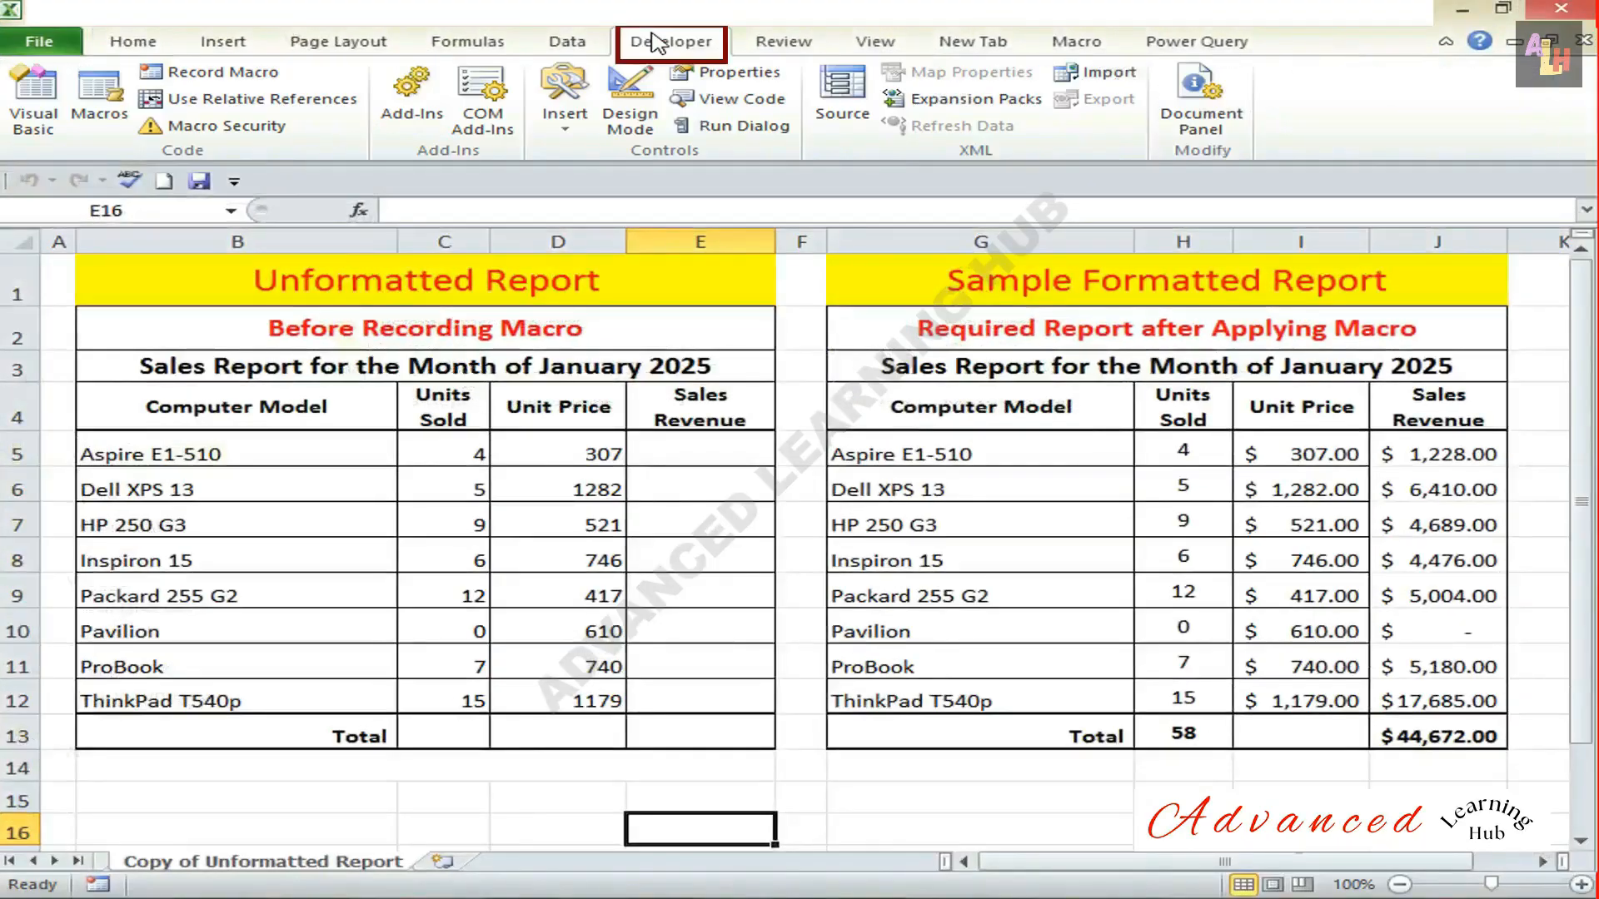
{"action": "left_click", "coordinate": [106, 114]}
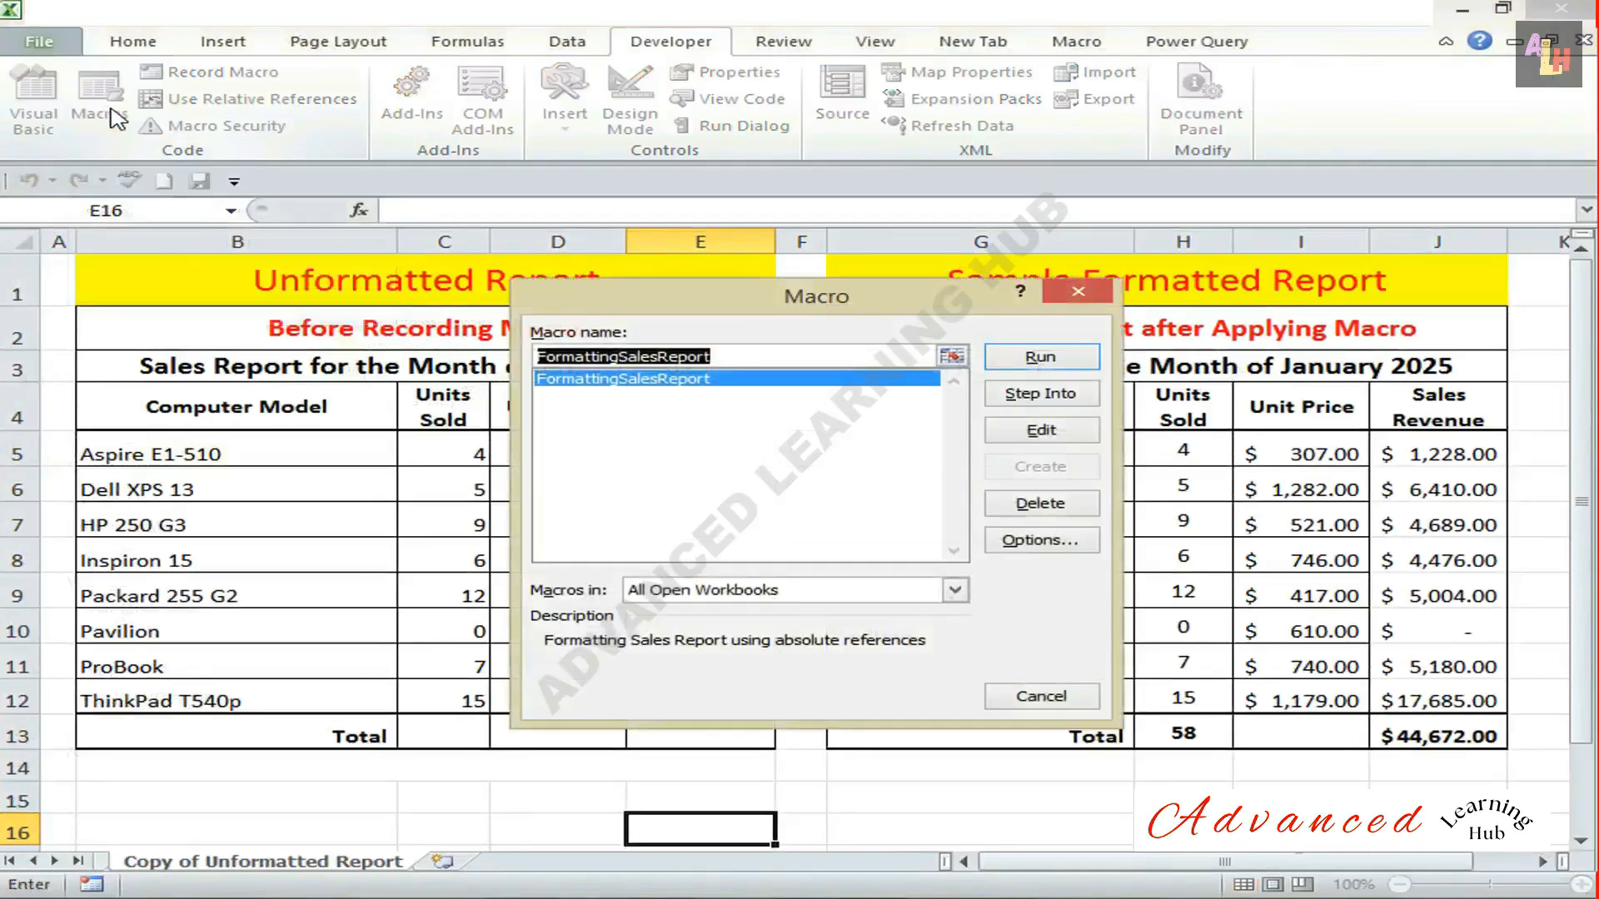